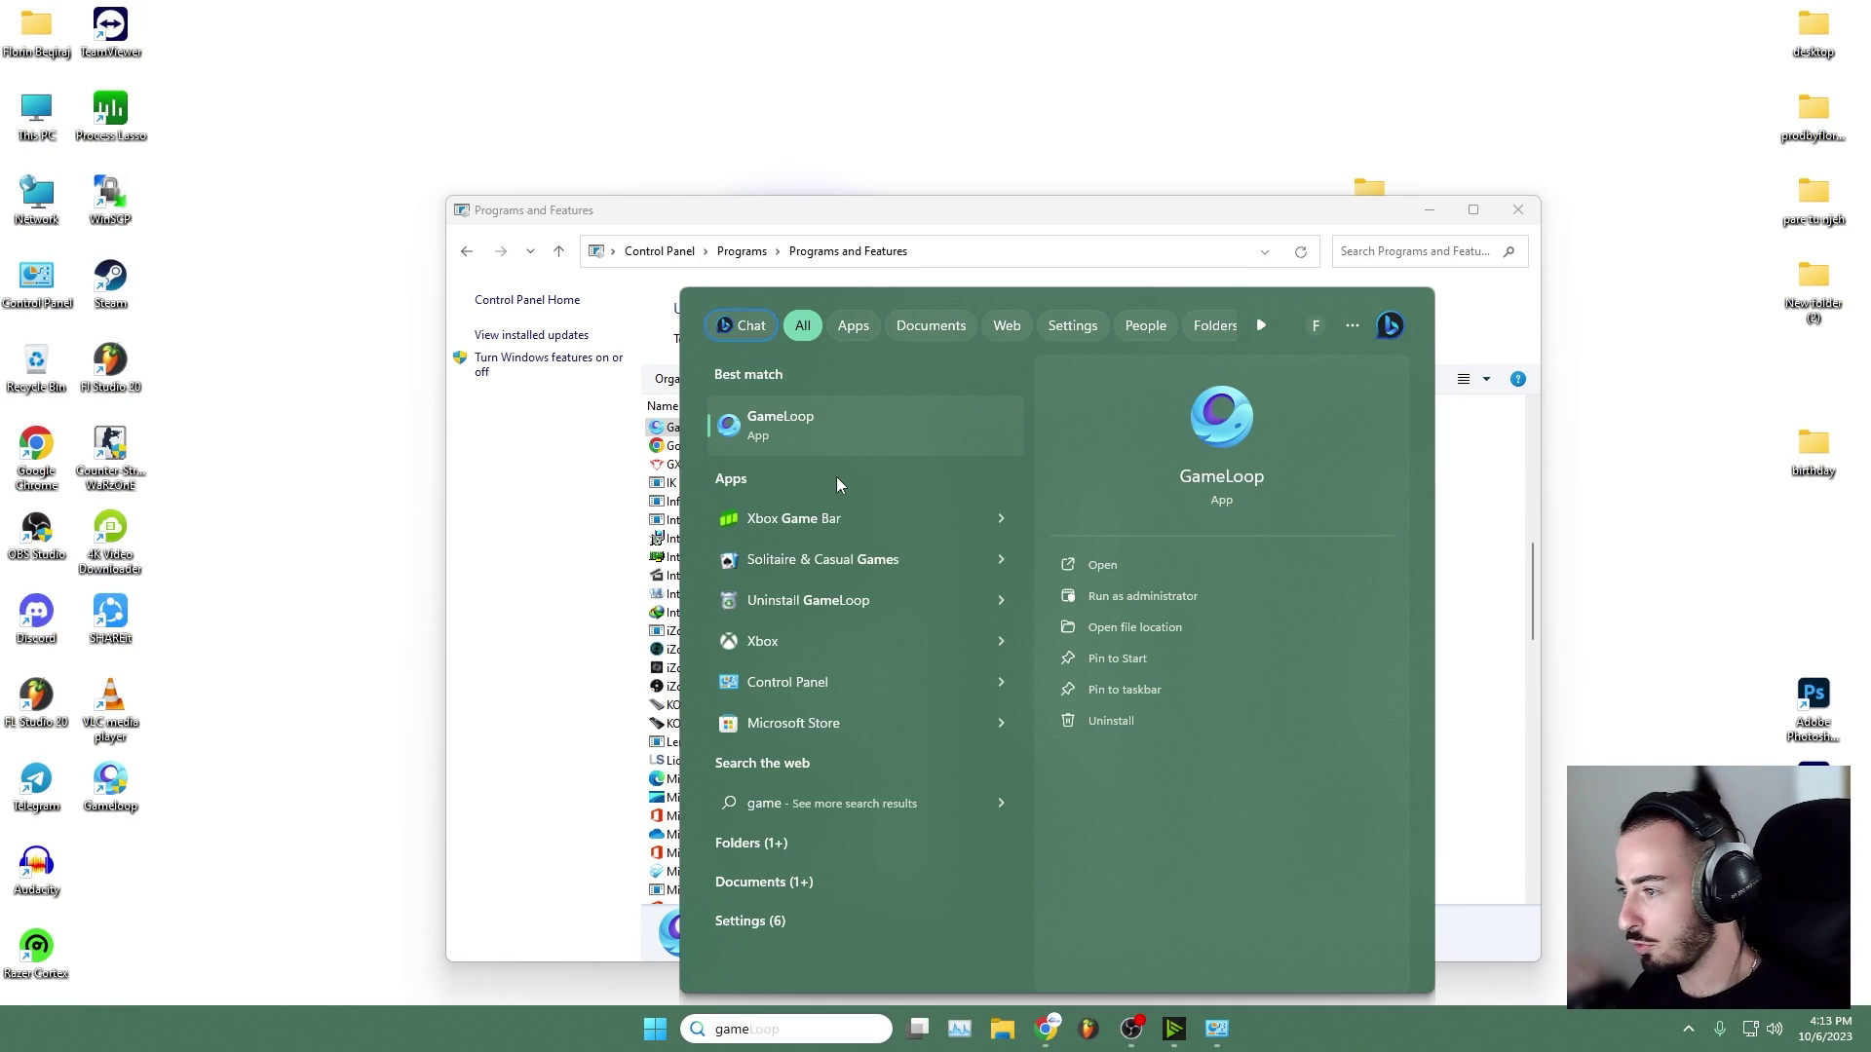
- Switch to GameLoop and delete PUBG MOBILE from My Games, accepting the deletion
key(Escape)
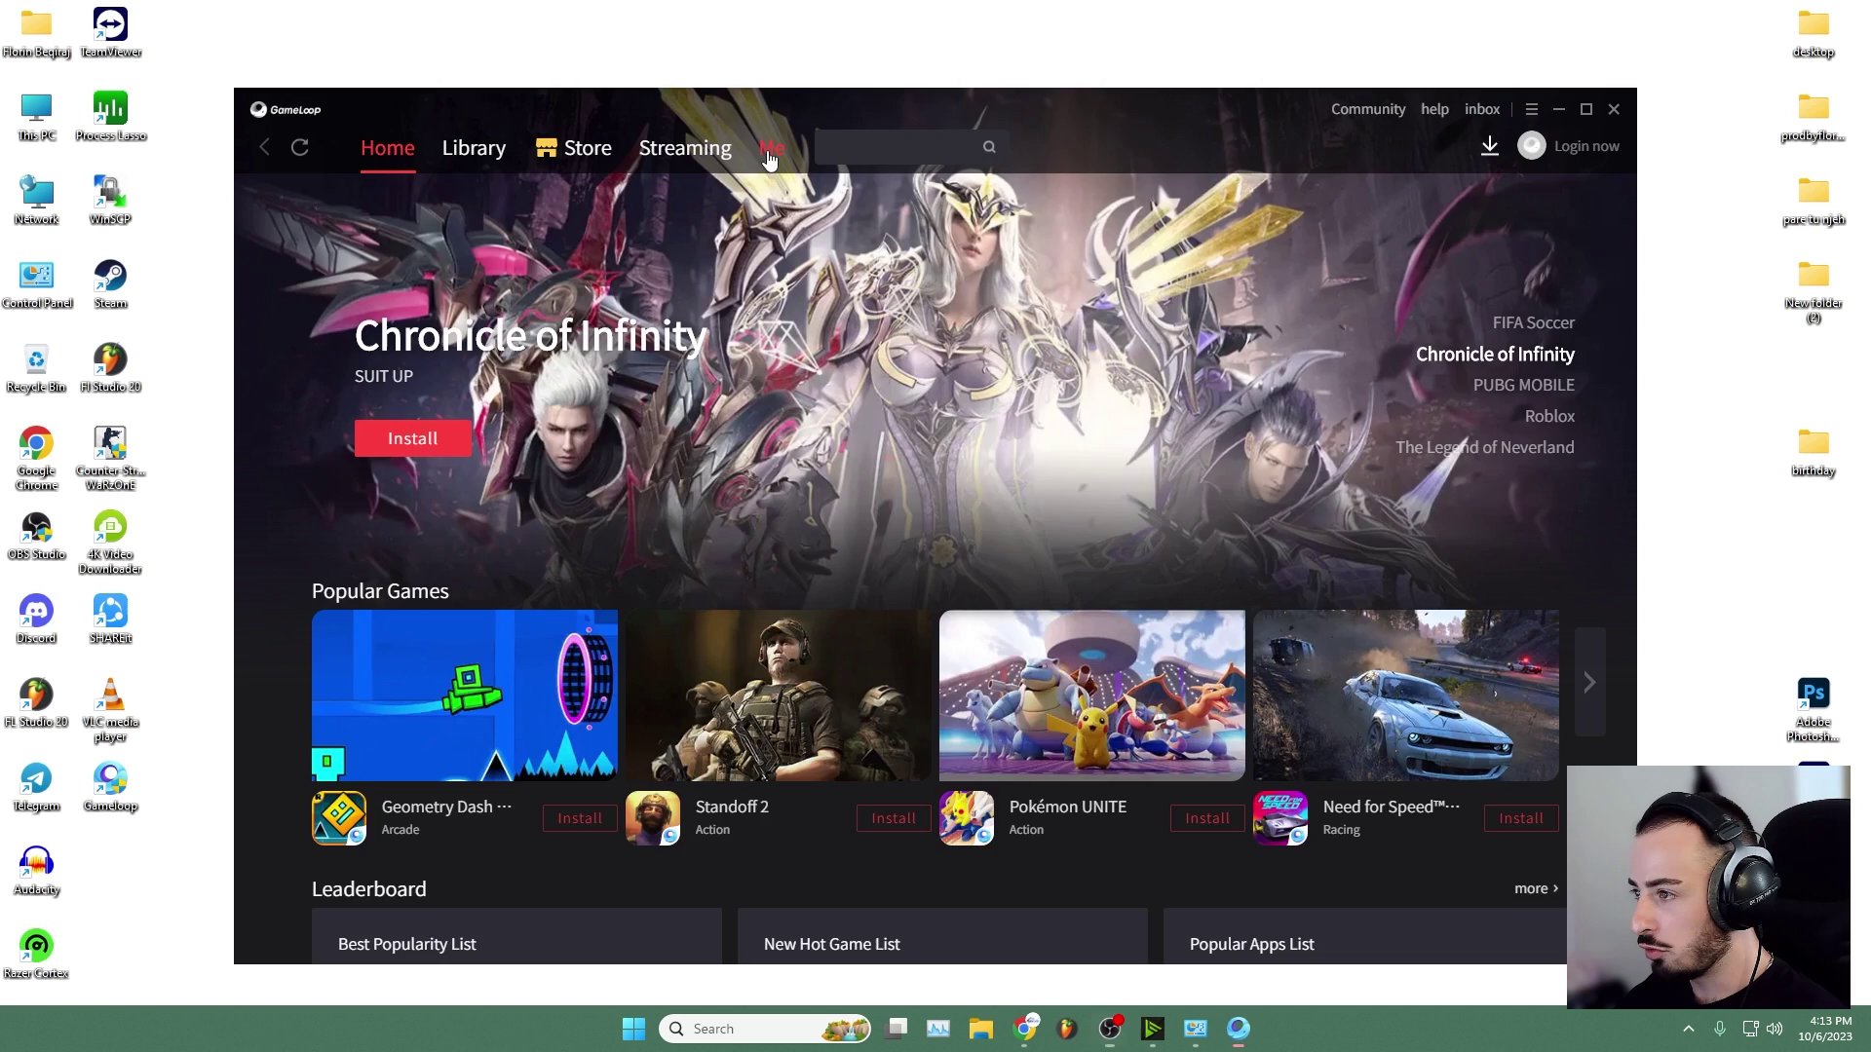
click(758, 151)
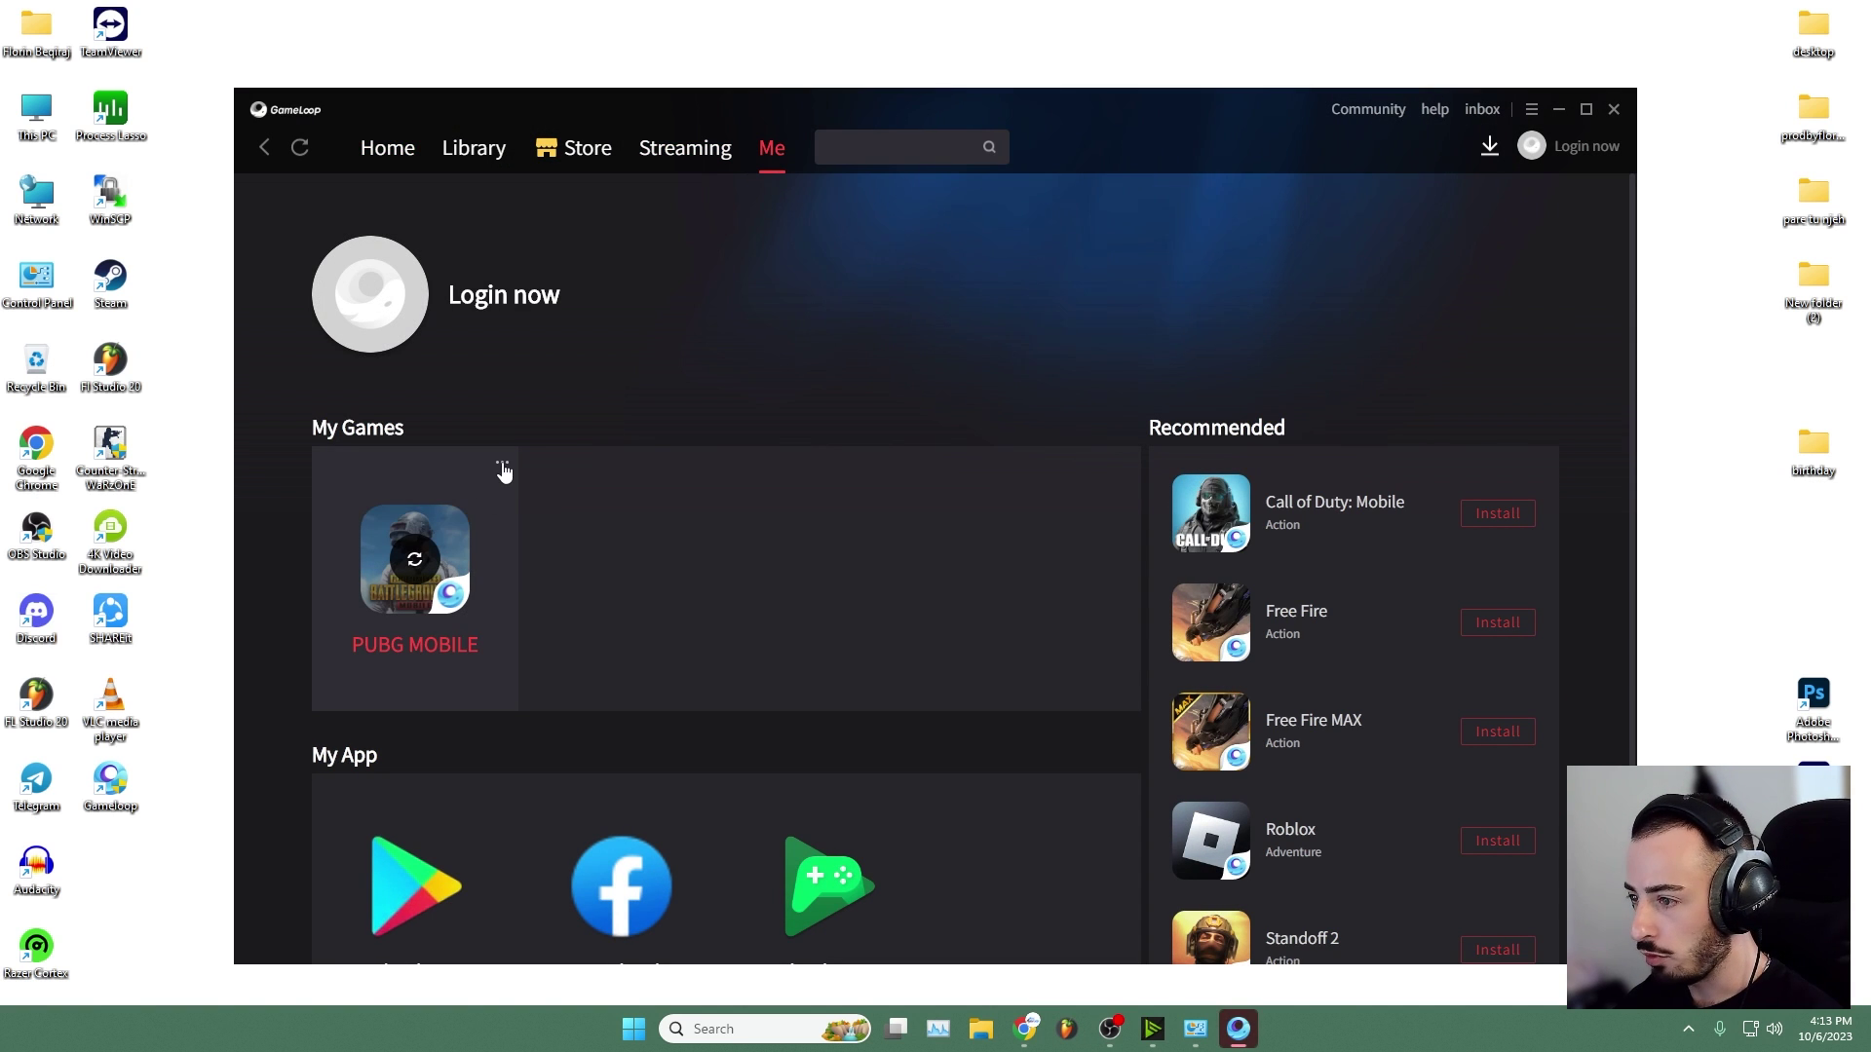
click(502, 464)
click(430, 530)
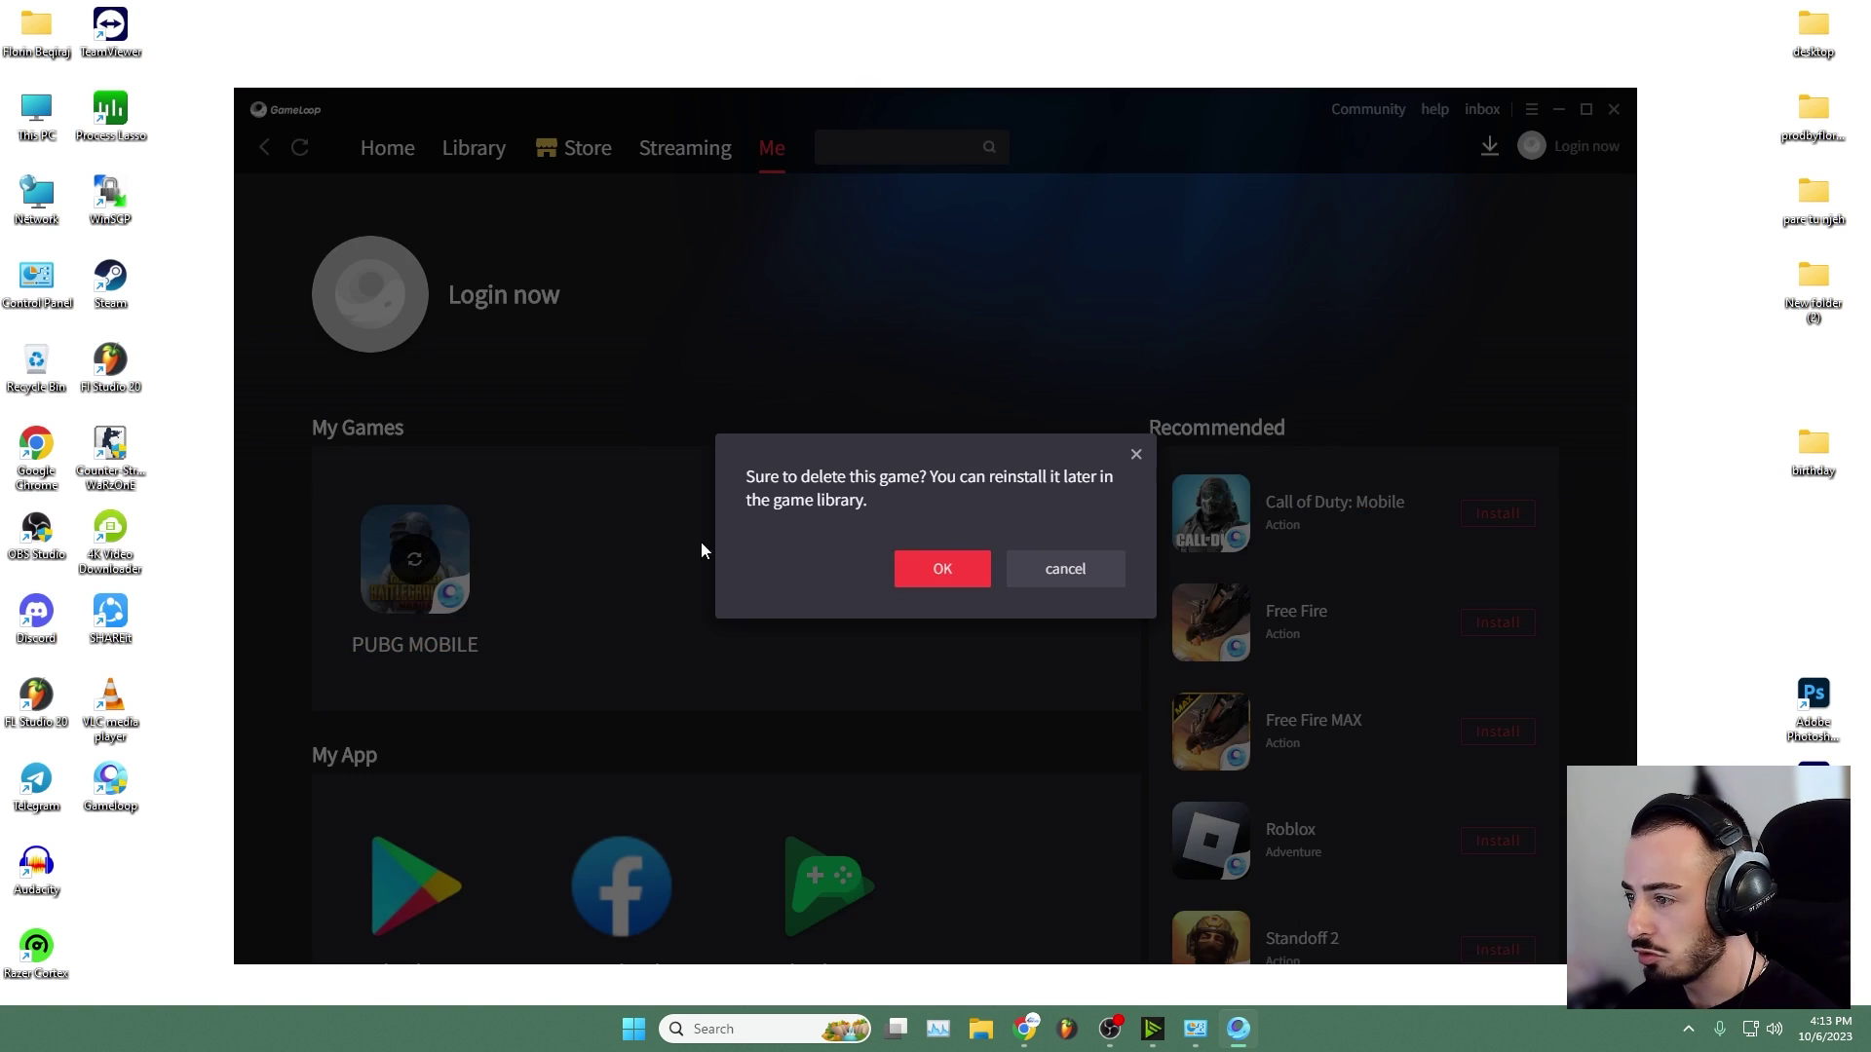
click(944, 568)
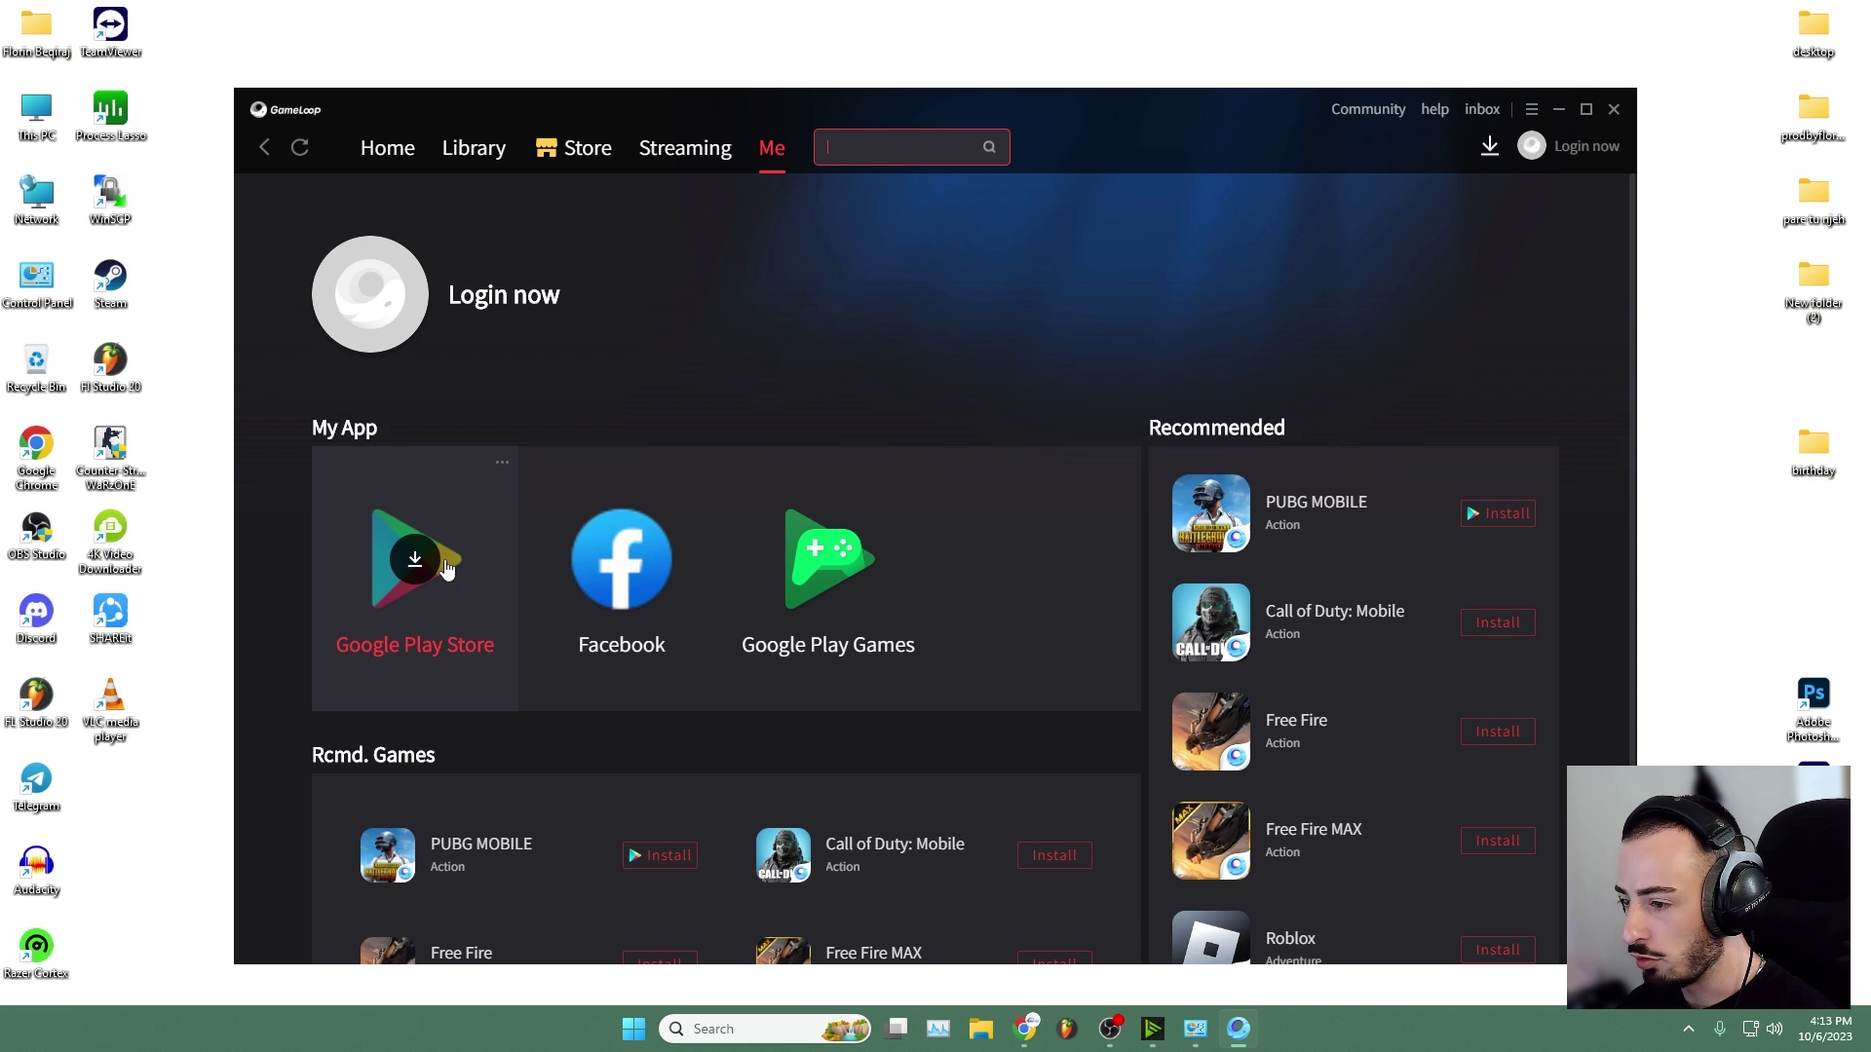
- Search Google Play Store in the emulator for pubg mobile, view the PUBG MOBILE page, and exit the emulator
click(459, 555)
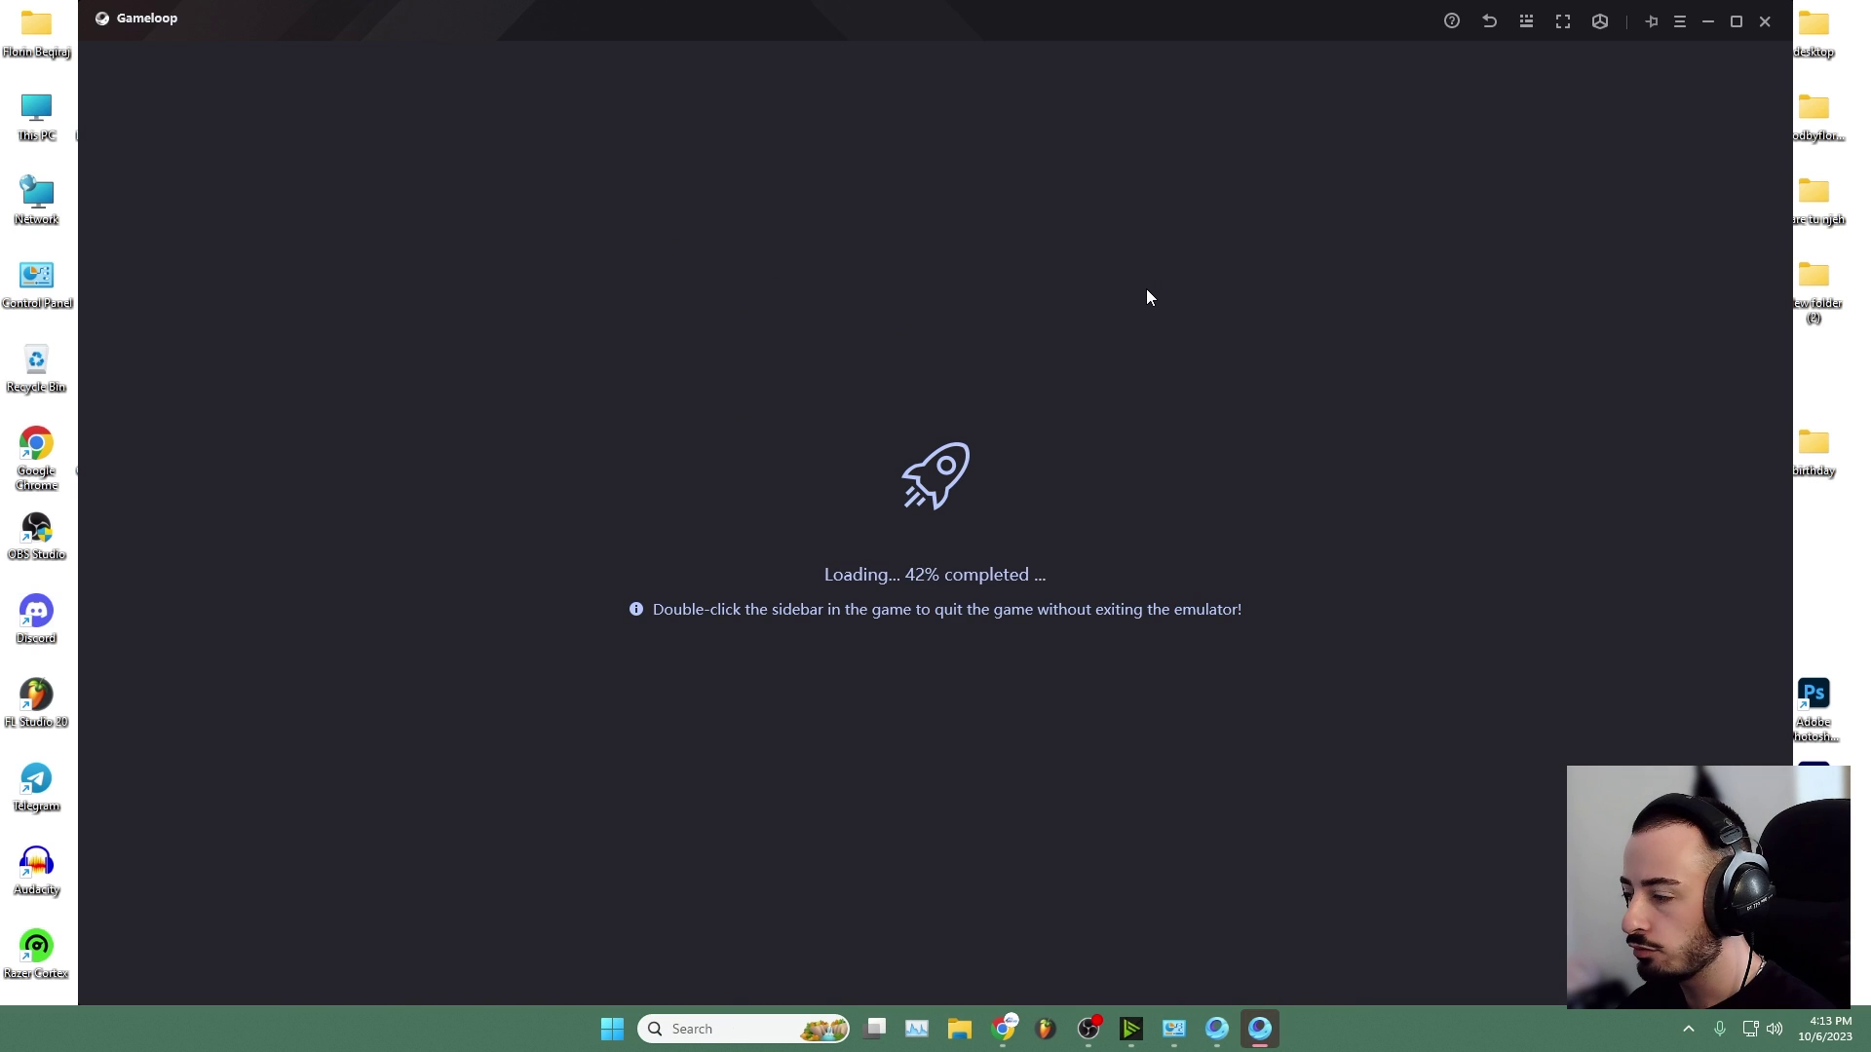
text(pubg m)
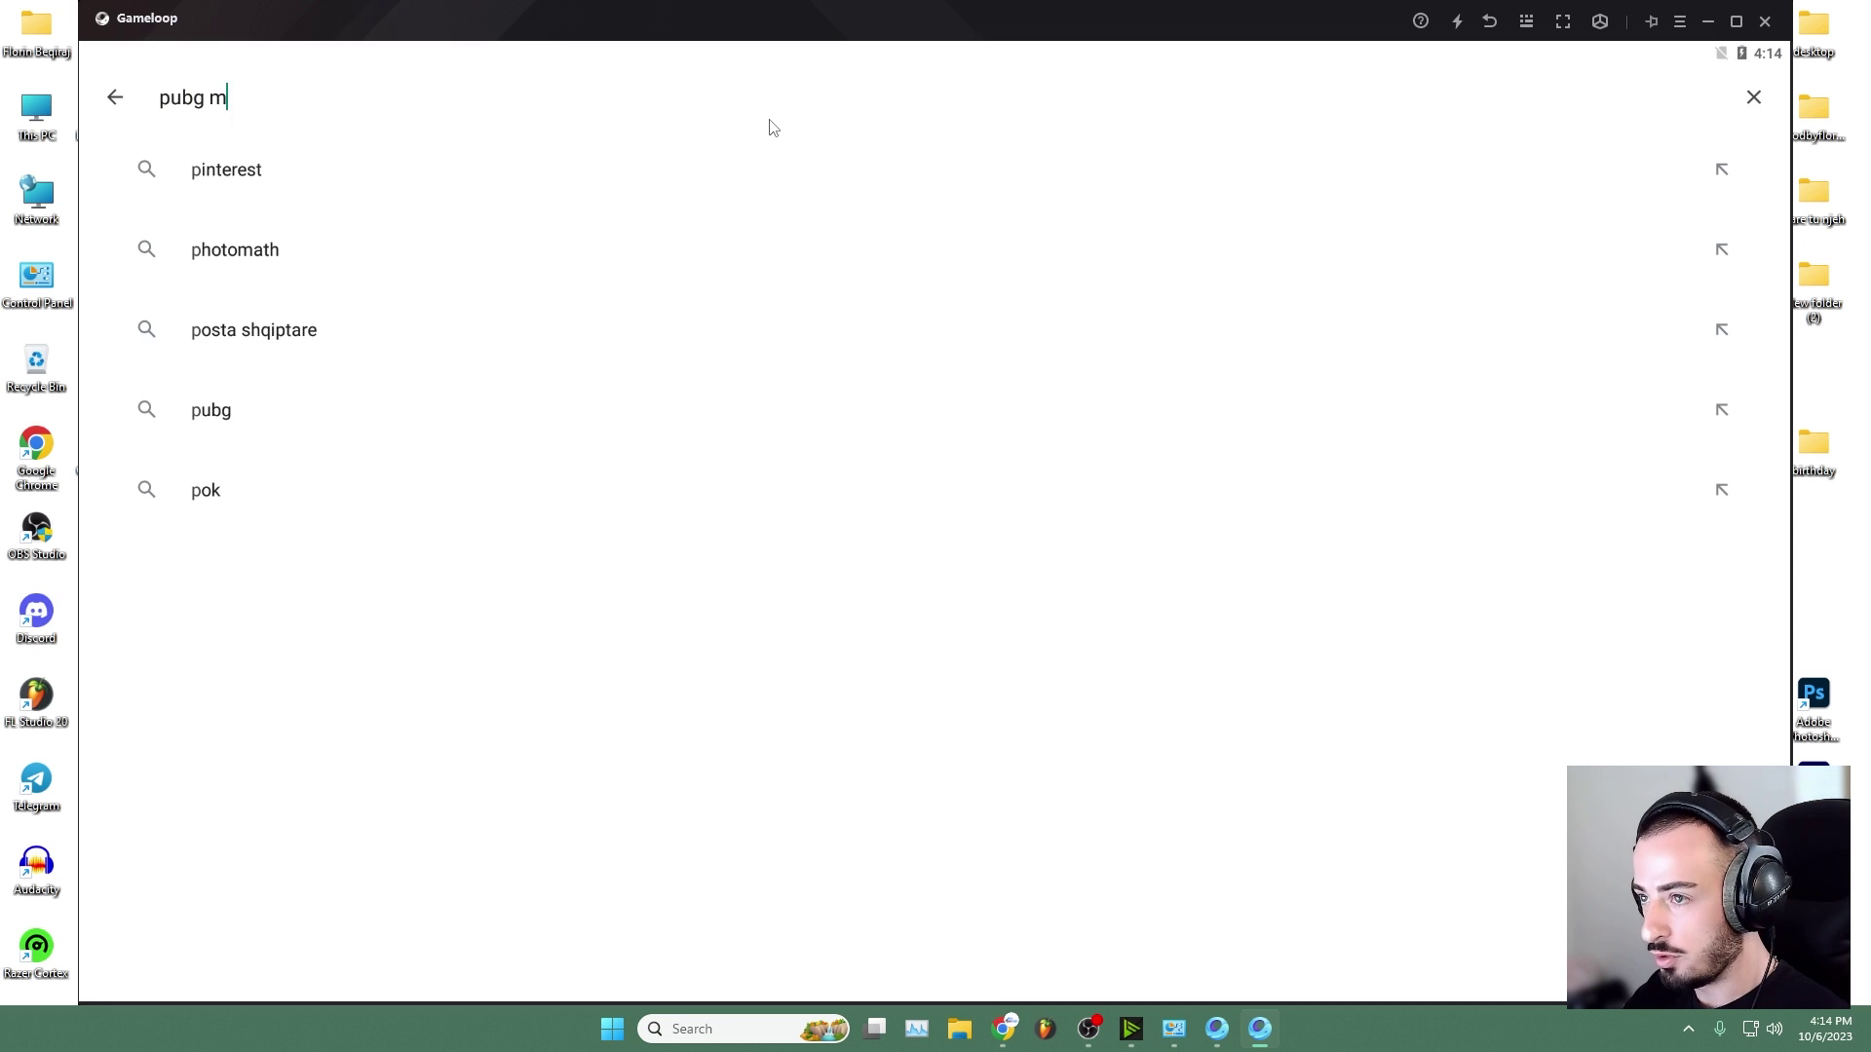
text(obile)
key(Return)
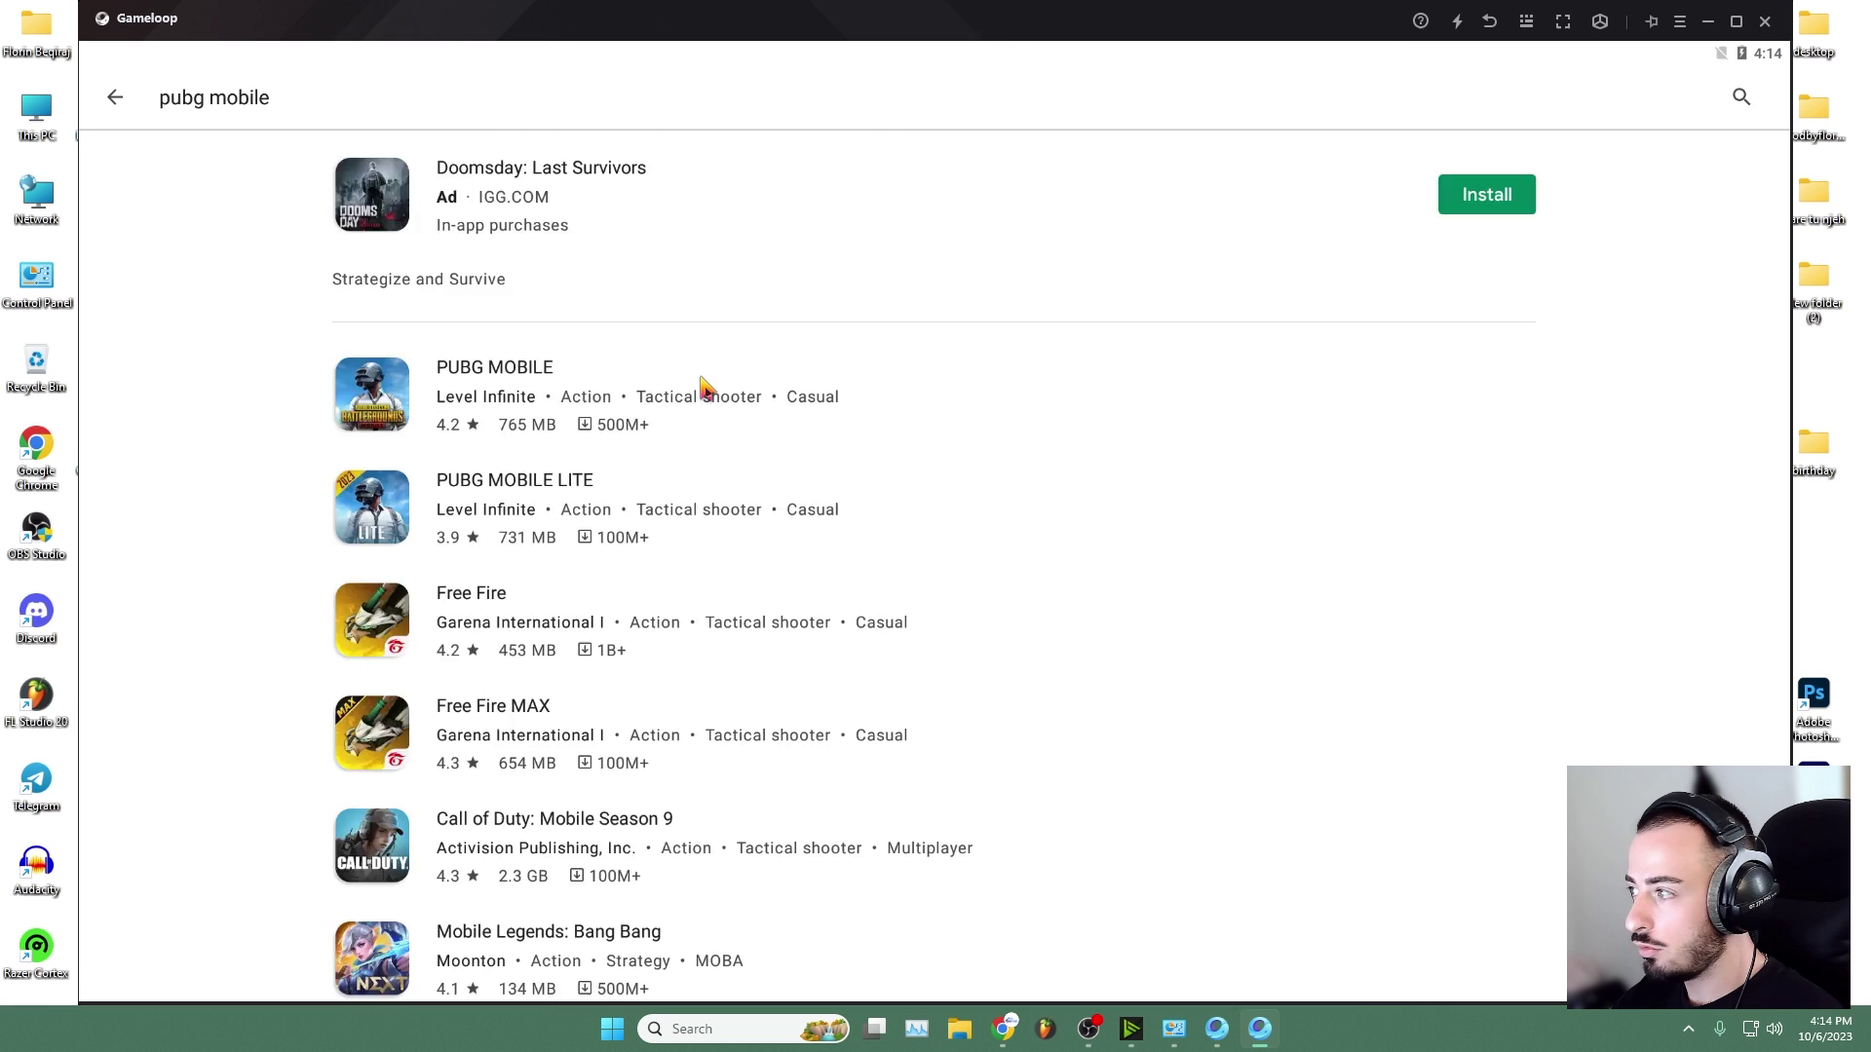
click(703, 387)
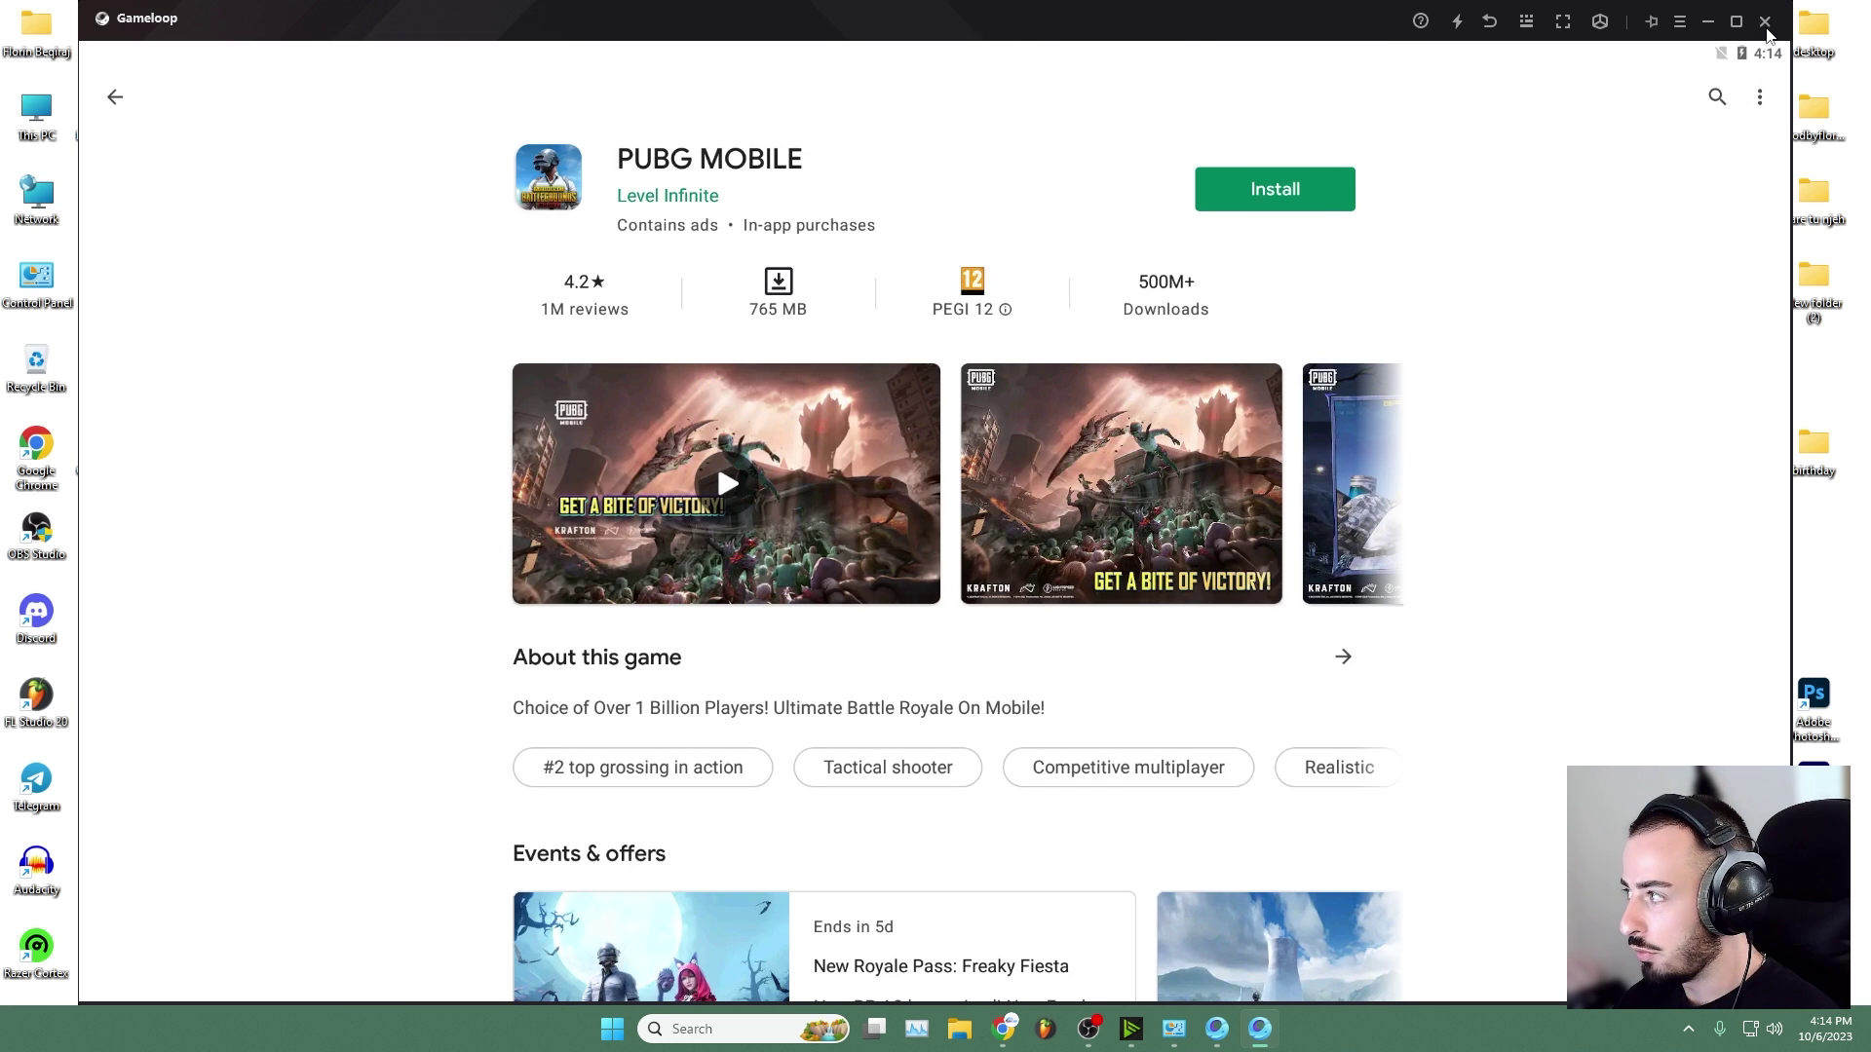
click(1765, 29)
click(1003, 541)
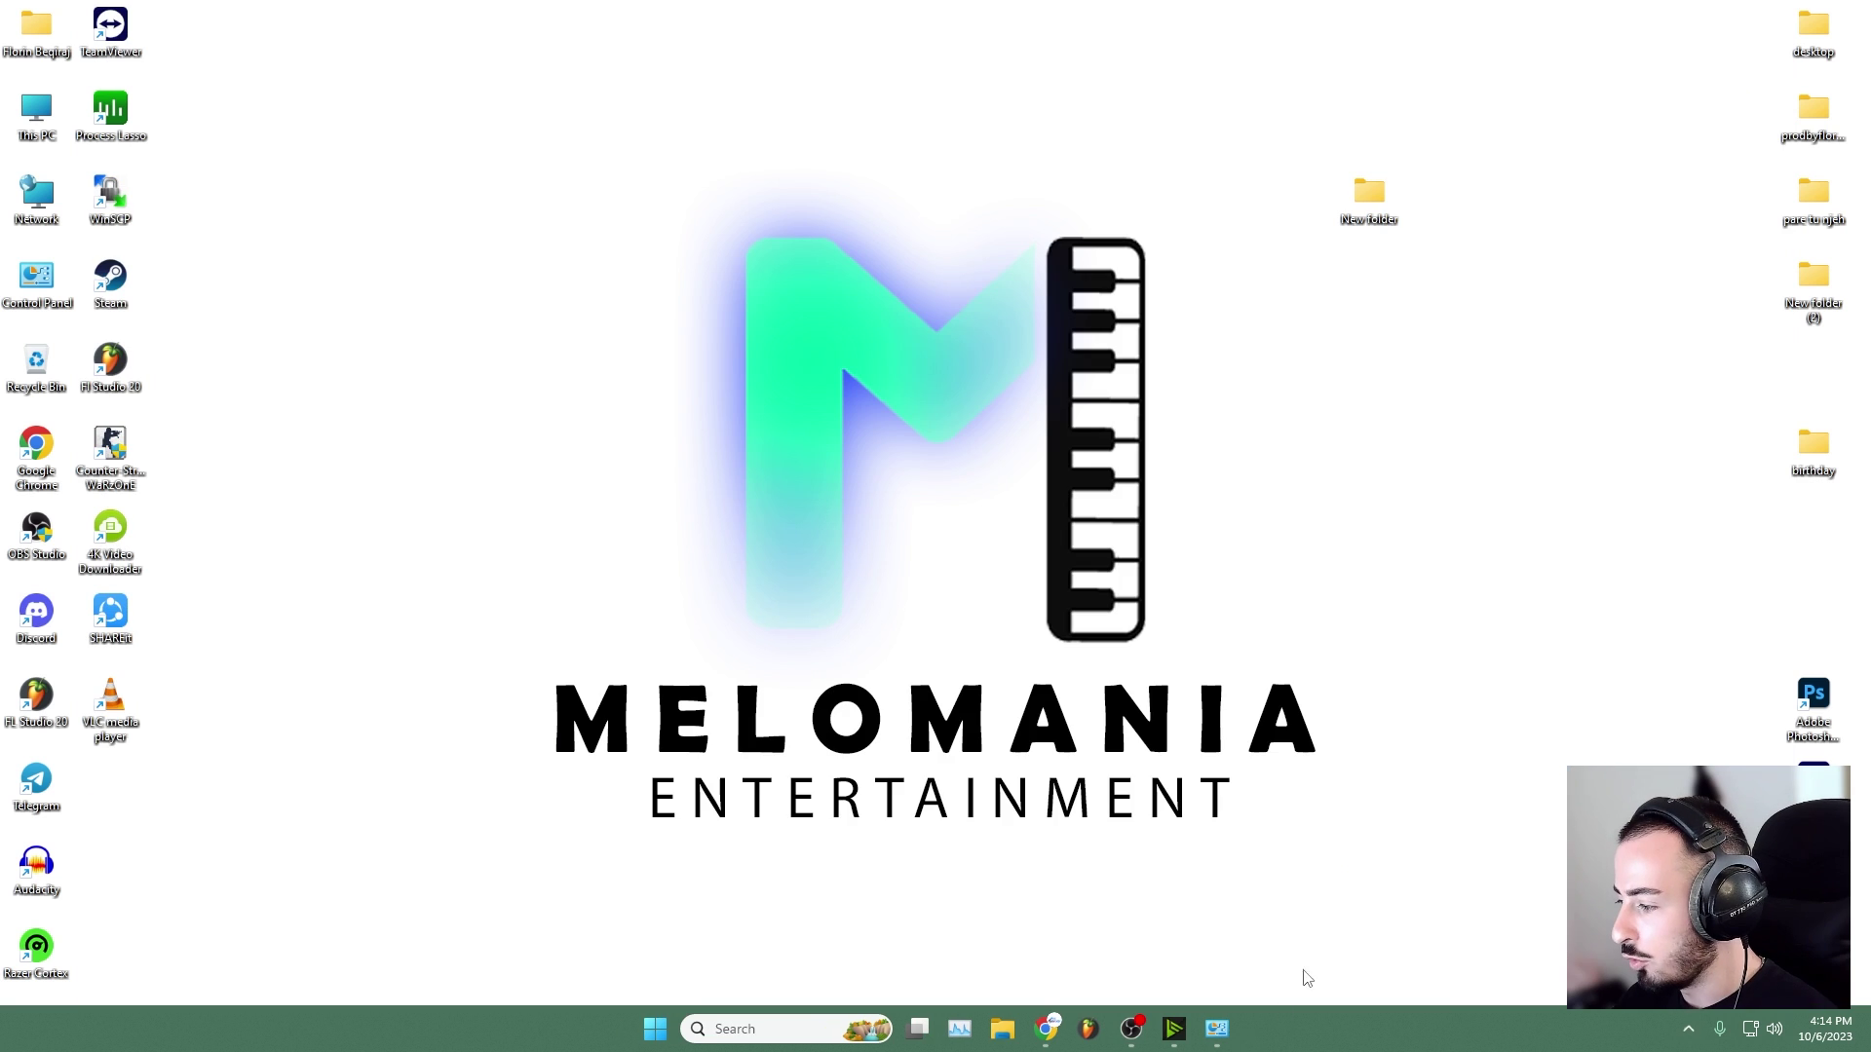
- Open the Control Panel list of installed programs for uninstalling
click(735, 1028)
text(control panel)
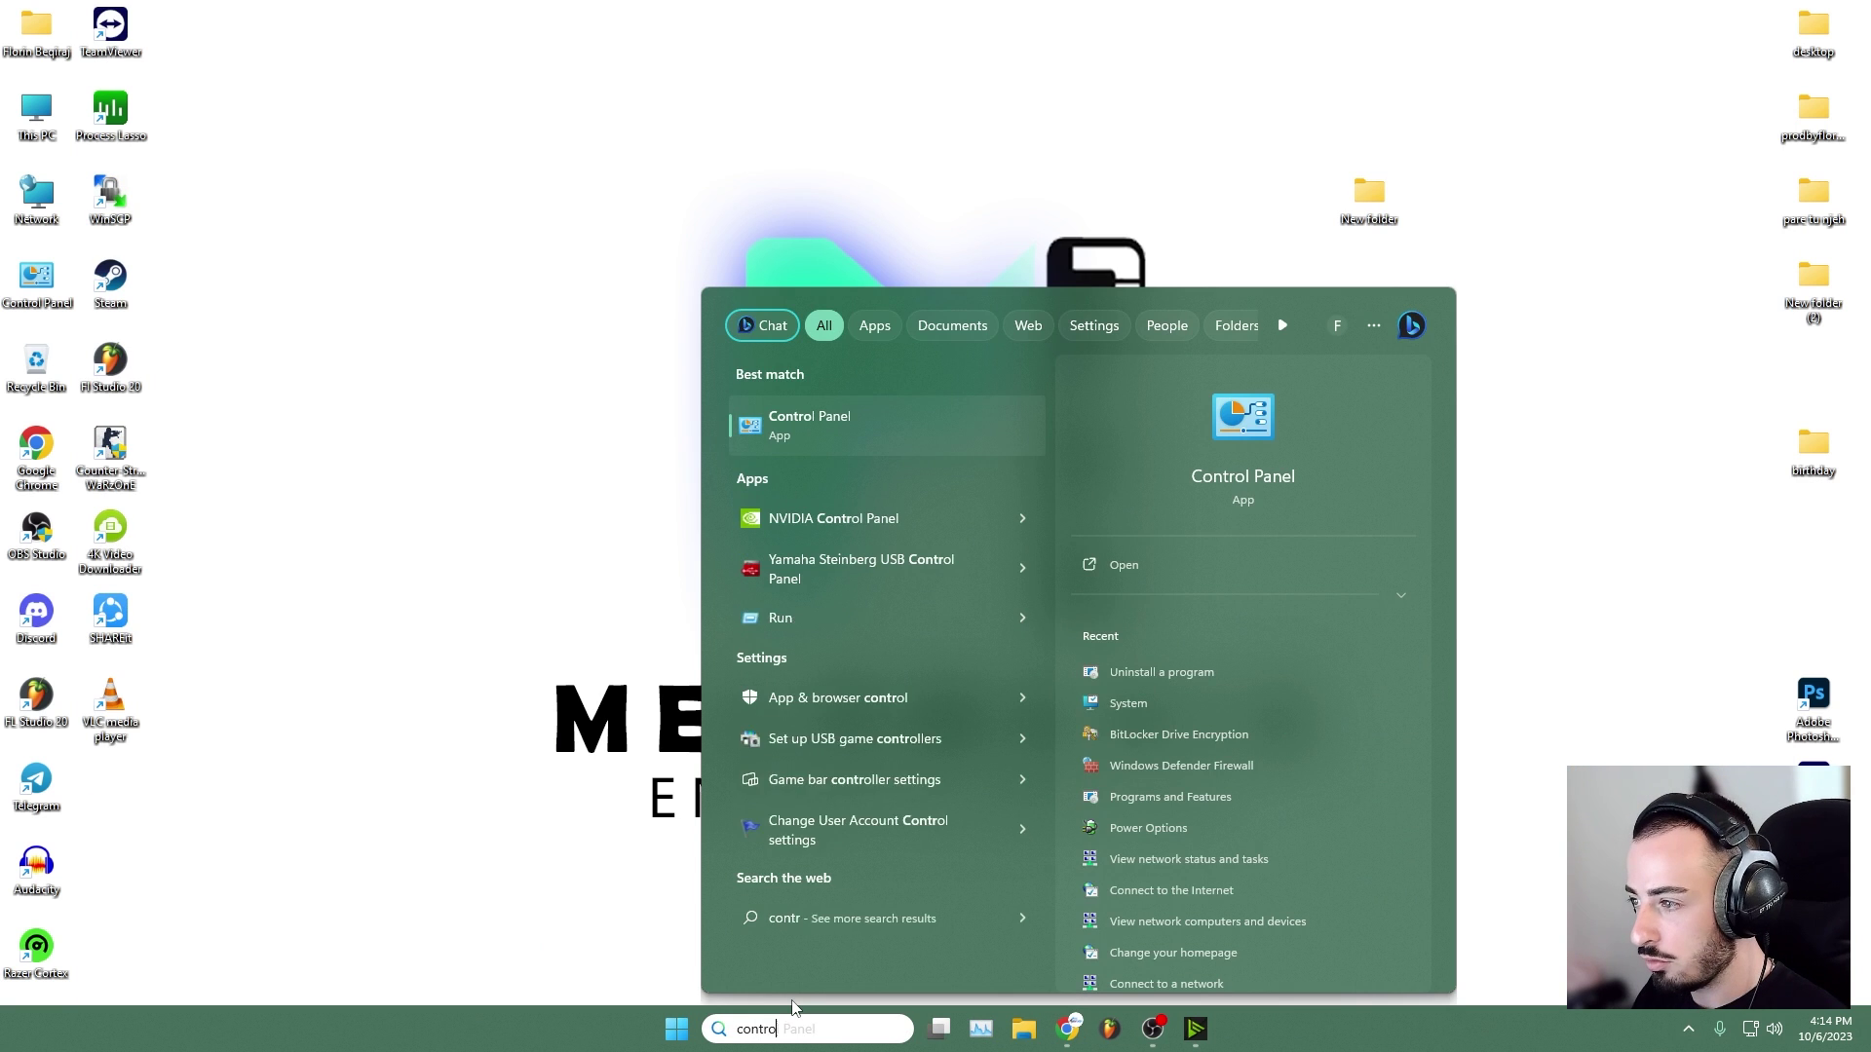
key(Return)
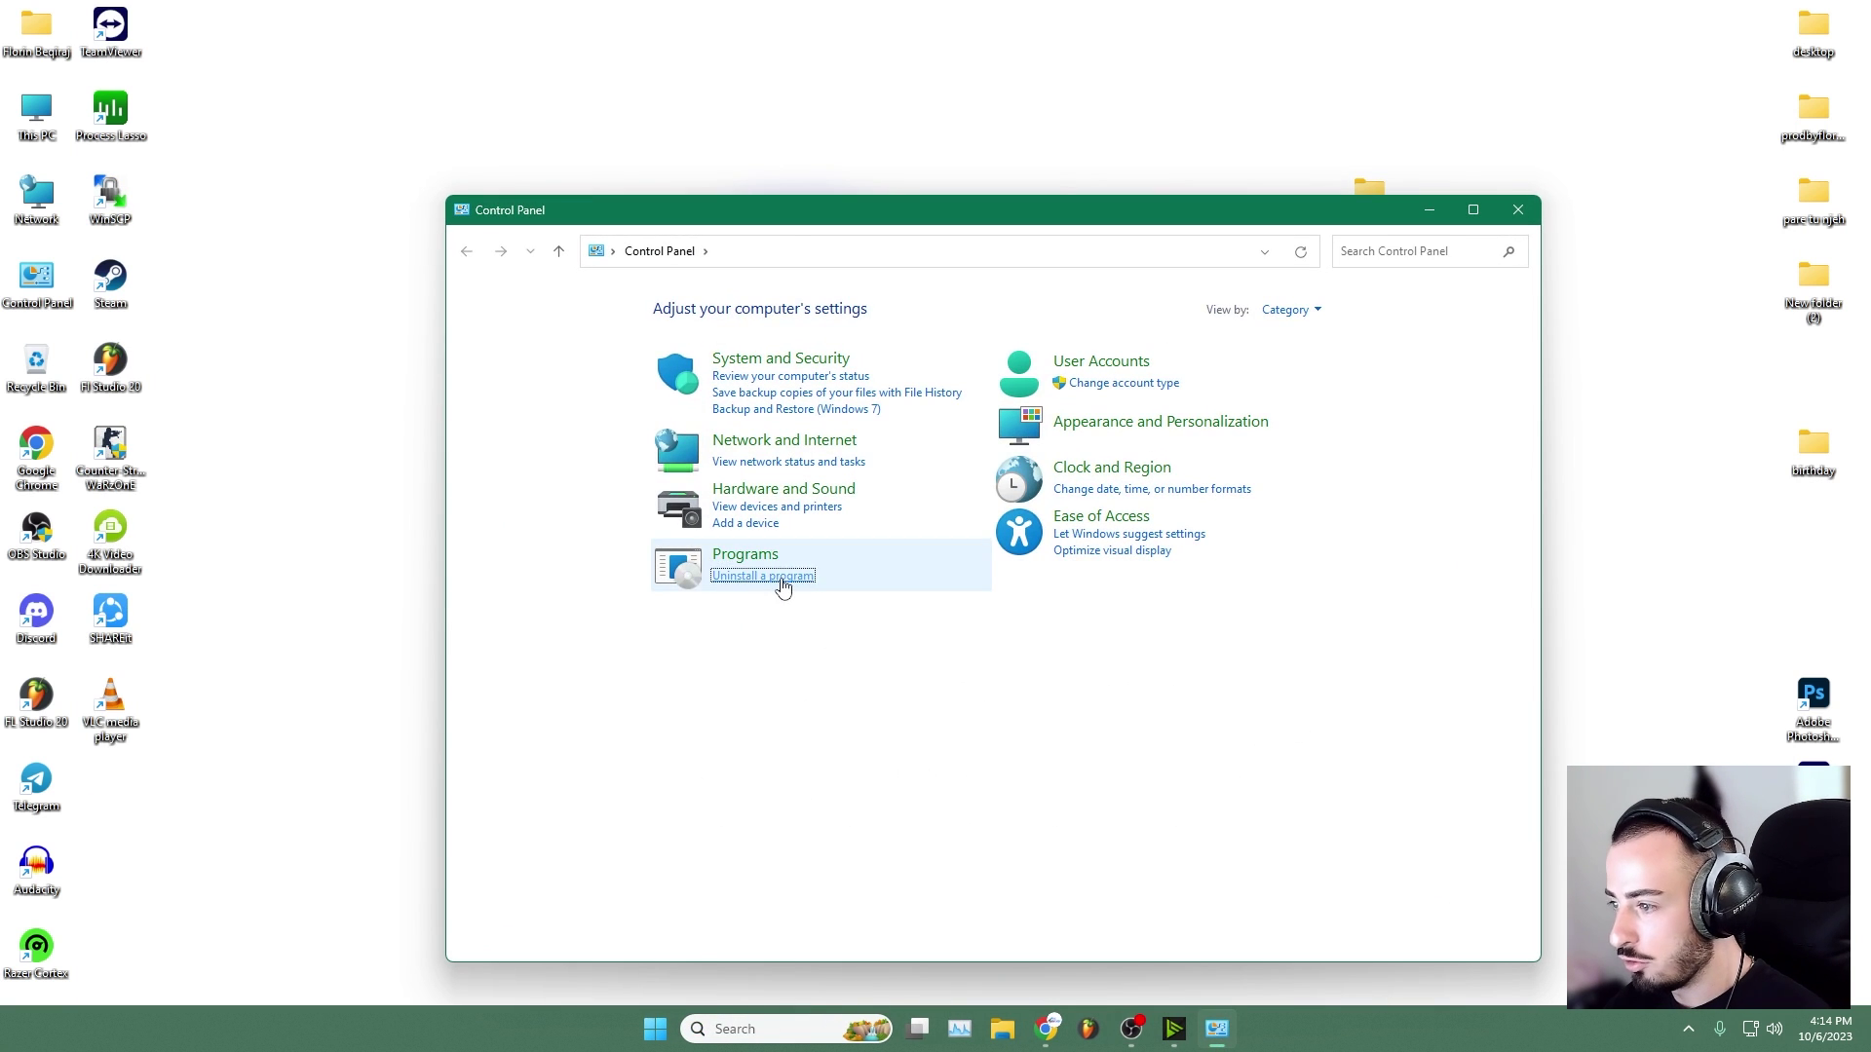
click(782, 583)
- Uninstall GameLoop from the installed programs without giving feedback, and close the programs window
key(g)
right_click(726, 436)
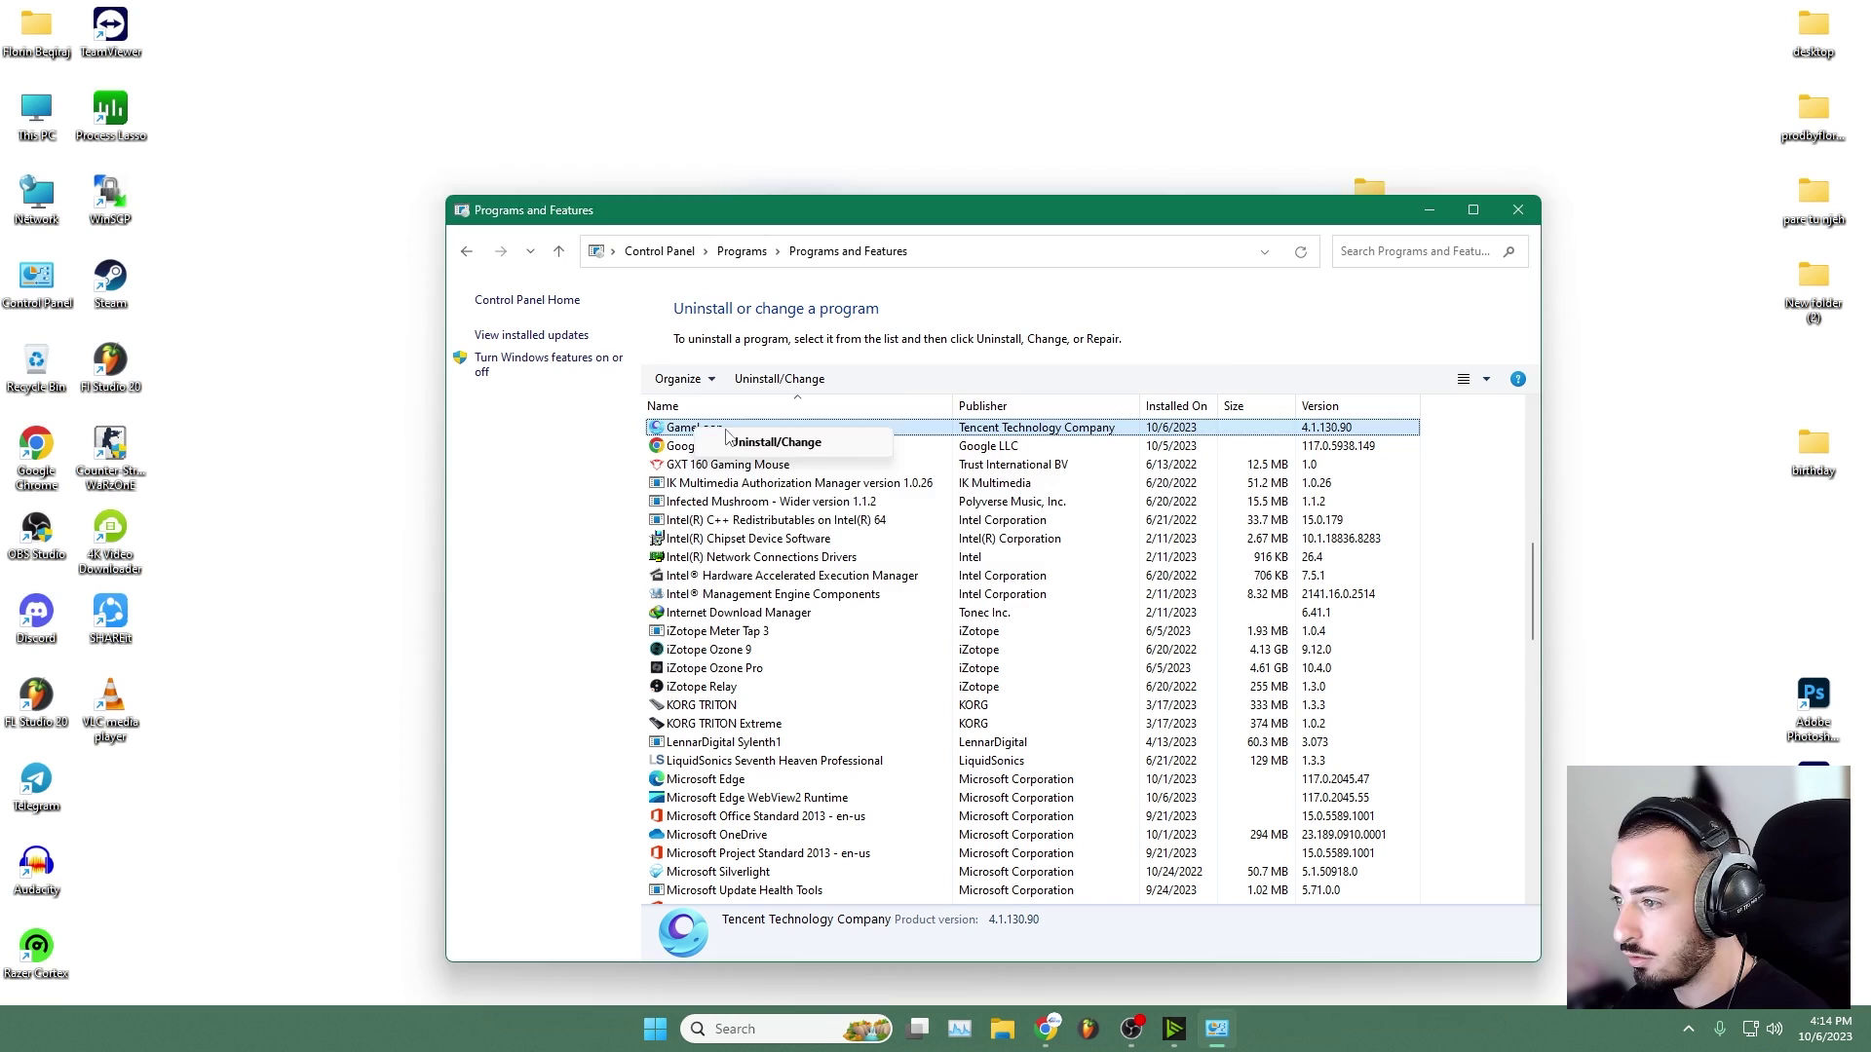
click(741, 441)
click(857, 628)
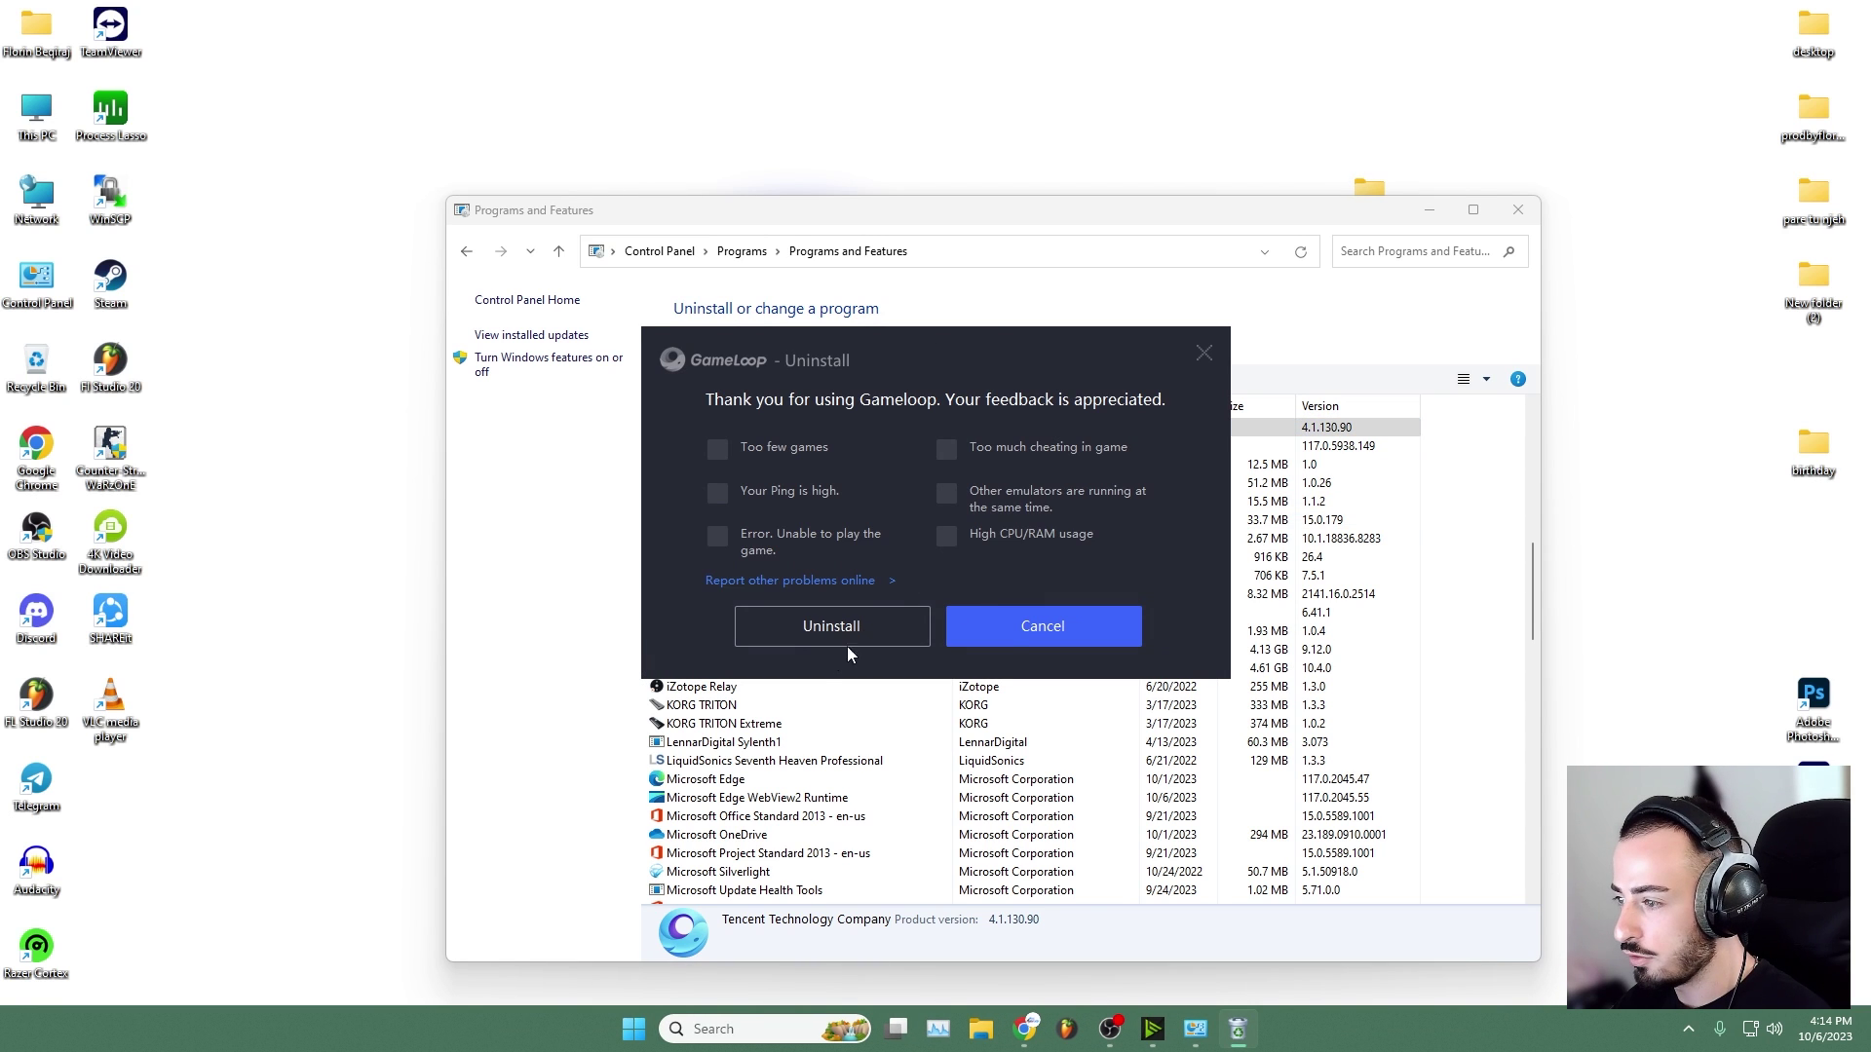
click(801, 624)
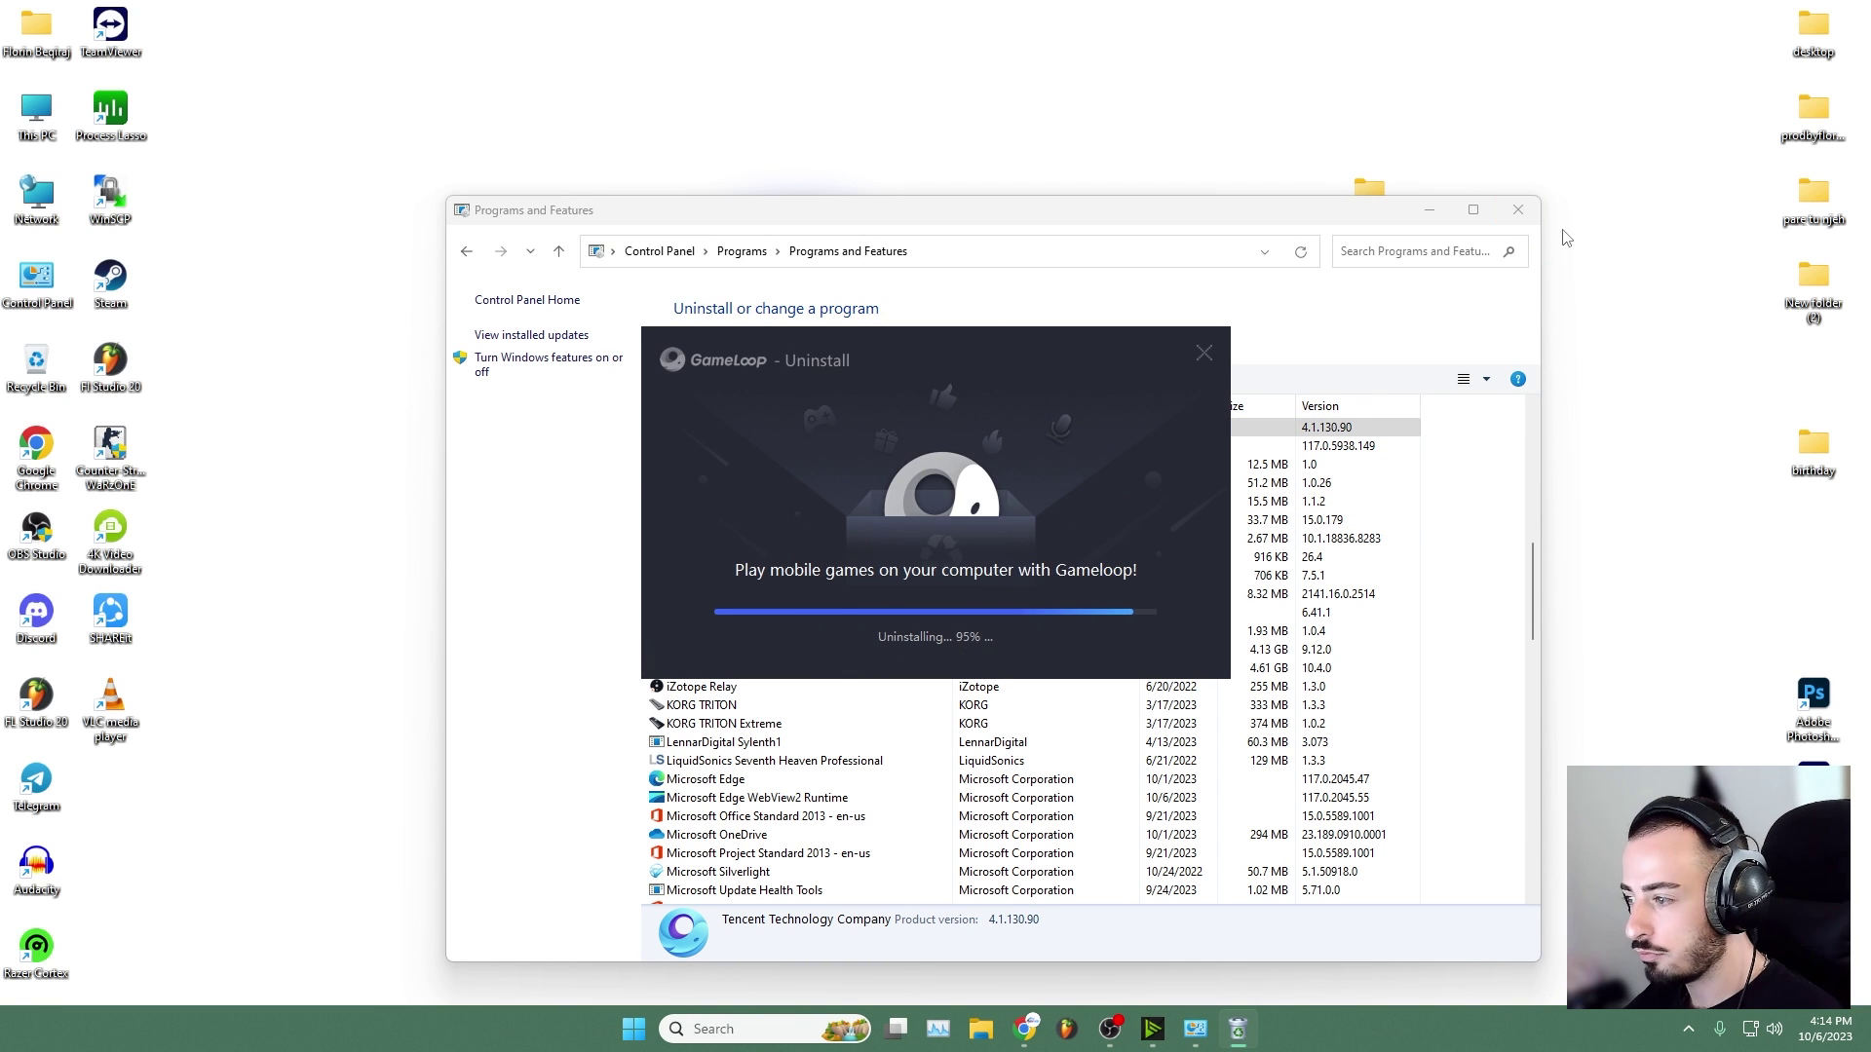
click(974, 626)
click(1517, 209)
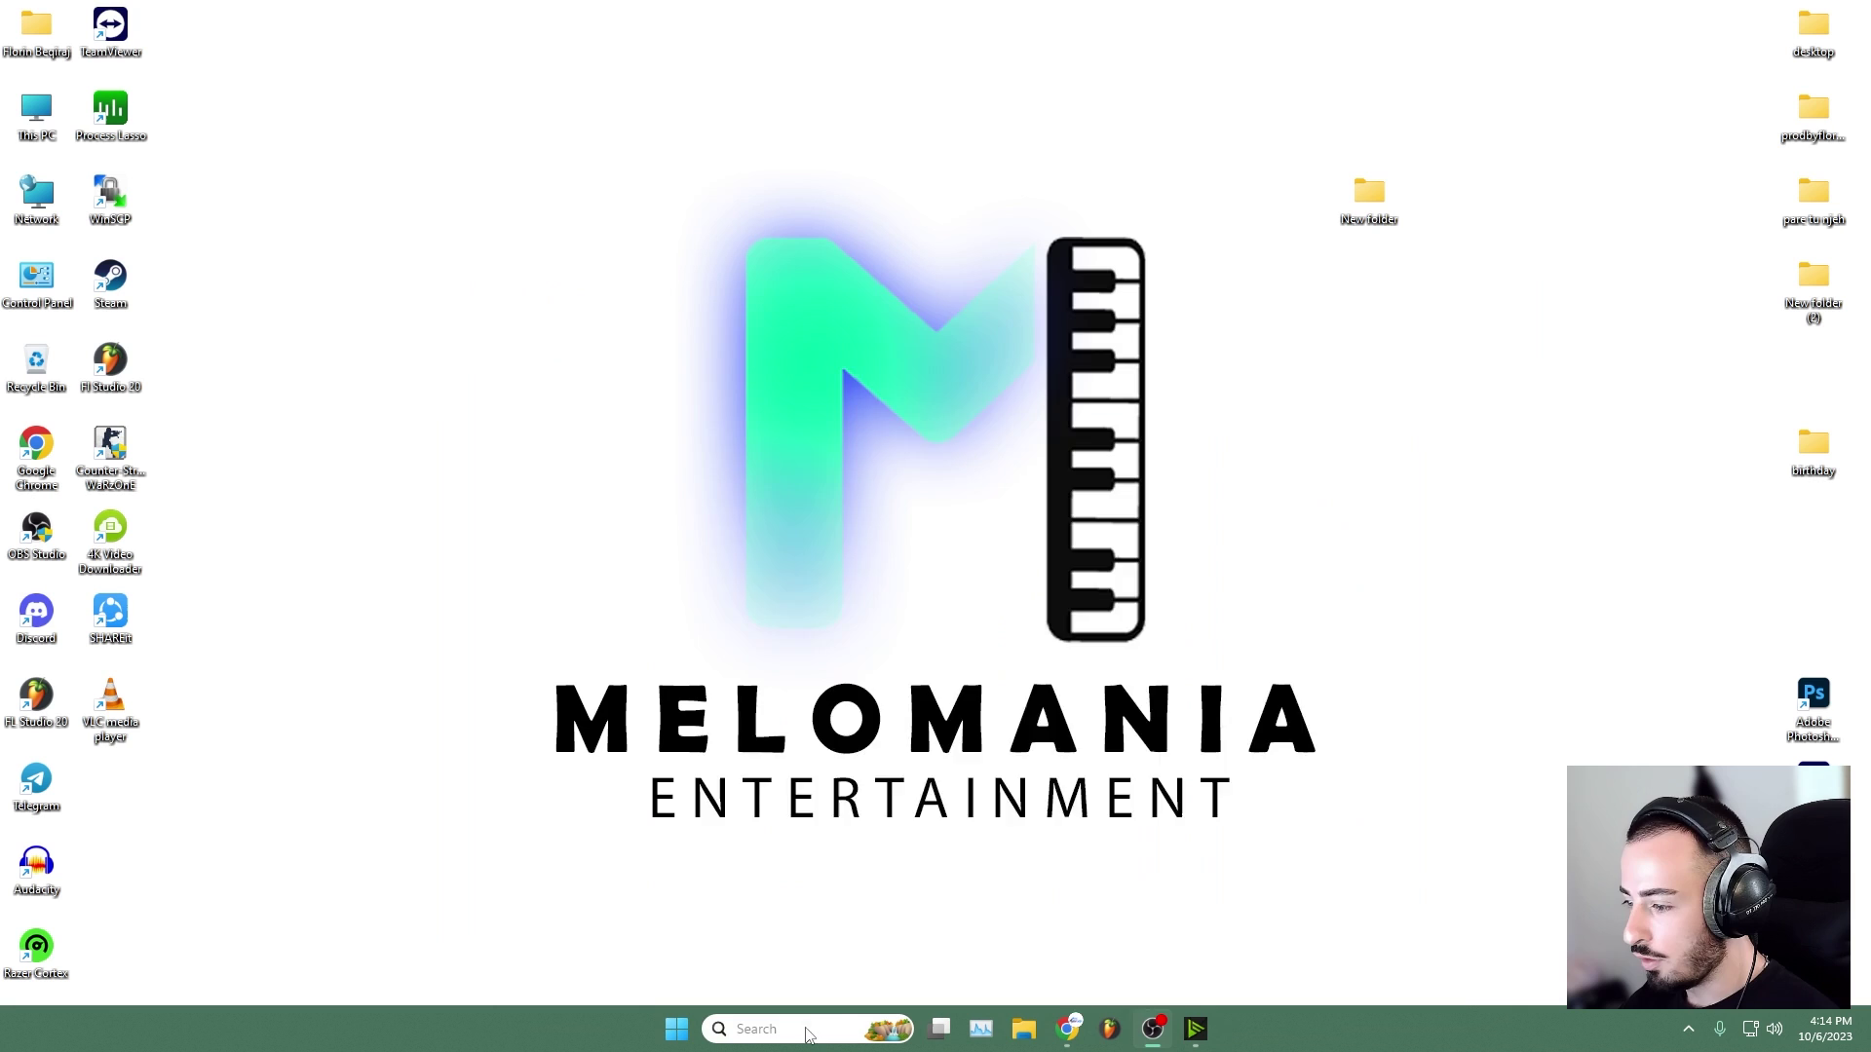
- Check Program Files and Program Files (x86) on Local Disk (C:) for a leftover Tencent folder
click(1023, 1029)
scroll(364, 672, down, 3)
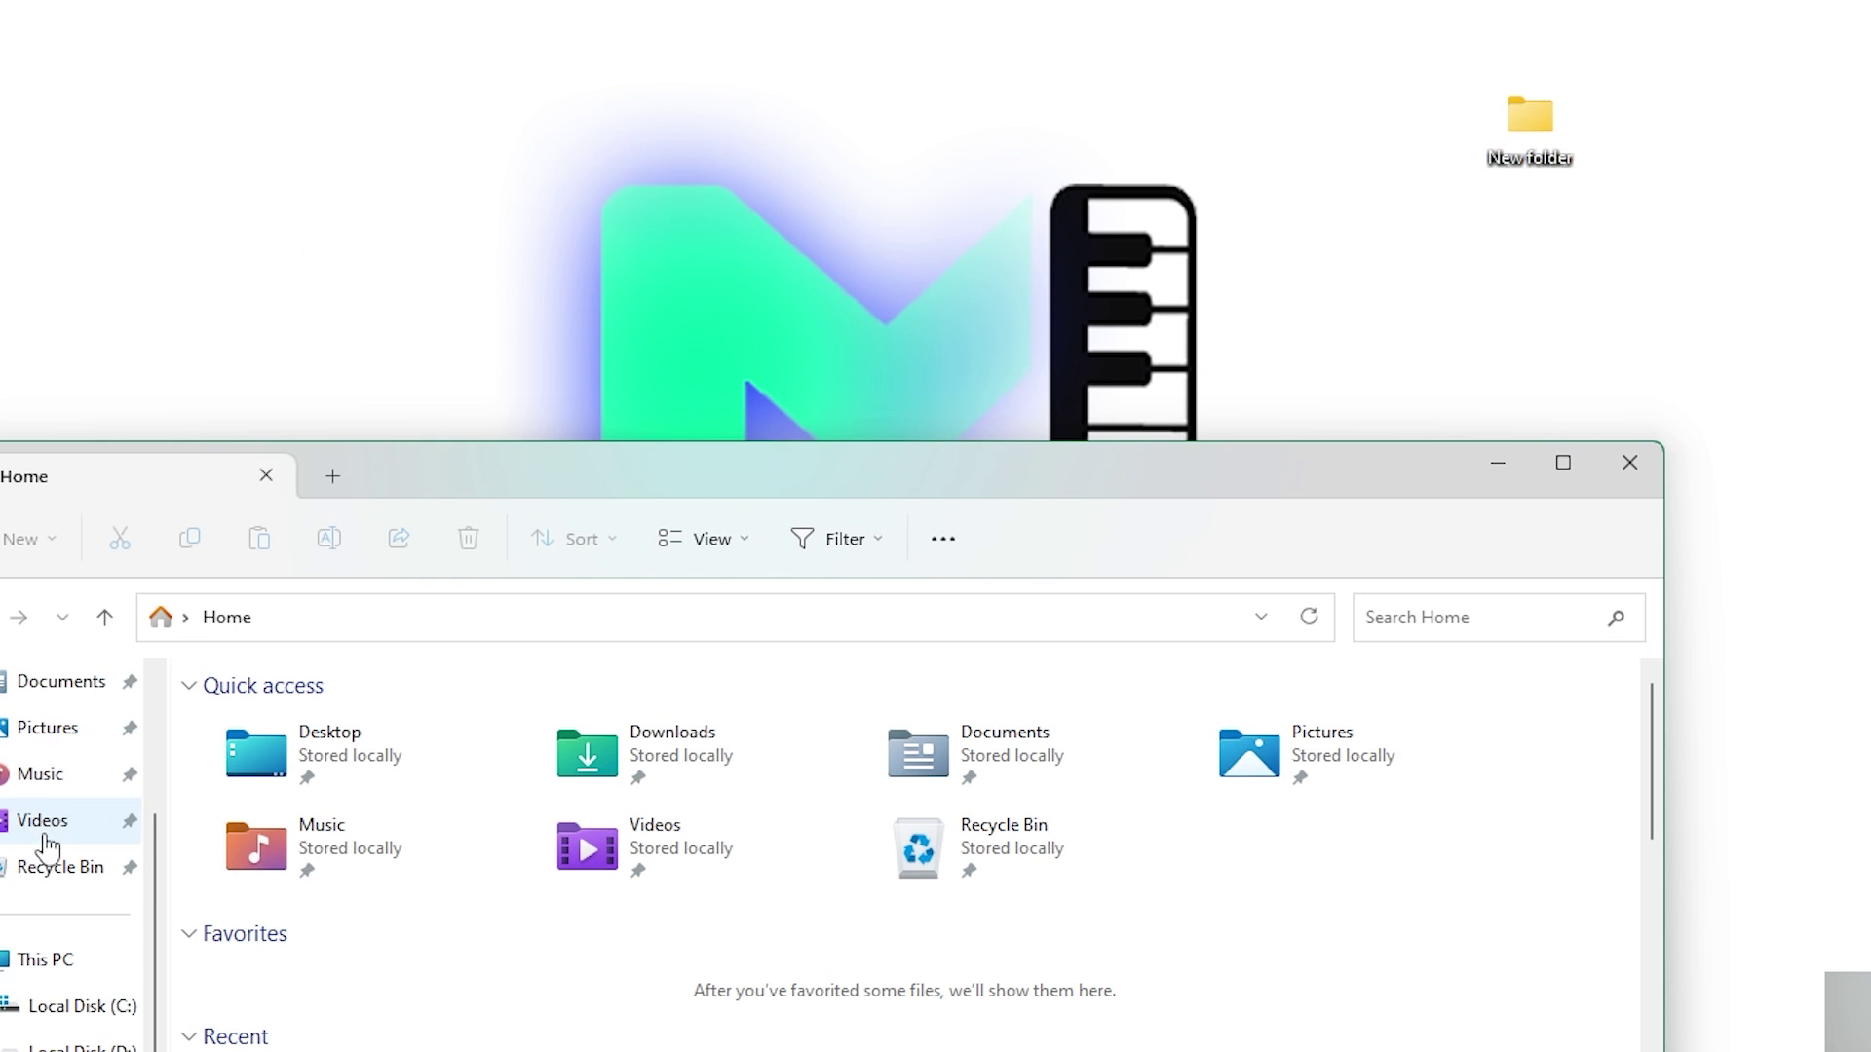
click(375, 790)
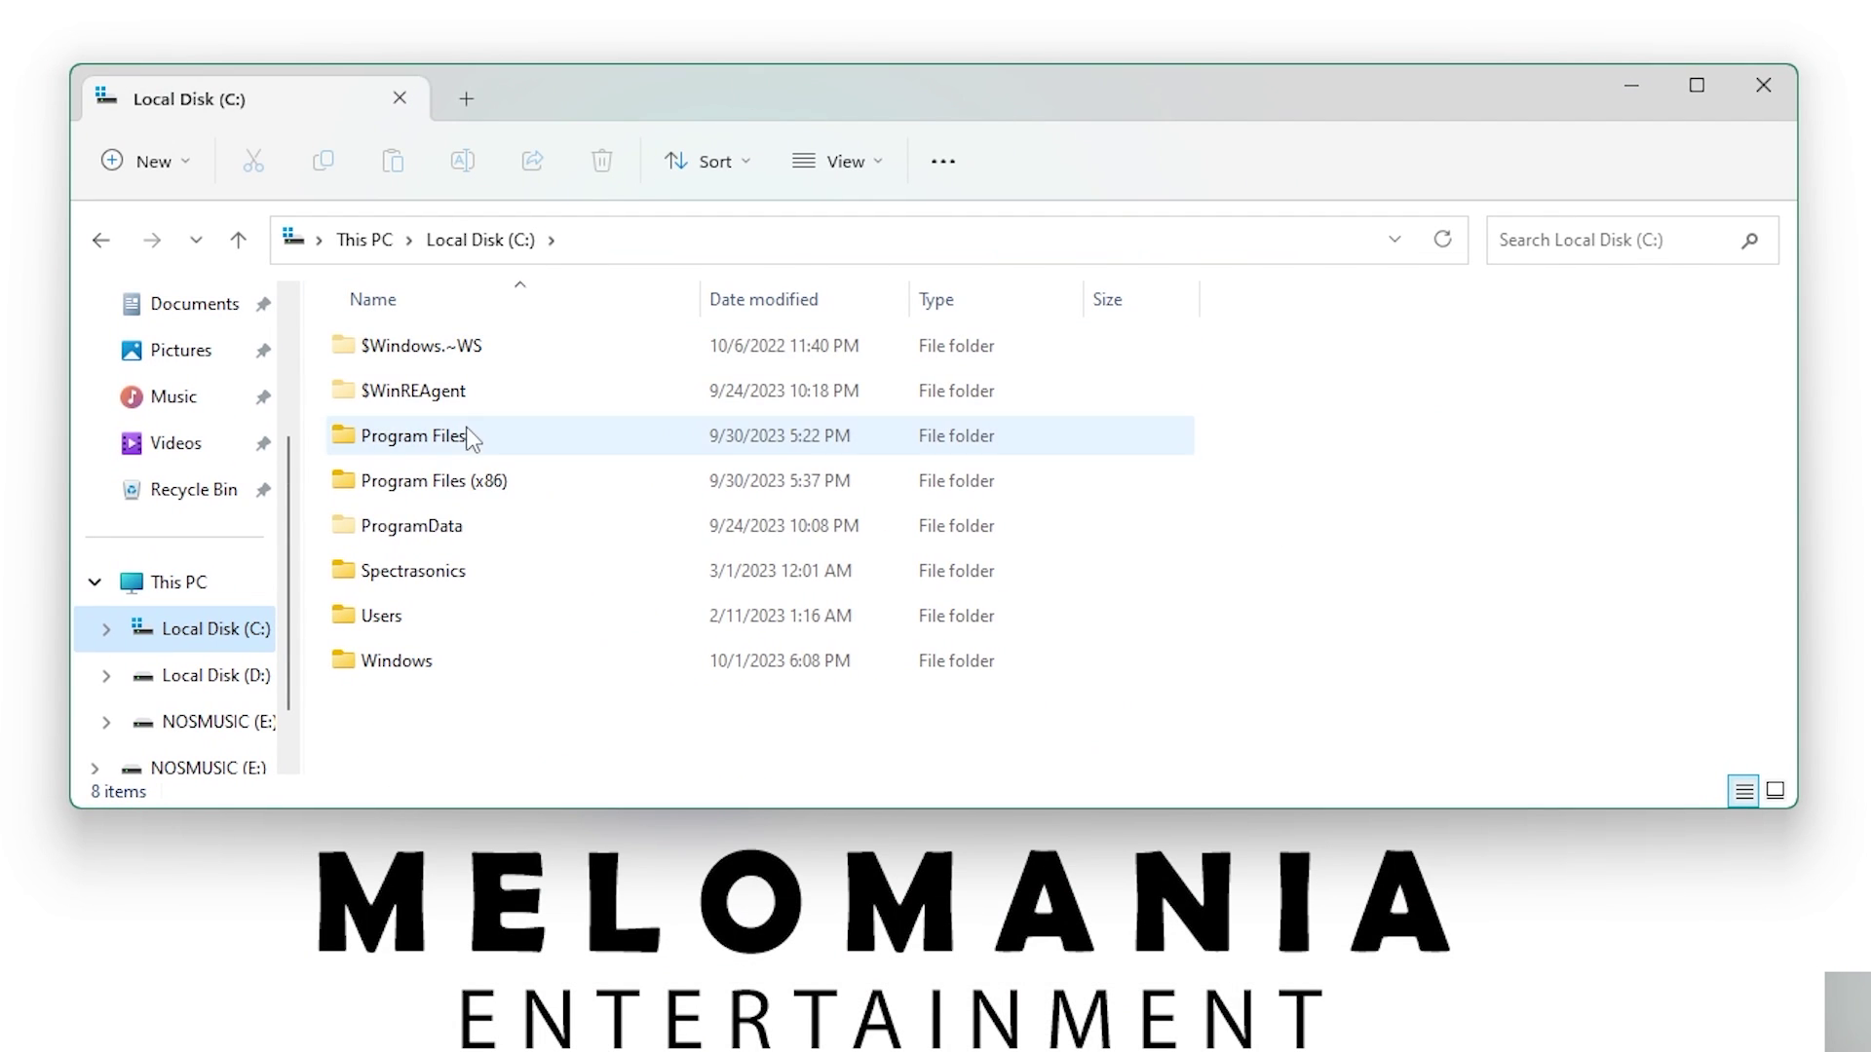
double_click(329, 815)
scroll(493, 390, down, 15)
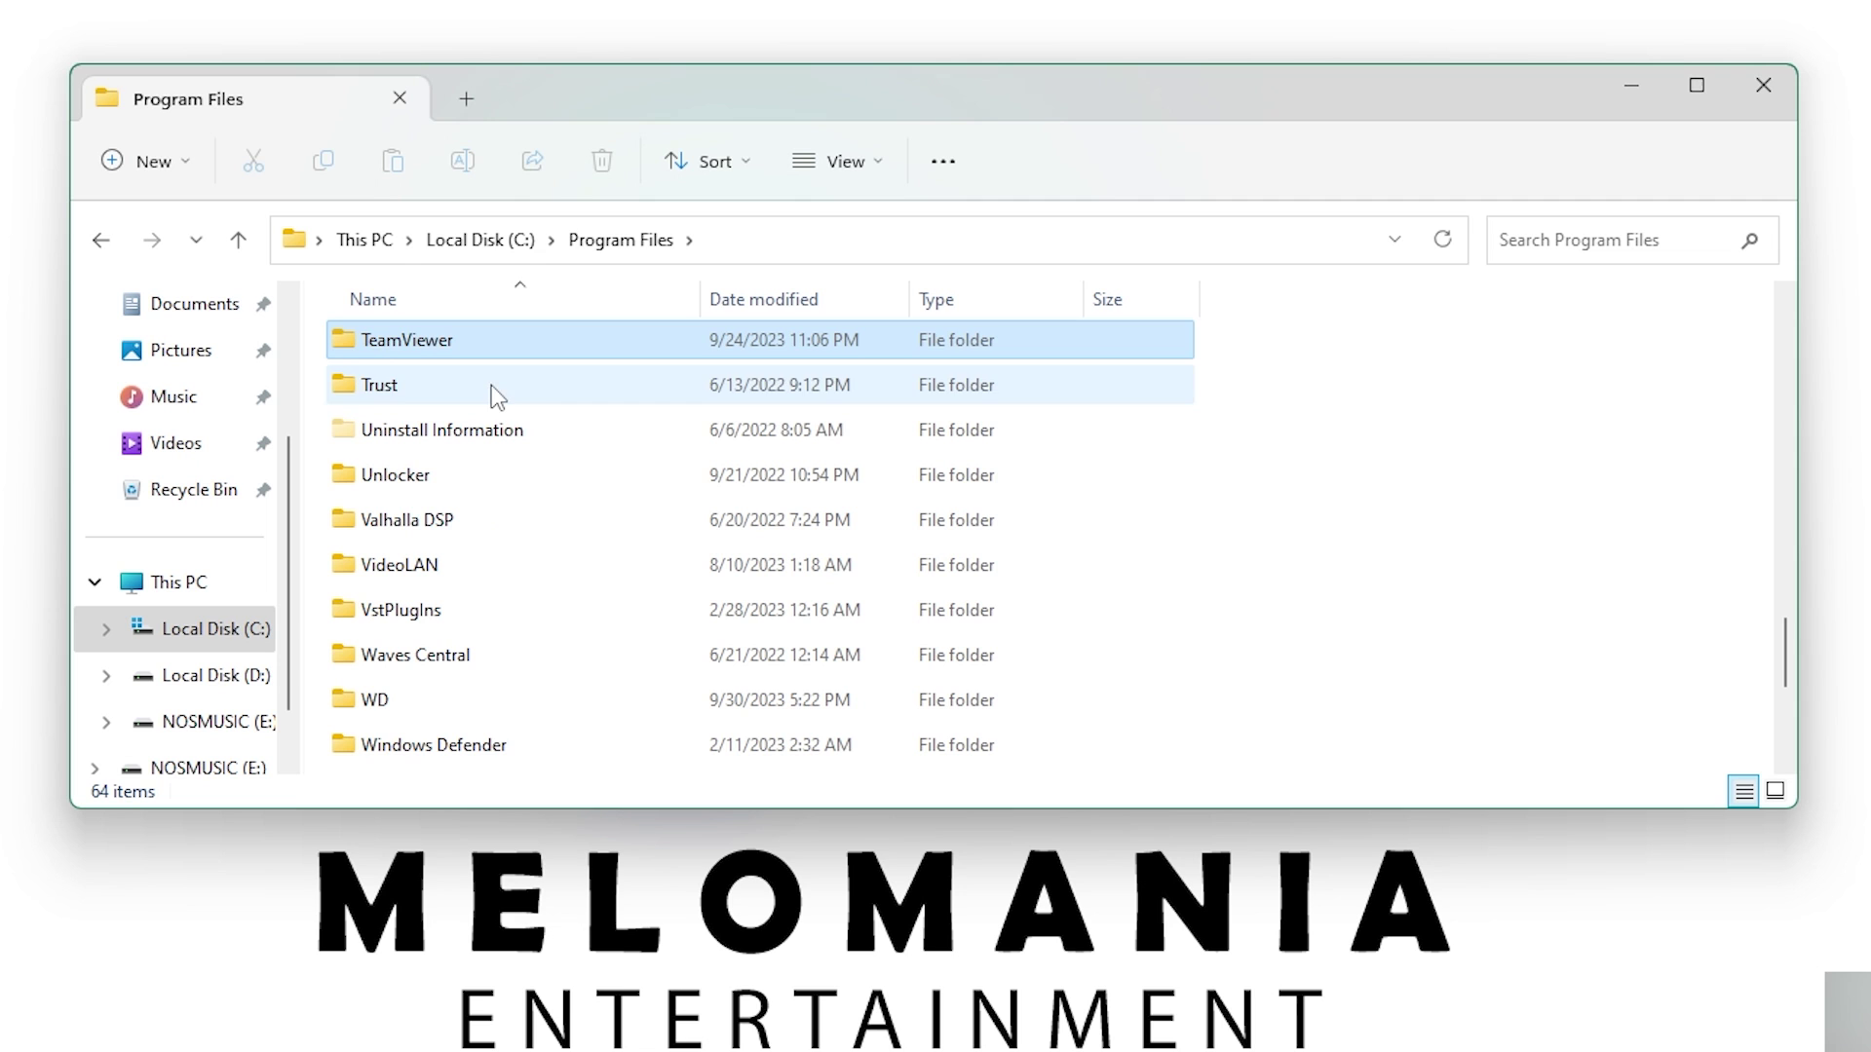
click(491, 384)
key(Up)
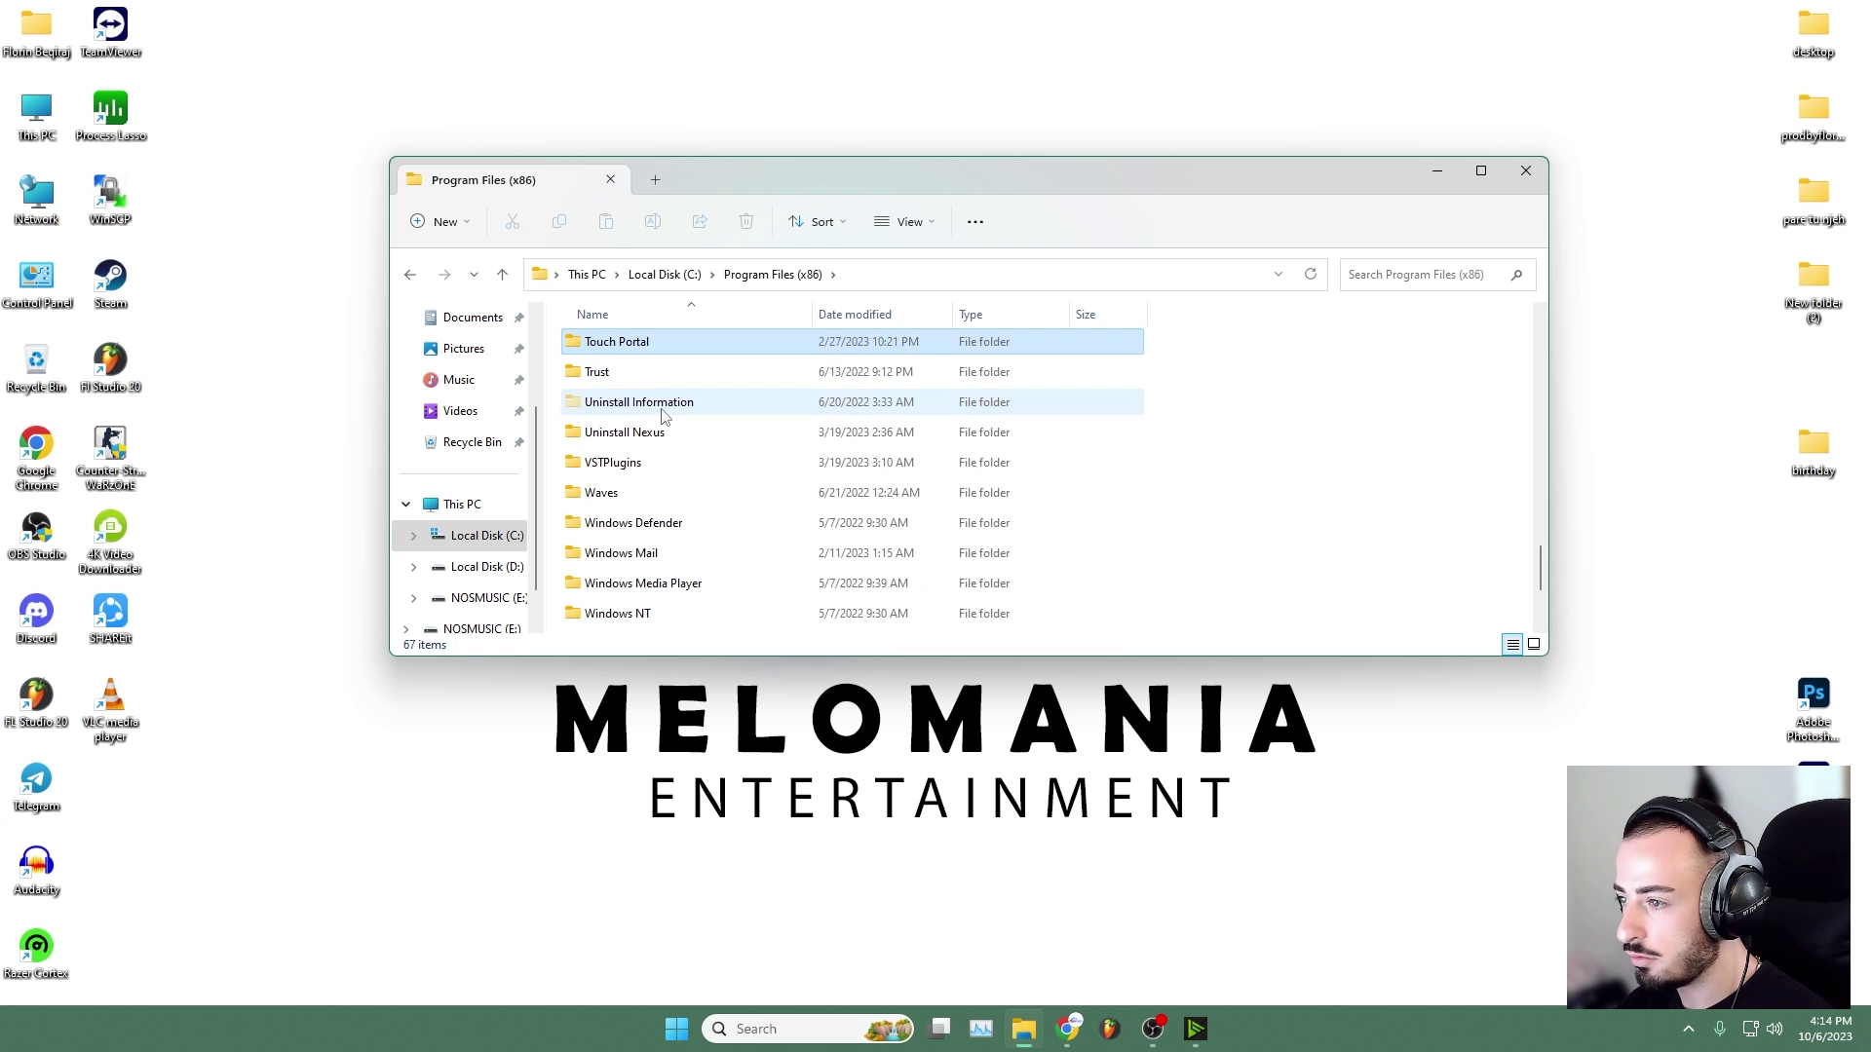
key(Down)
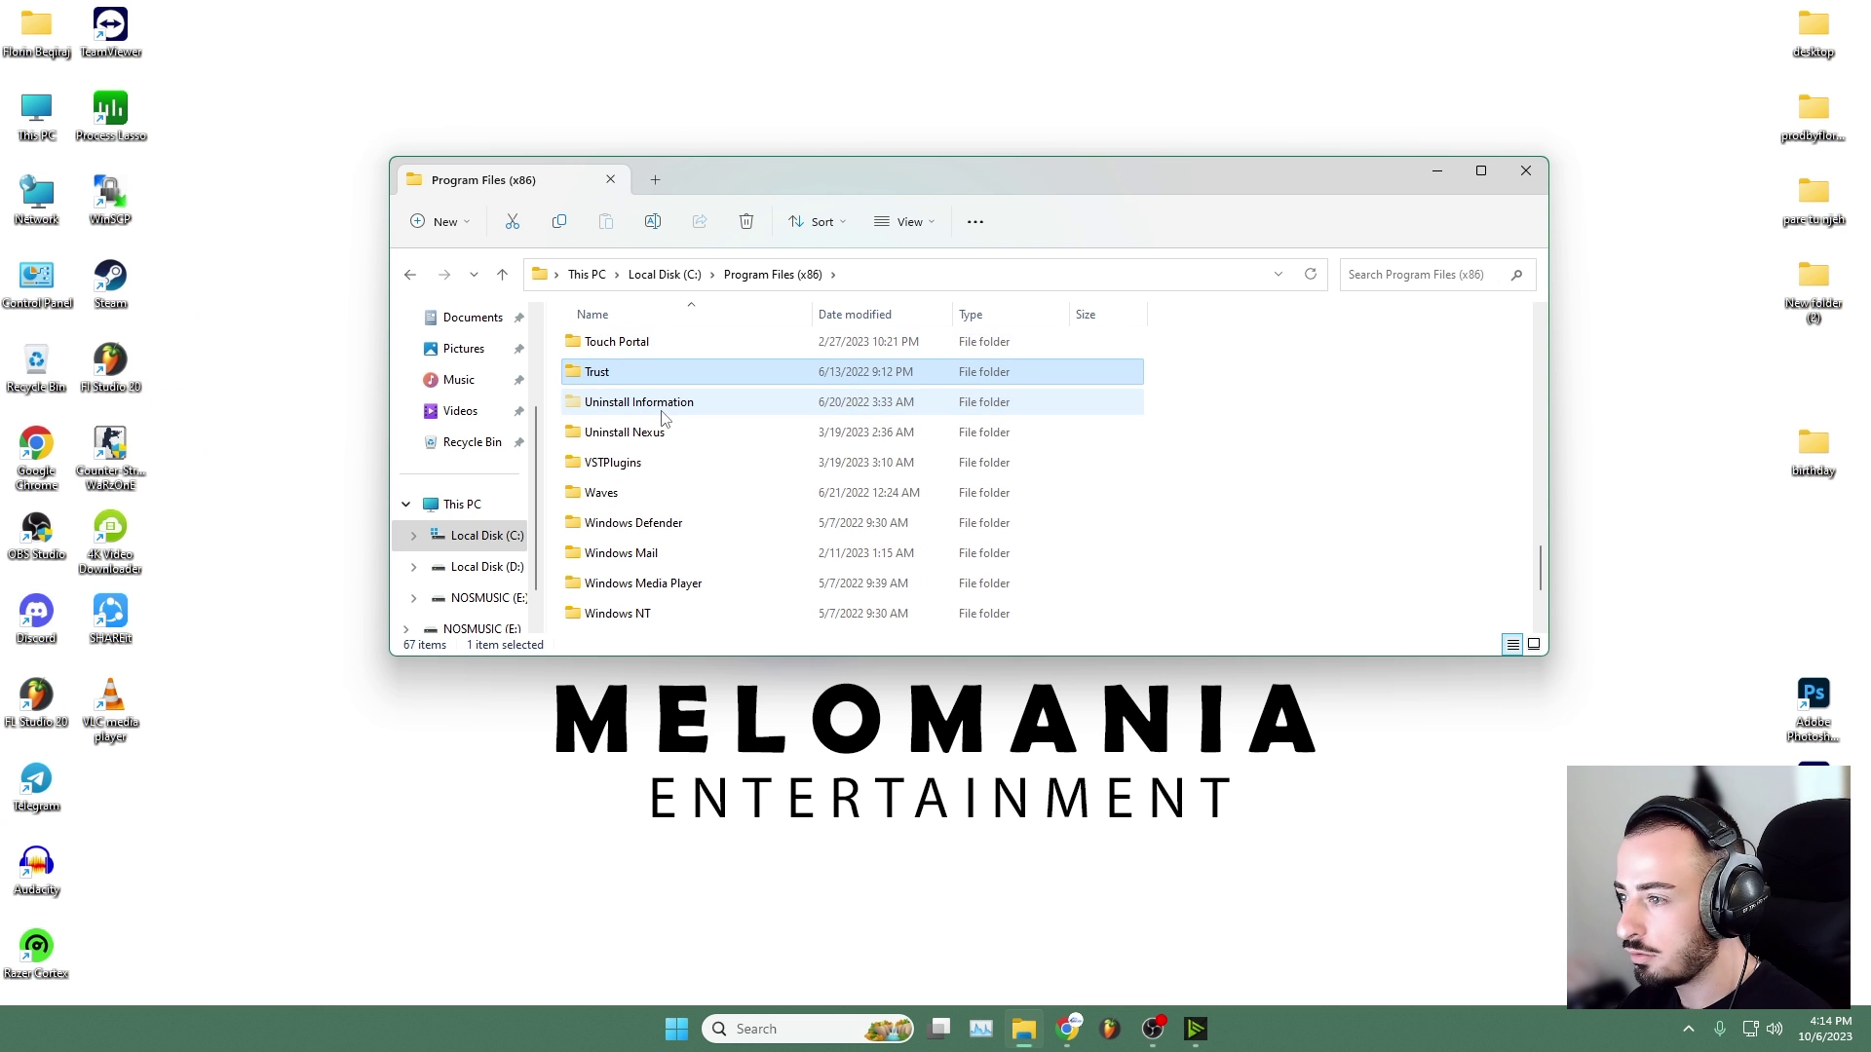
key(Up)
- Delete the Tencent folder from ProgramData on Local Disk (C:)
key(alt+Up)
click(679, 476)
double_click(679, 476)
key(t)
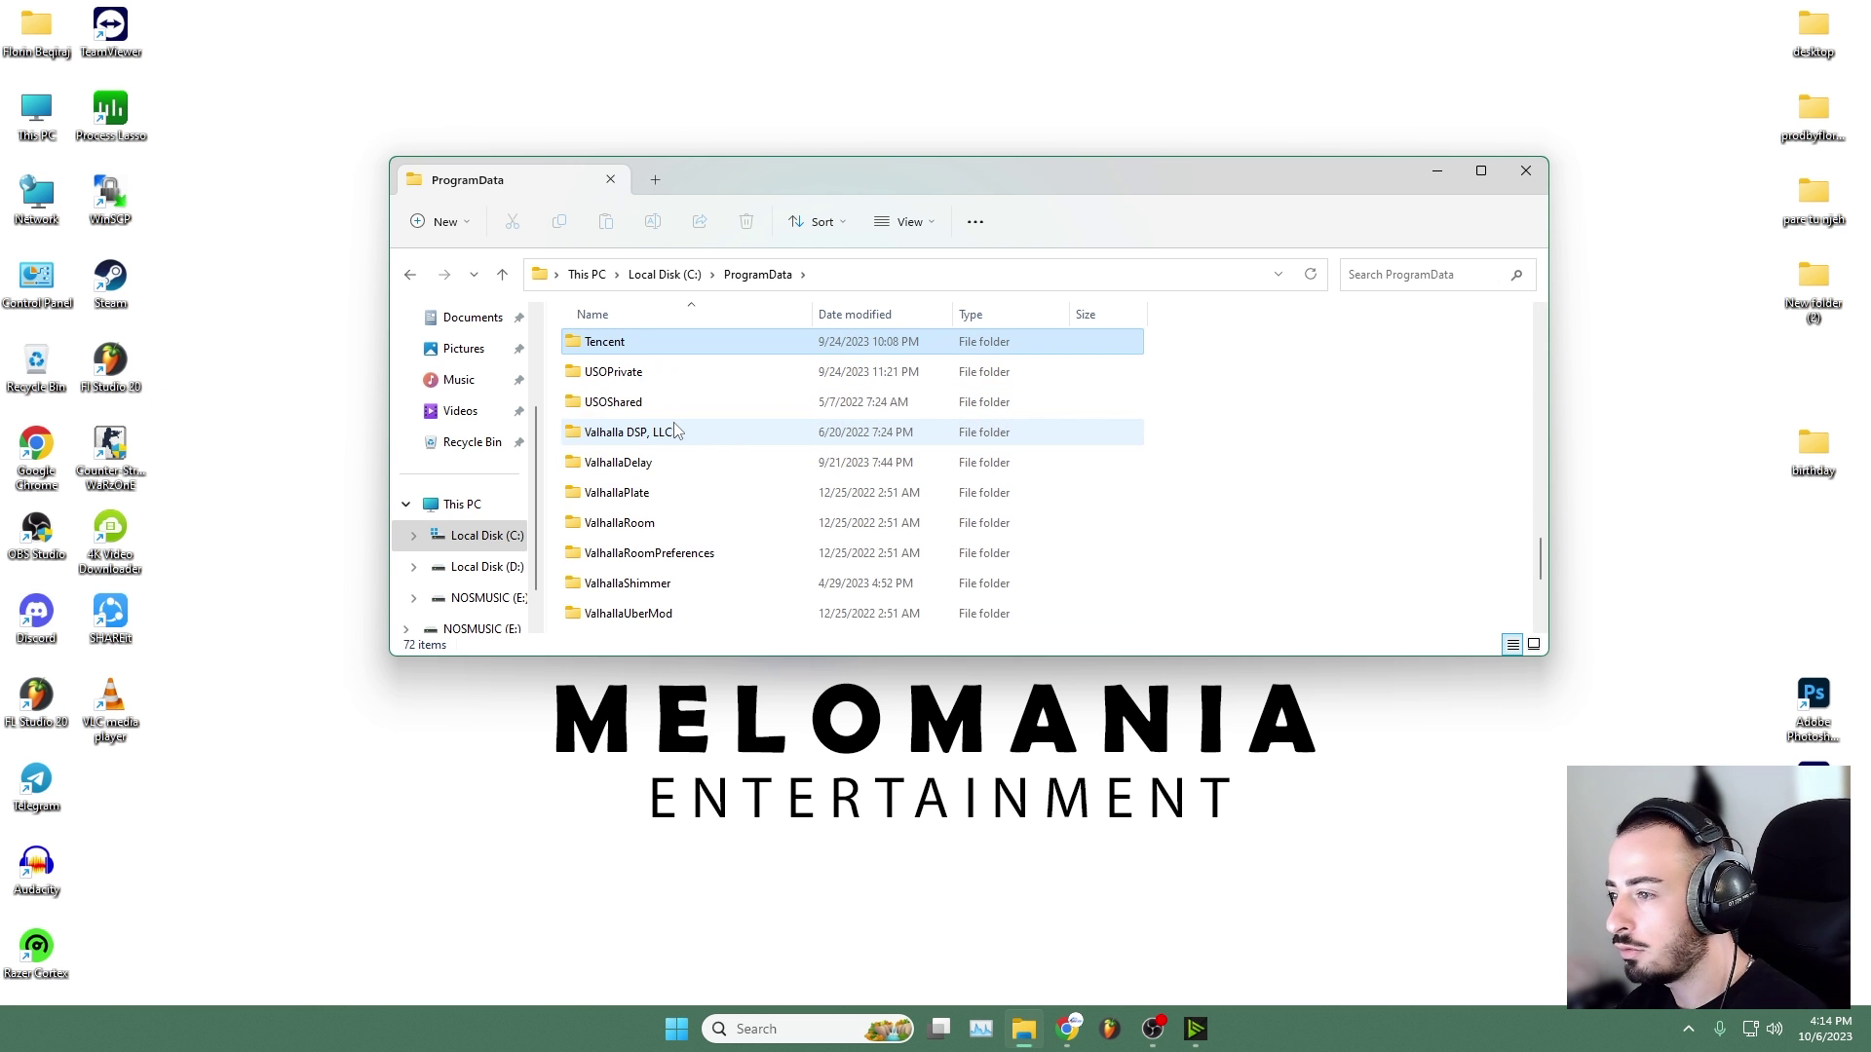
double_click(1007, 348)
key(alt+Left)
scroll(645, 557, down, 1)
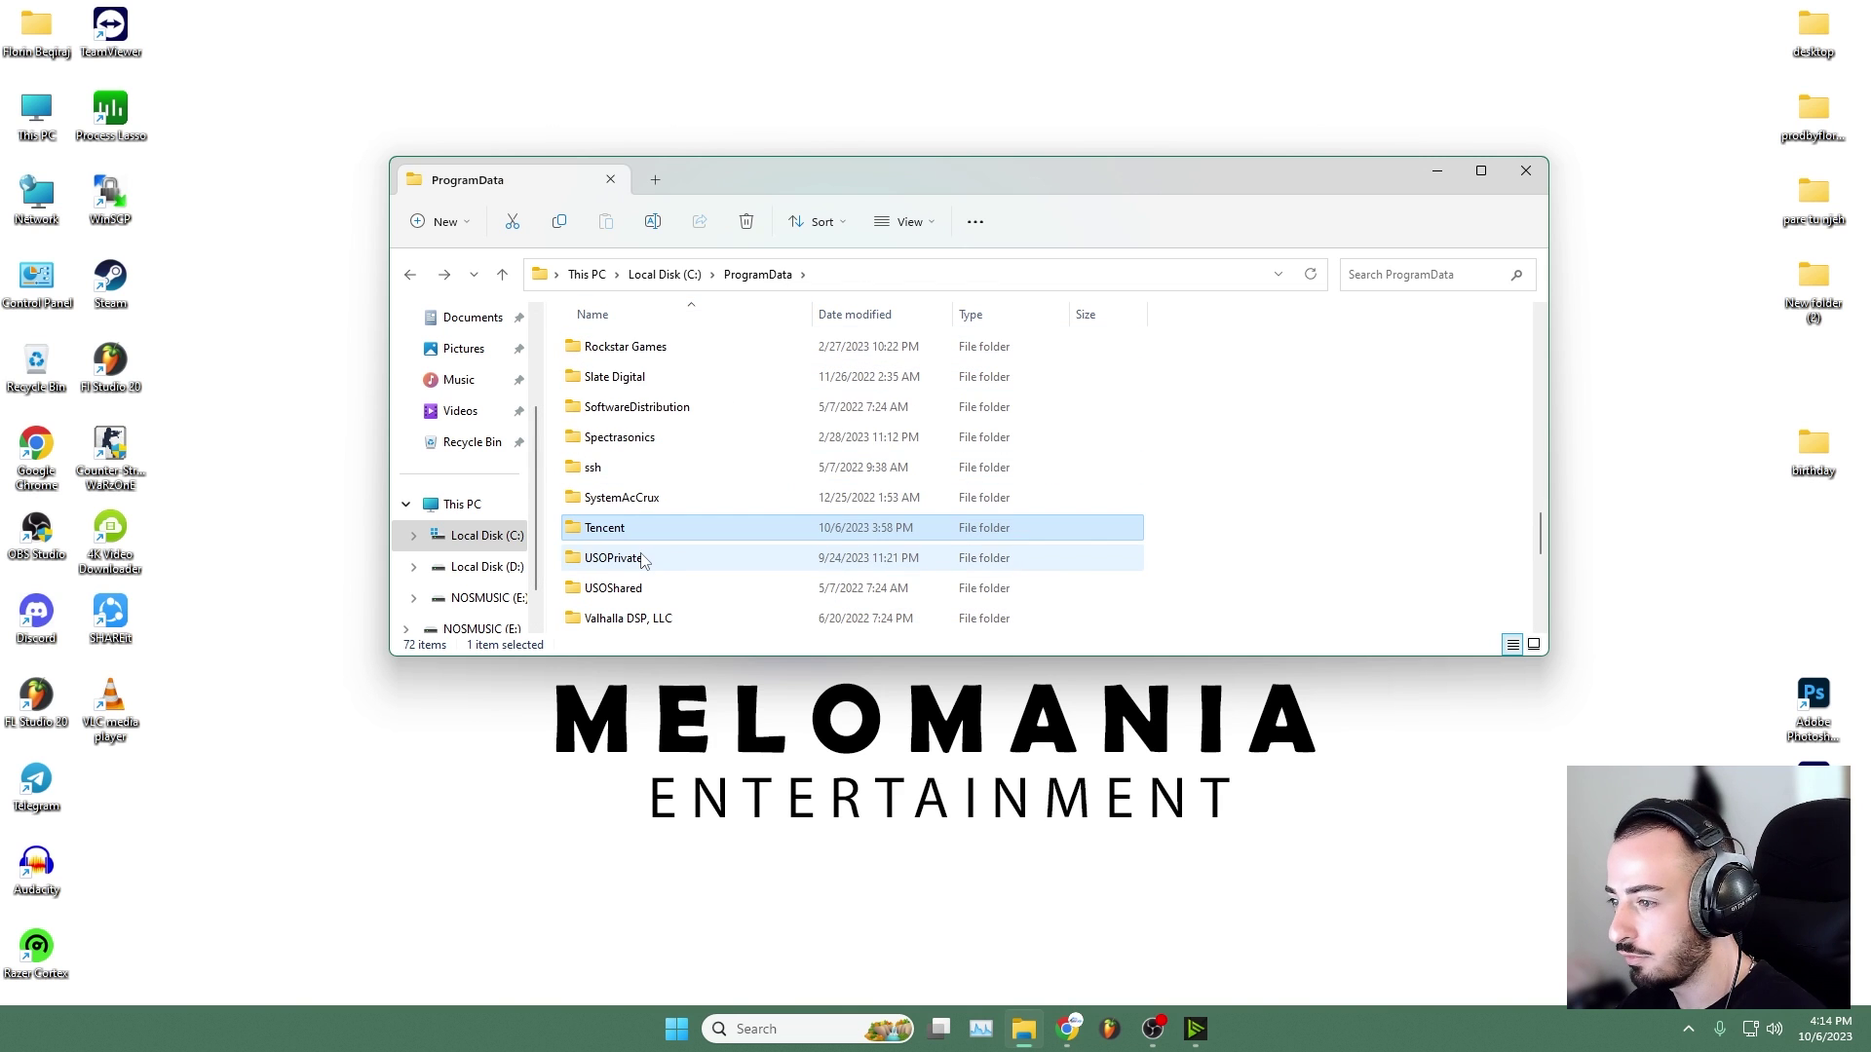
key(Delete)
click(403, 382)
- Check the ProgramData and Program Files (x86) folders on Local Disk (D:) for leftover Tencent files
key(alt+Left)
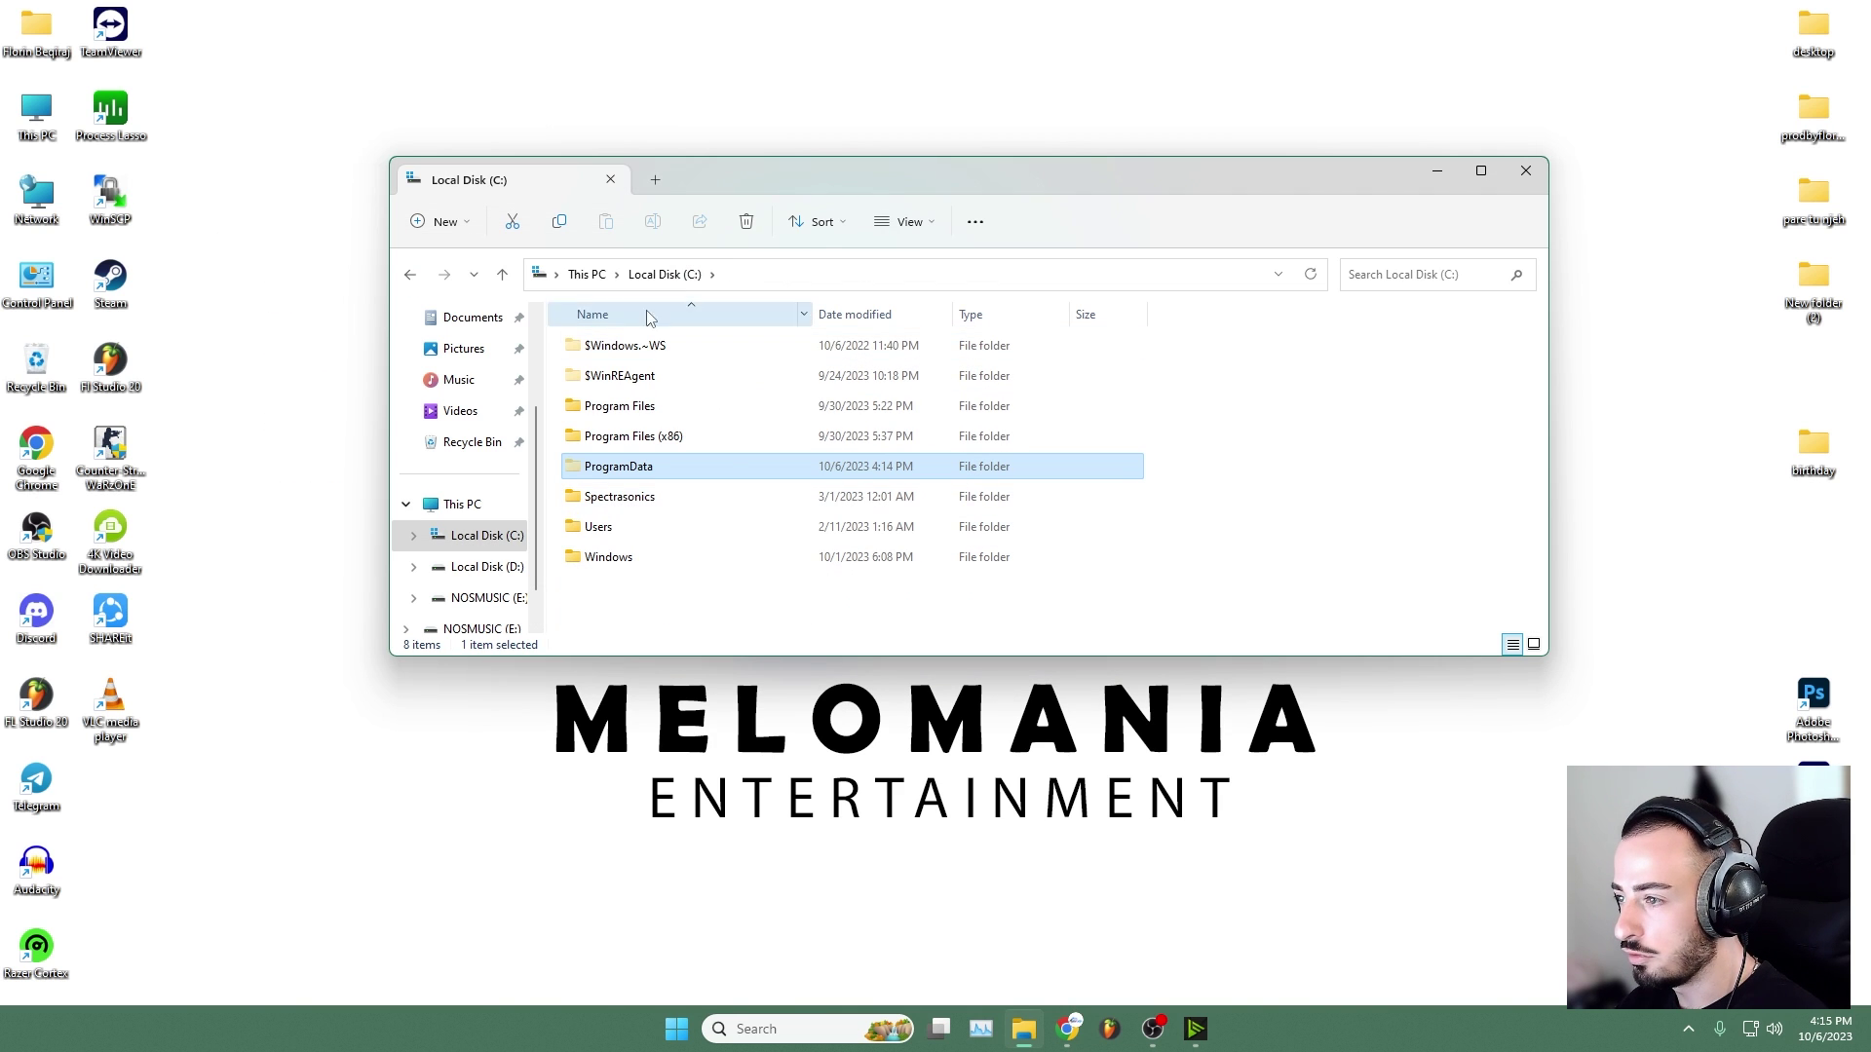
click(577, 268)
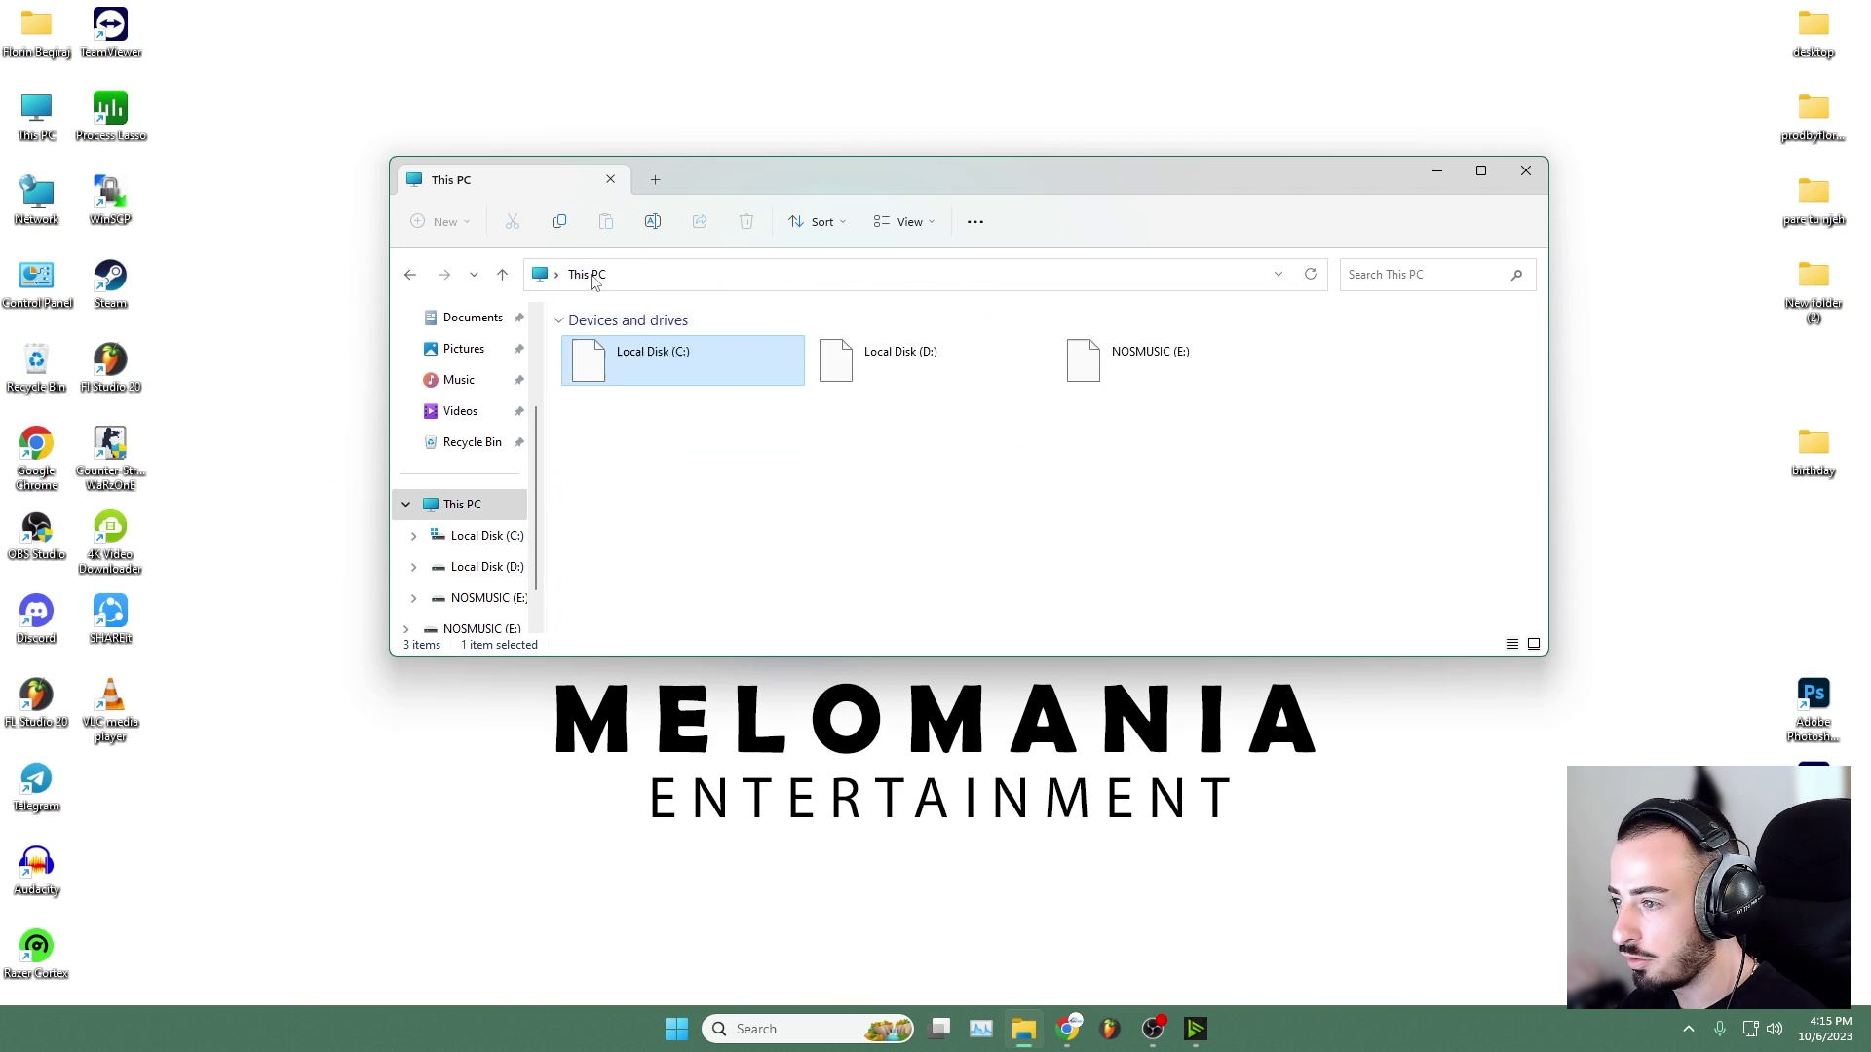
double_click(836, 365)
double_click(672, 431)
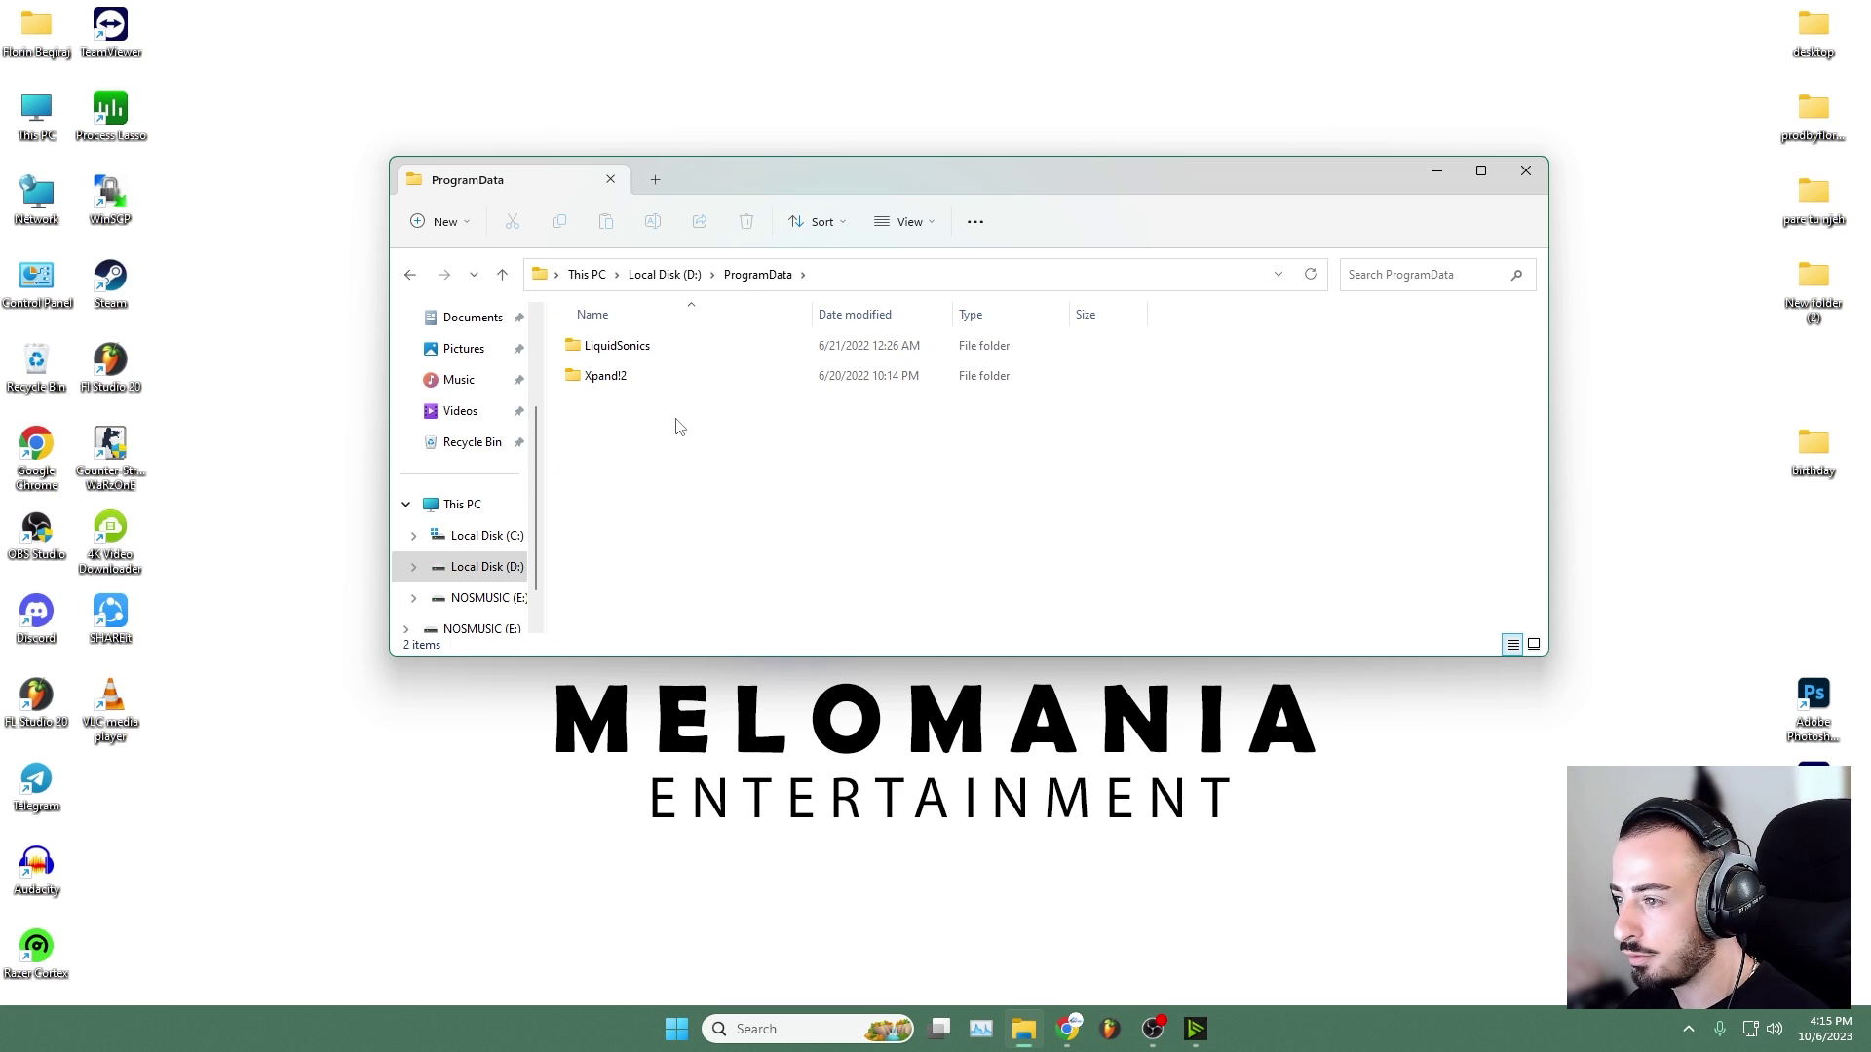
key(alt+Left)
scroll(679, 471, down, 2)
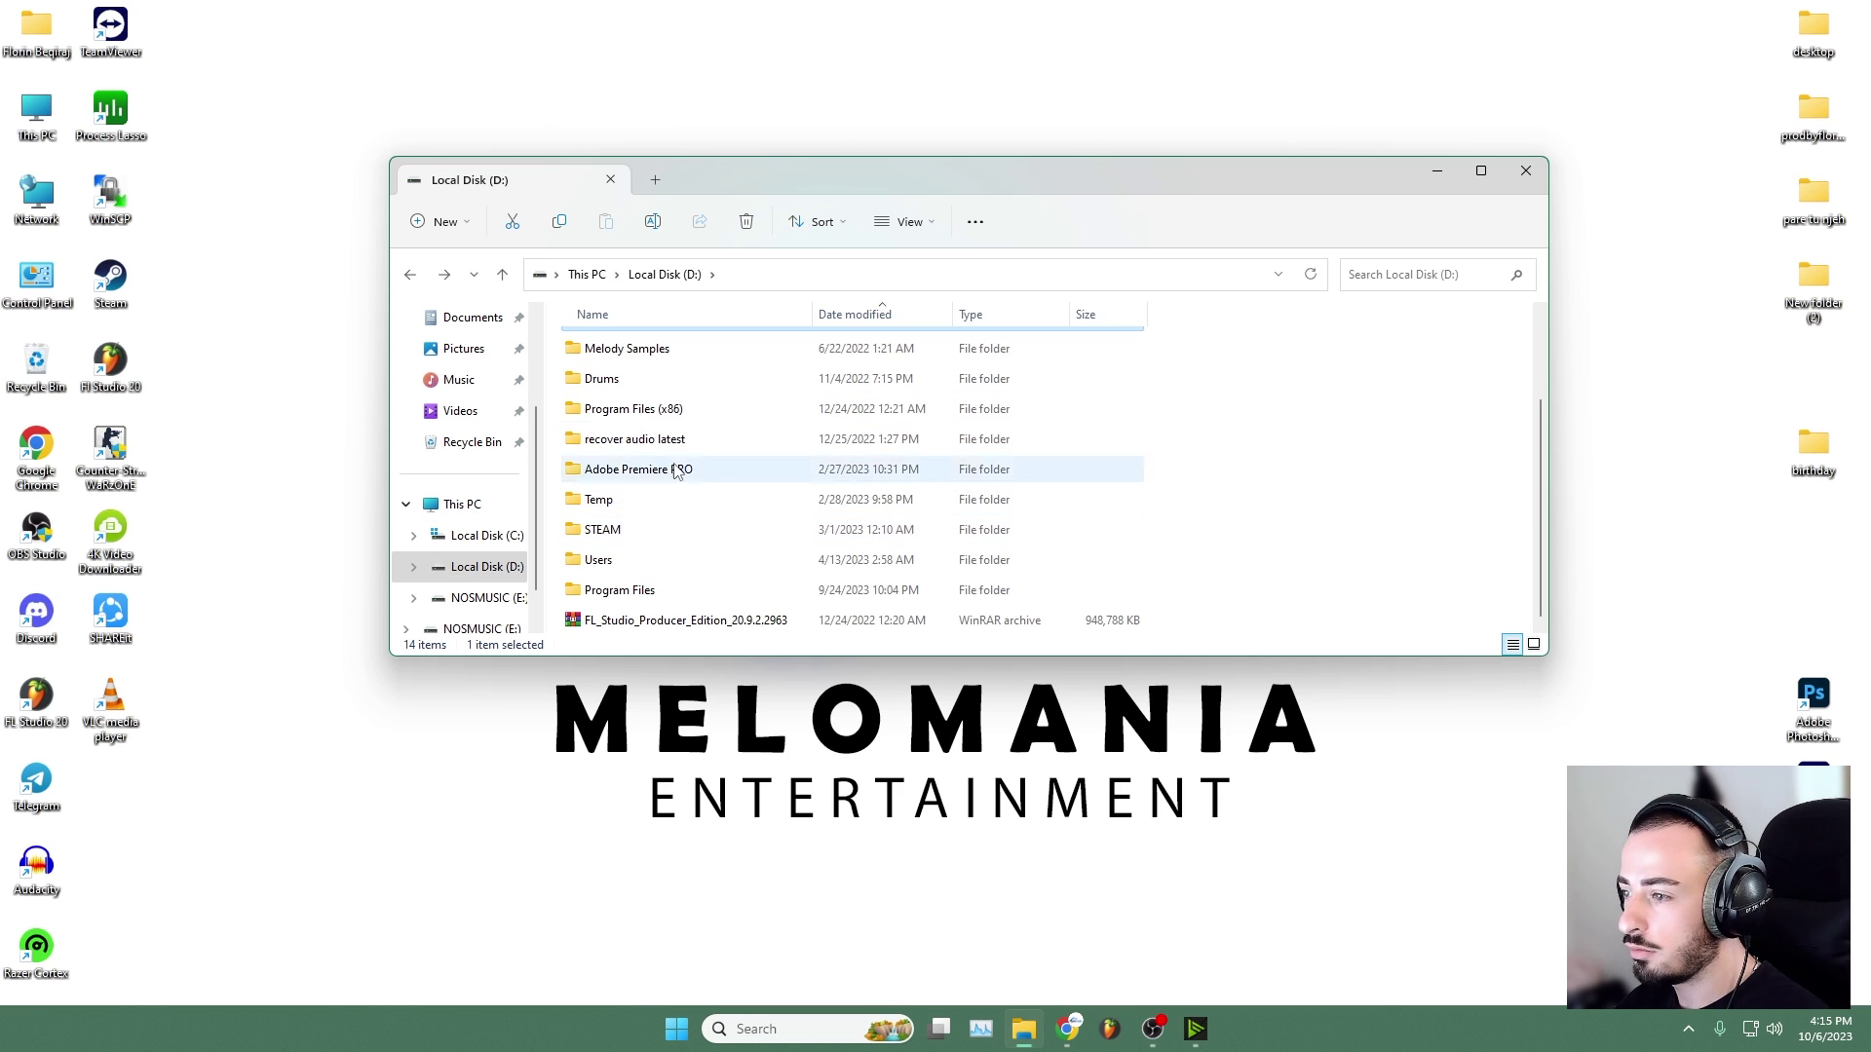
double_click(682, 408)
key(alt+Left)
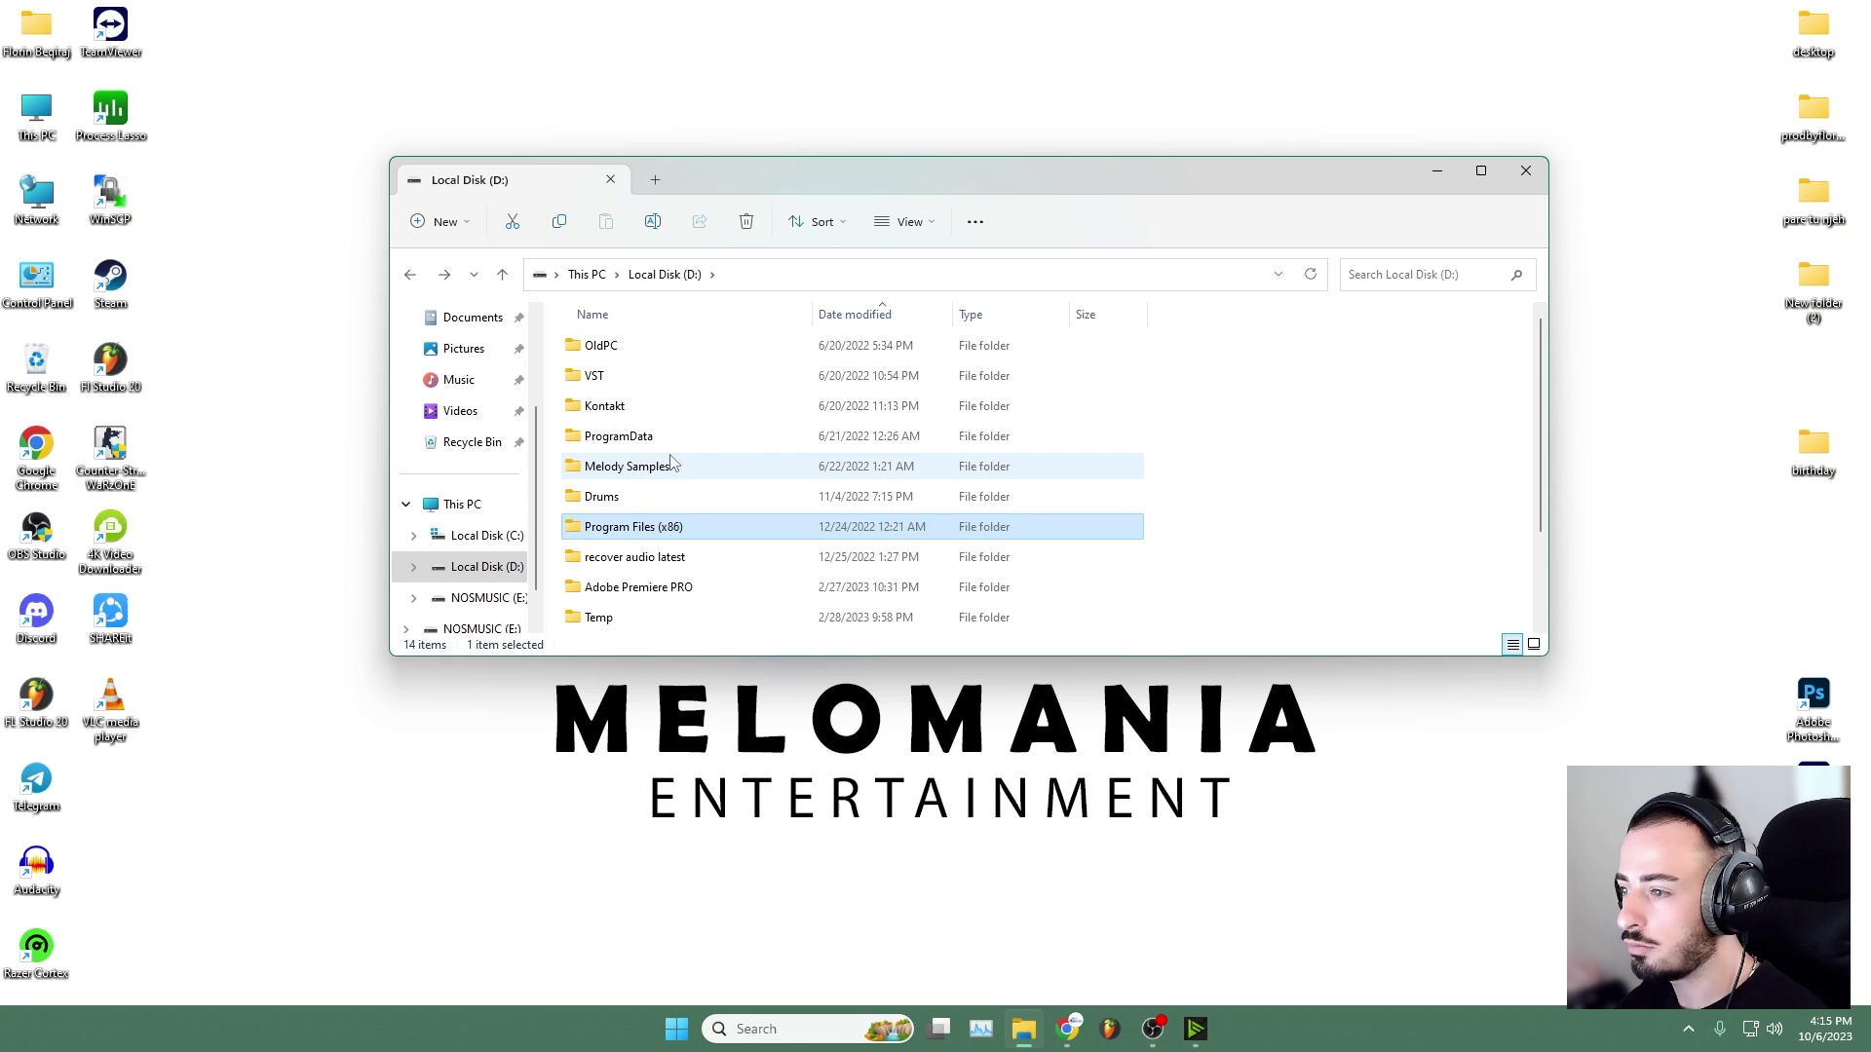
- Inspect TxGameDownload inside the Temp folder on Local Disk (D:), and delete the Temp folder
scroll(672, 458, down, 2)
double_click(638, 499)
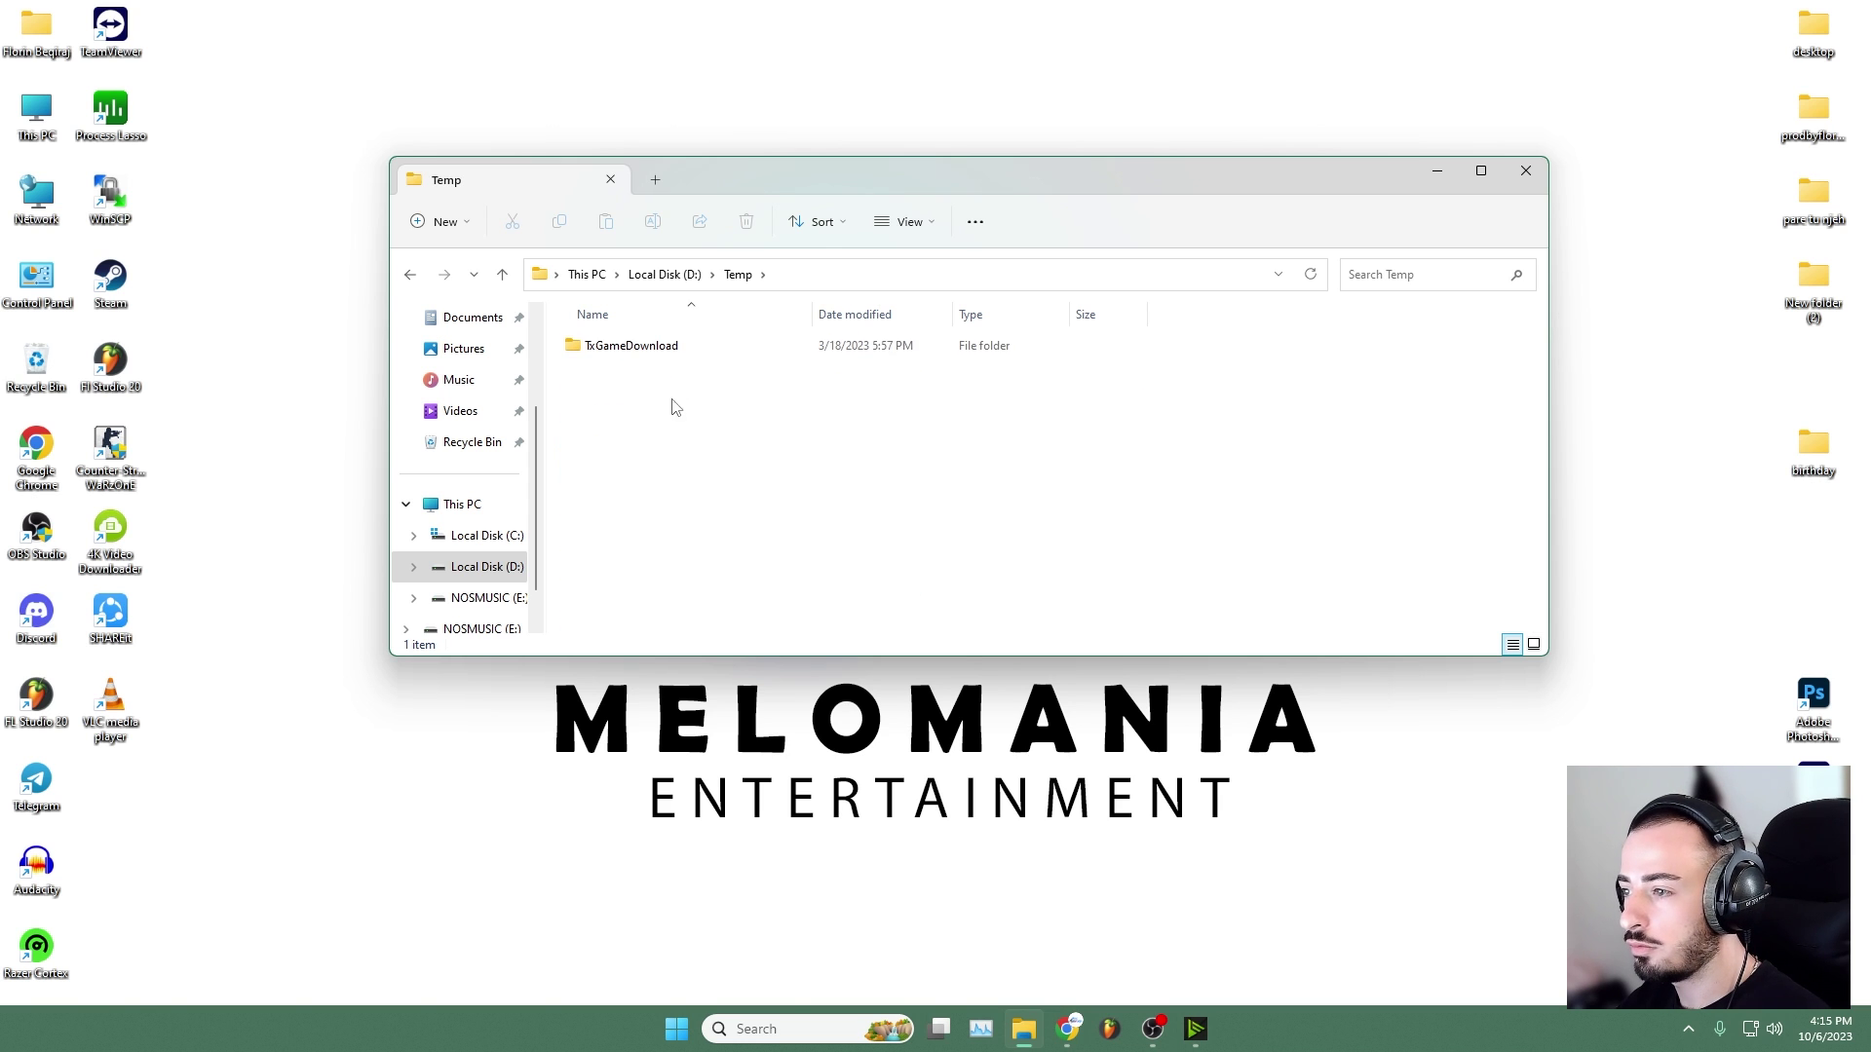
drag(727, 454, 638, 348)
double_click(633, 351)
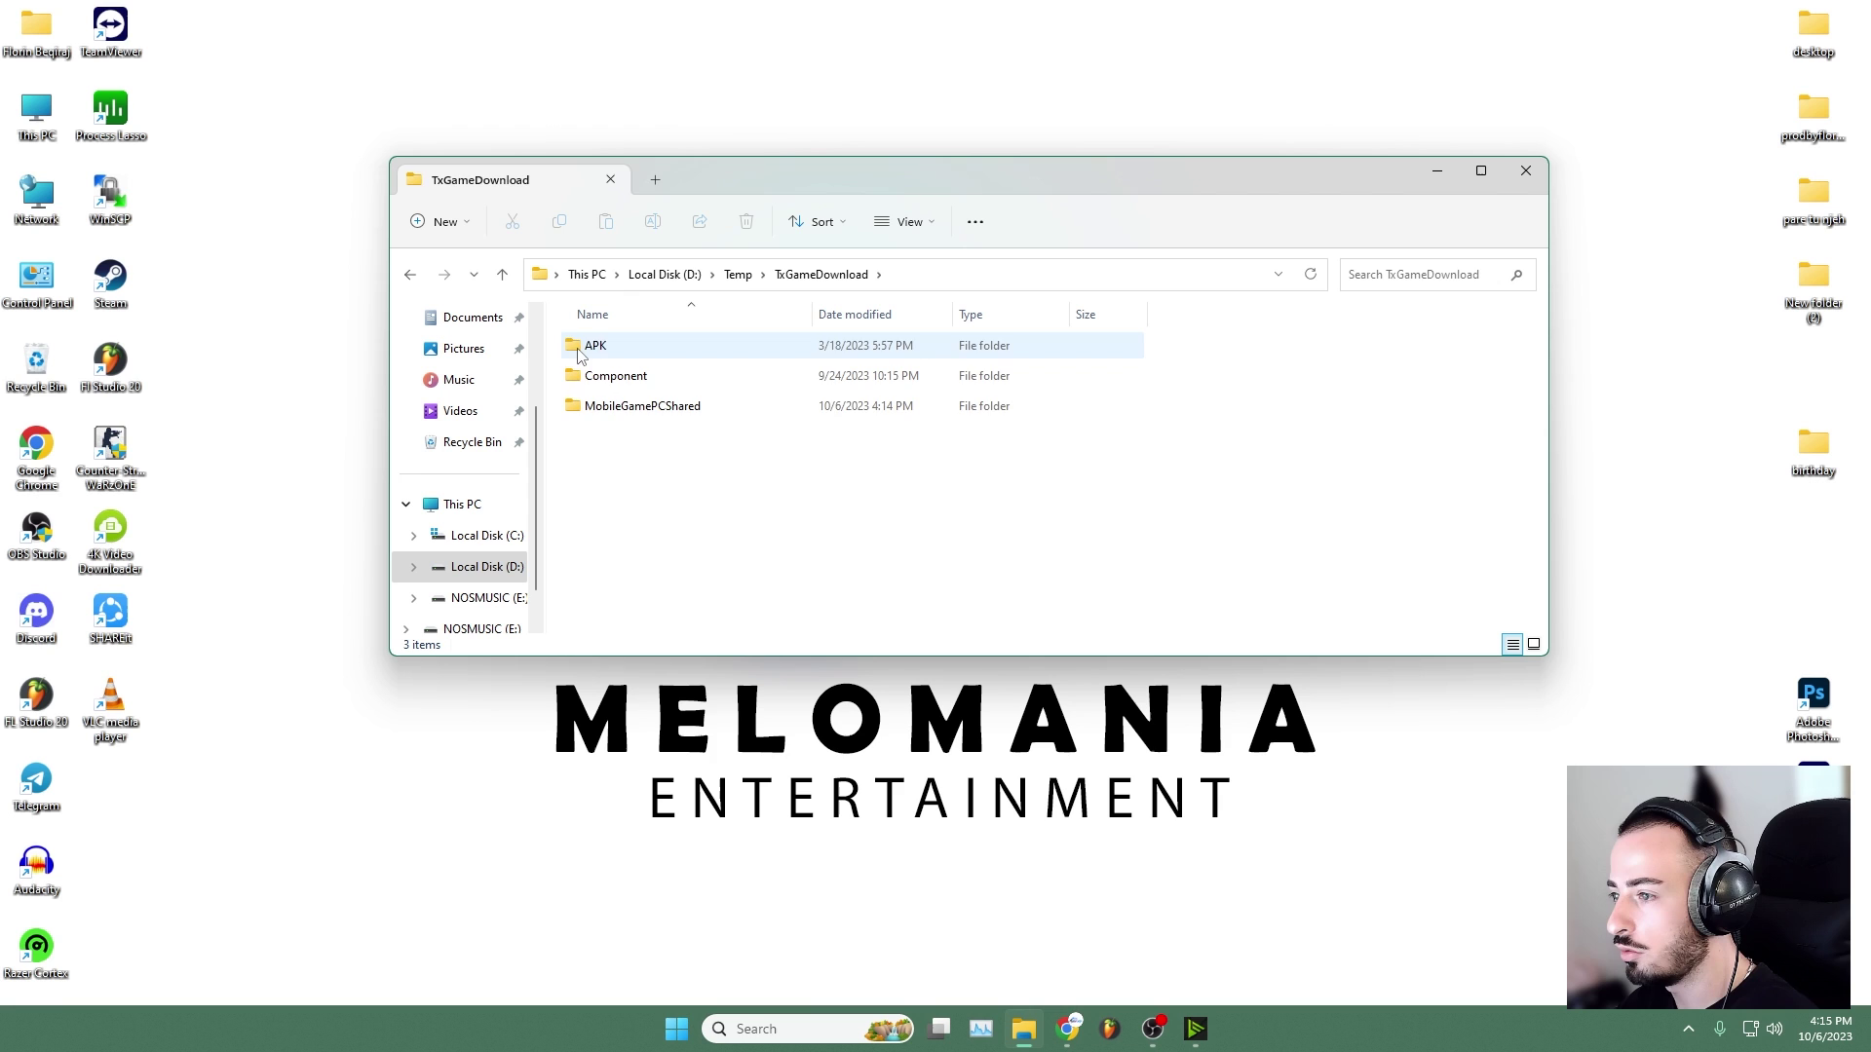
key(alt+Left)
key(alt+Left)
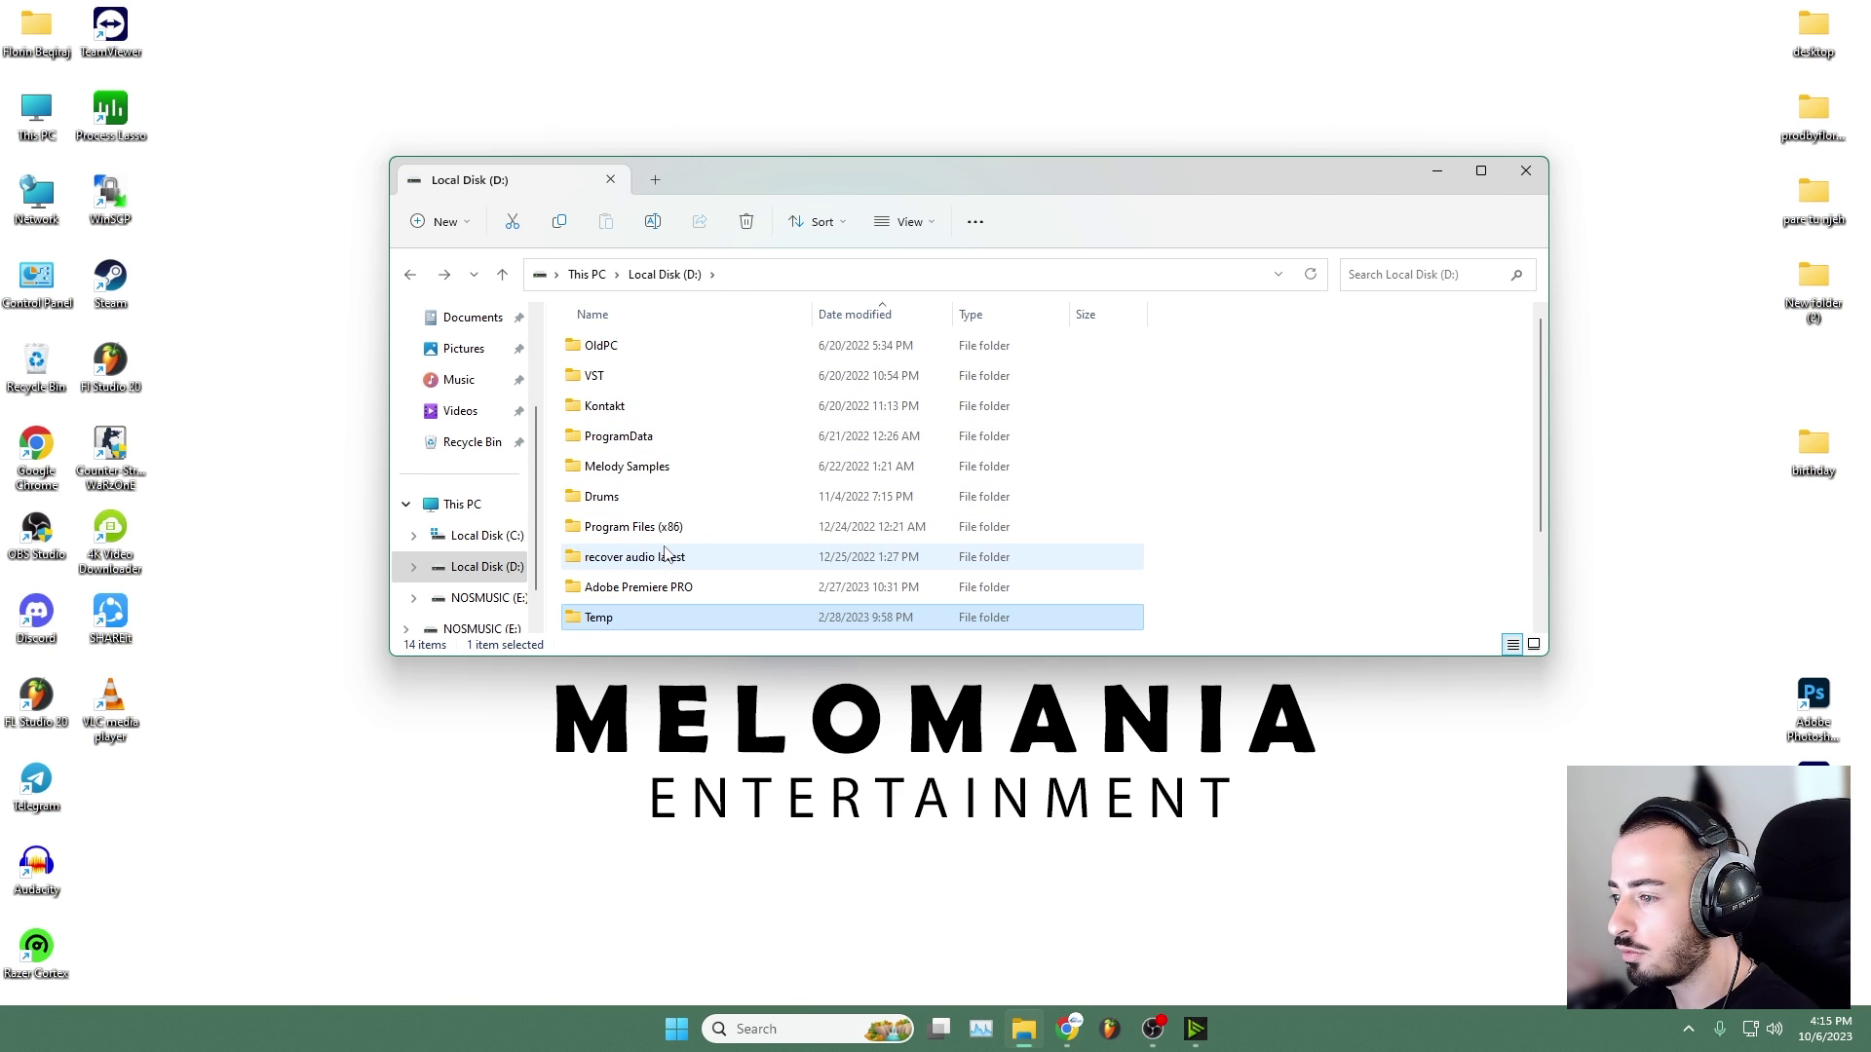
key(Delete)
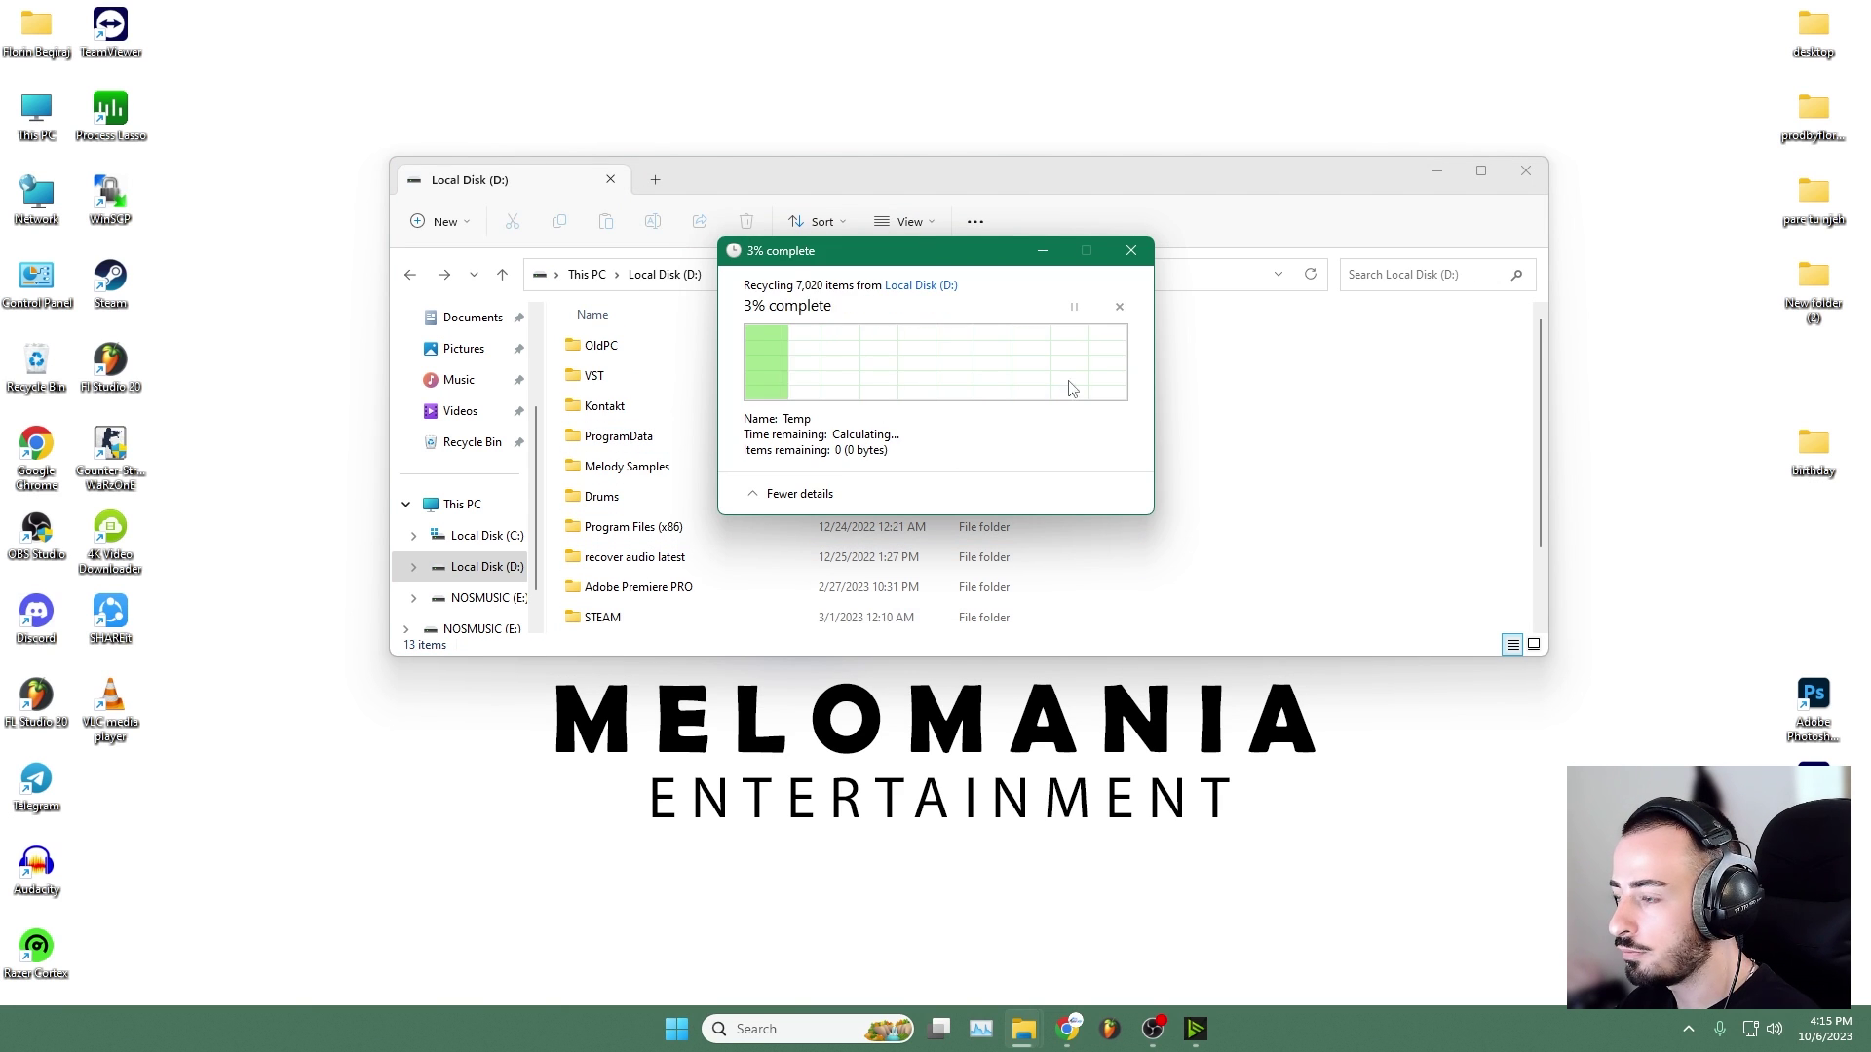
- Open the AppData Roaming folder of the PC user account on Local Disk (C:)
key(alt+Left)
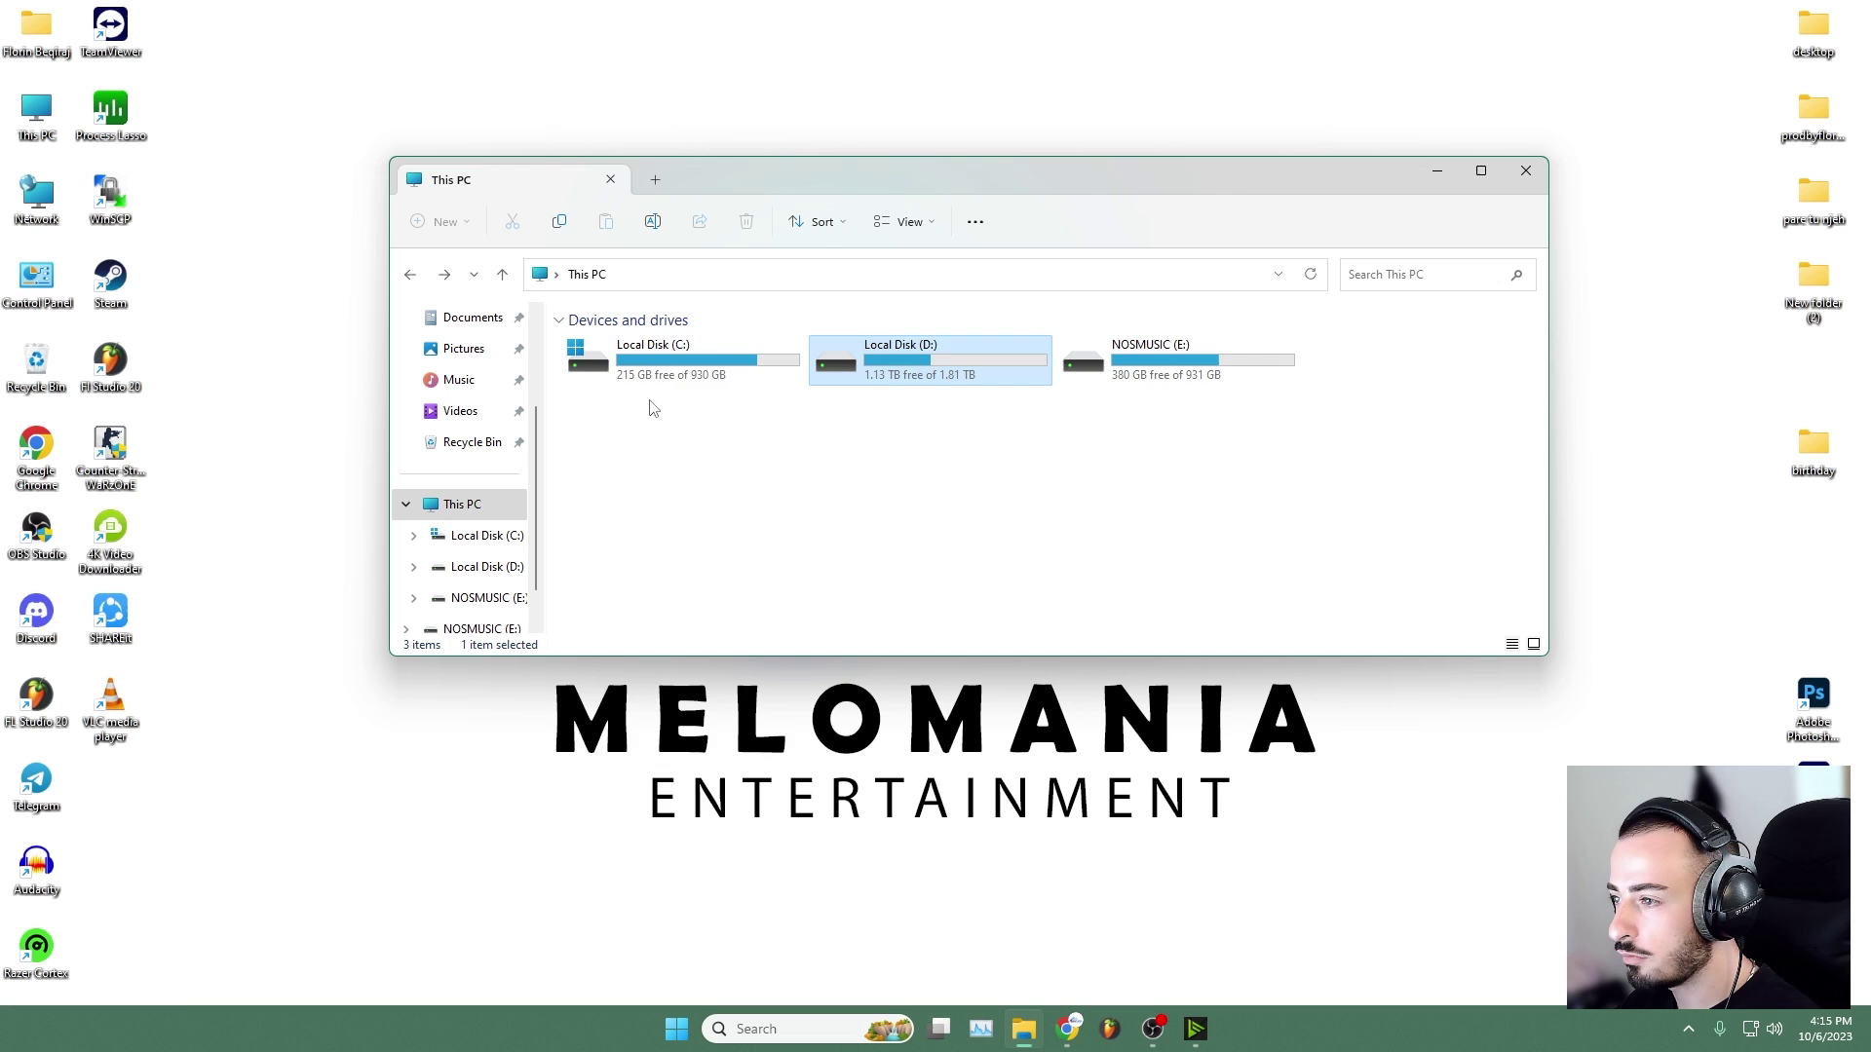
double_click(682, 359)
double_click(647, 526)
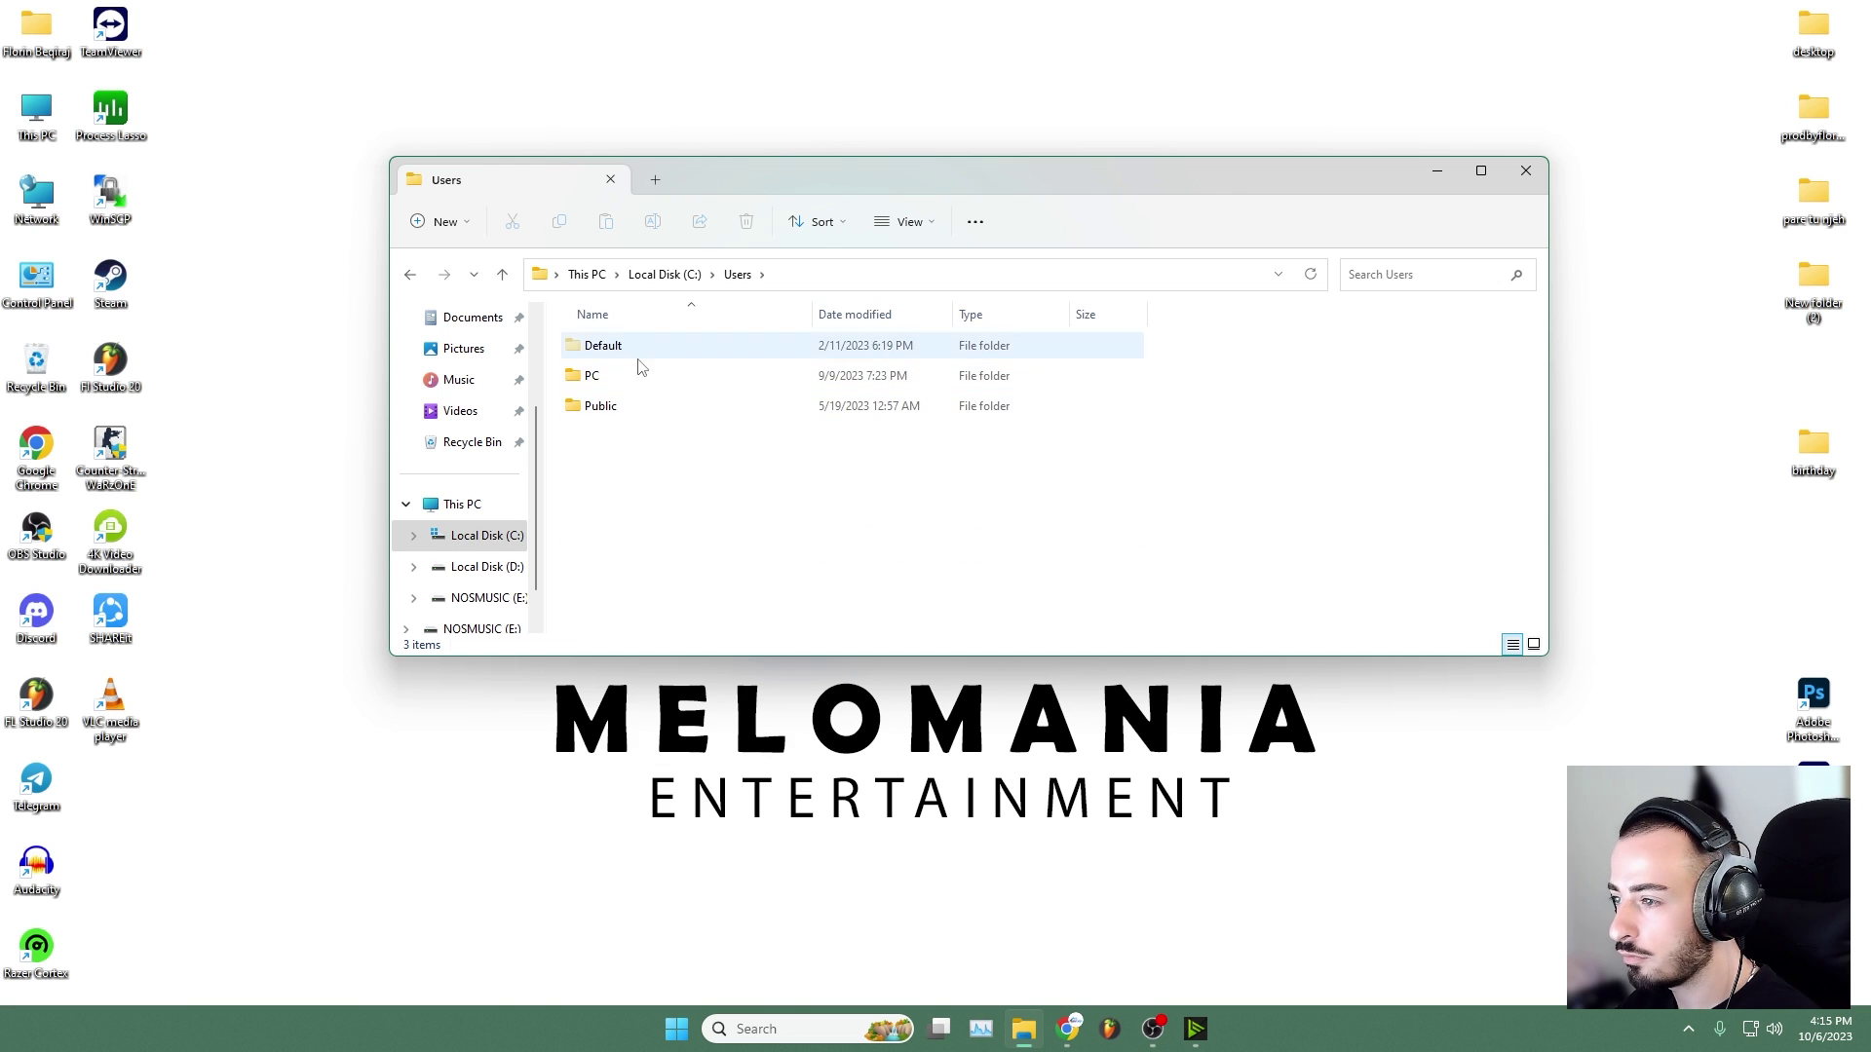
double_click(635, 376)
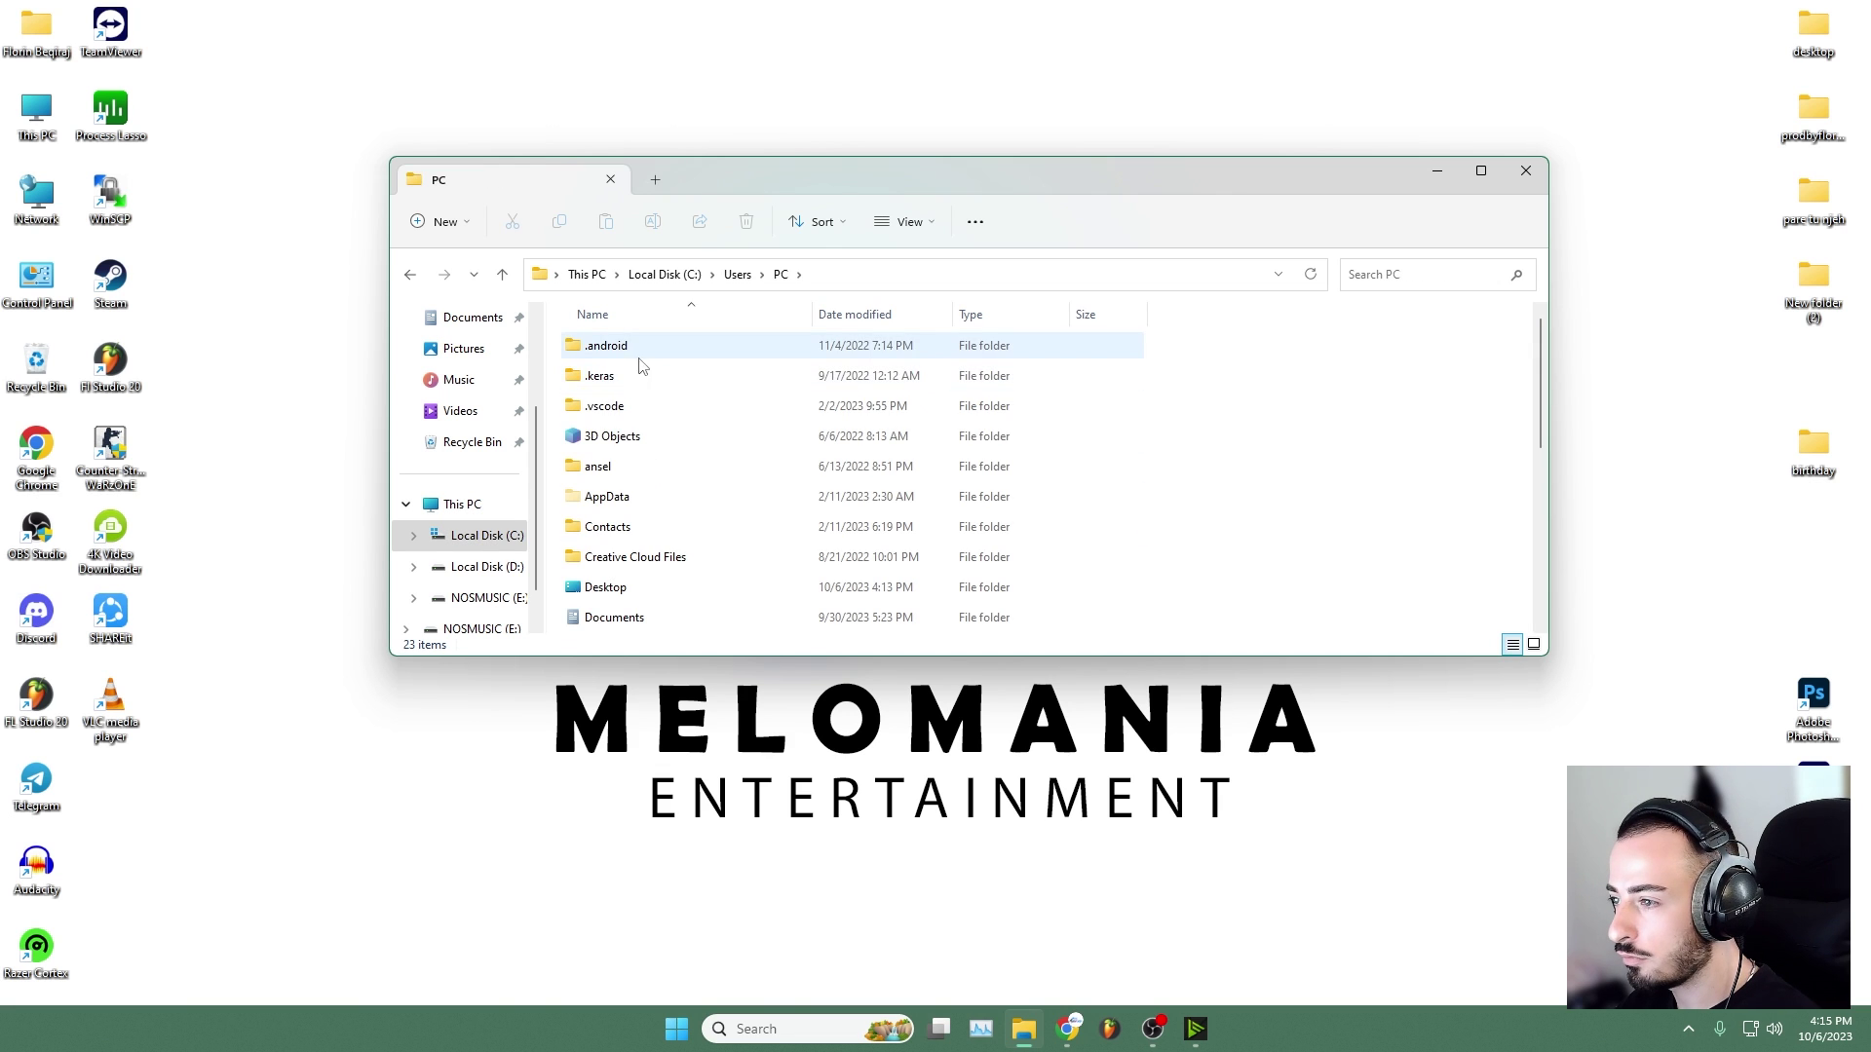
double_click(643, 497)
double_click(643, 407)
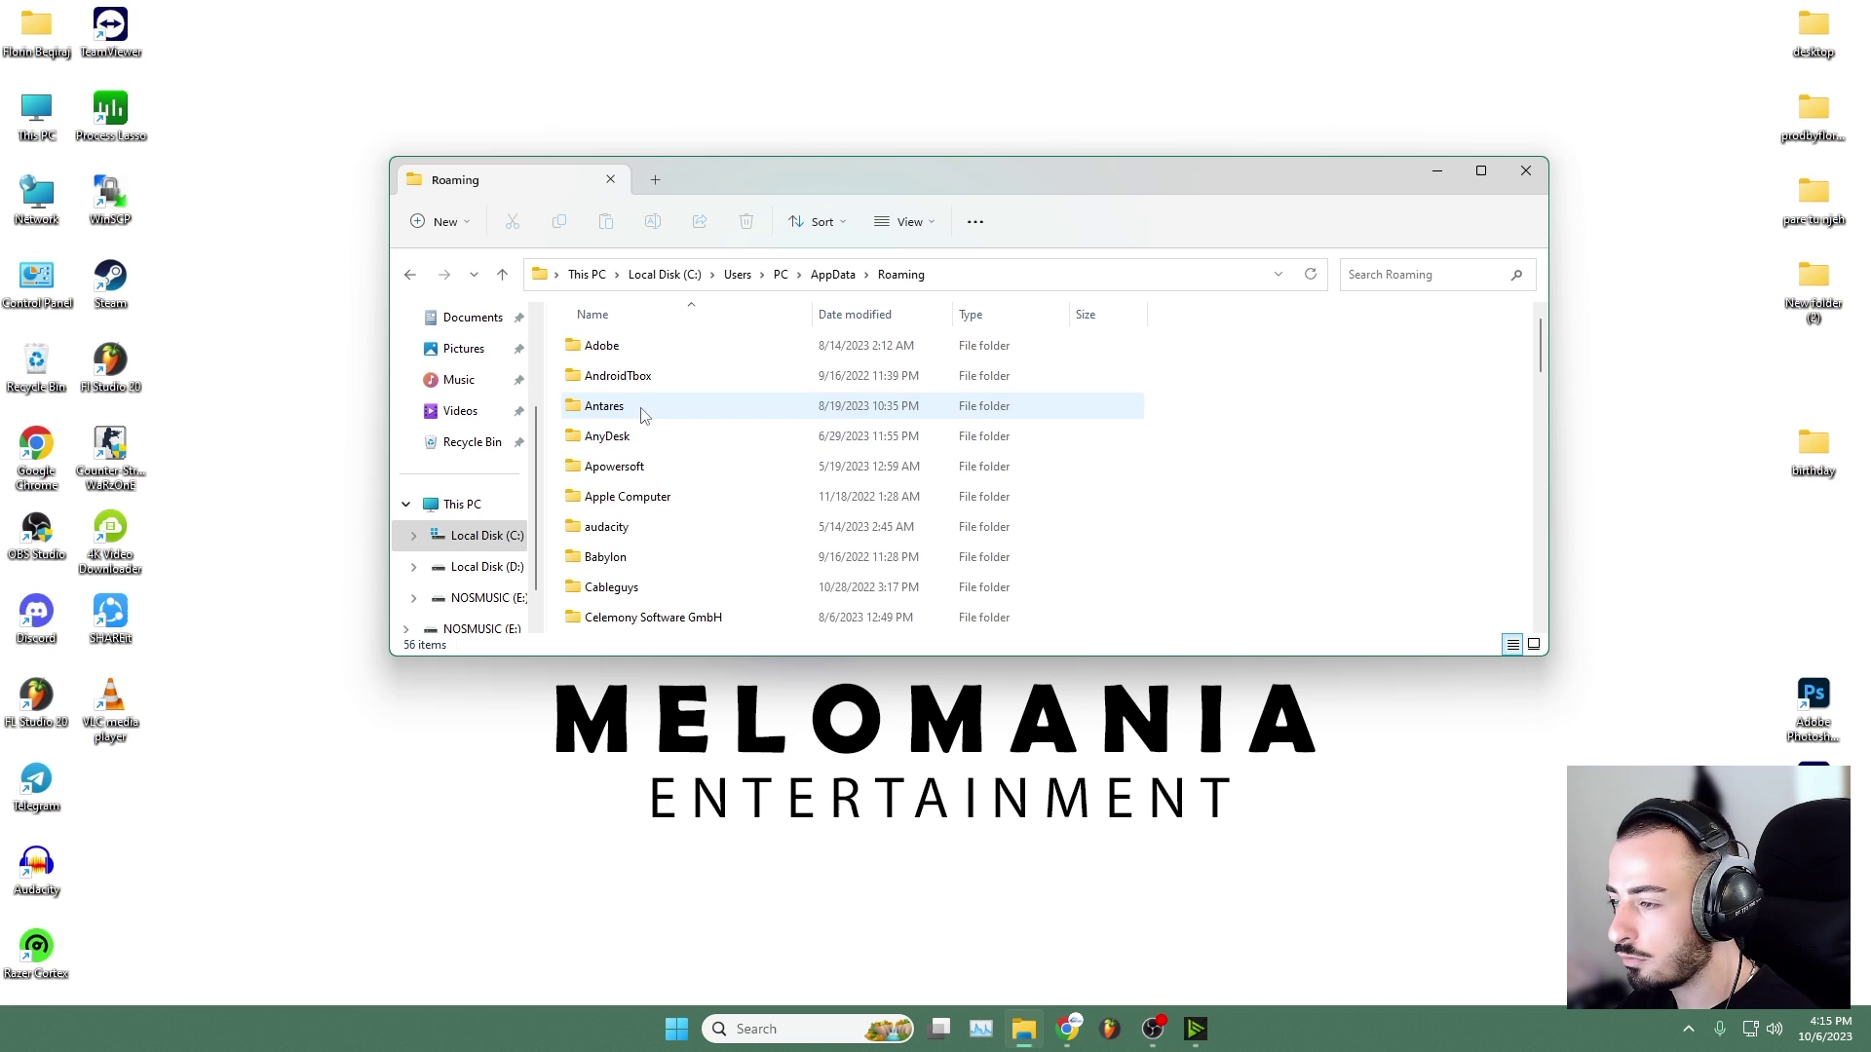
- Delete the Tencent folder from the AppData Roaming folder
key(t)
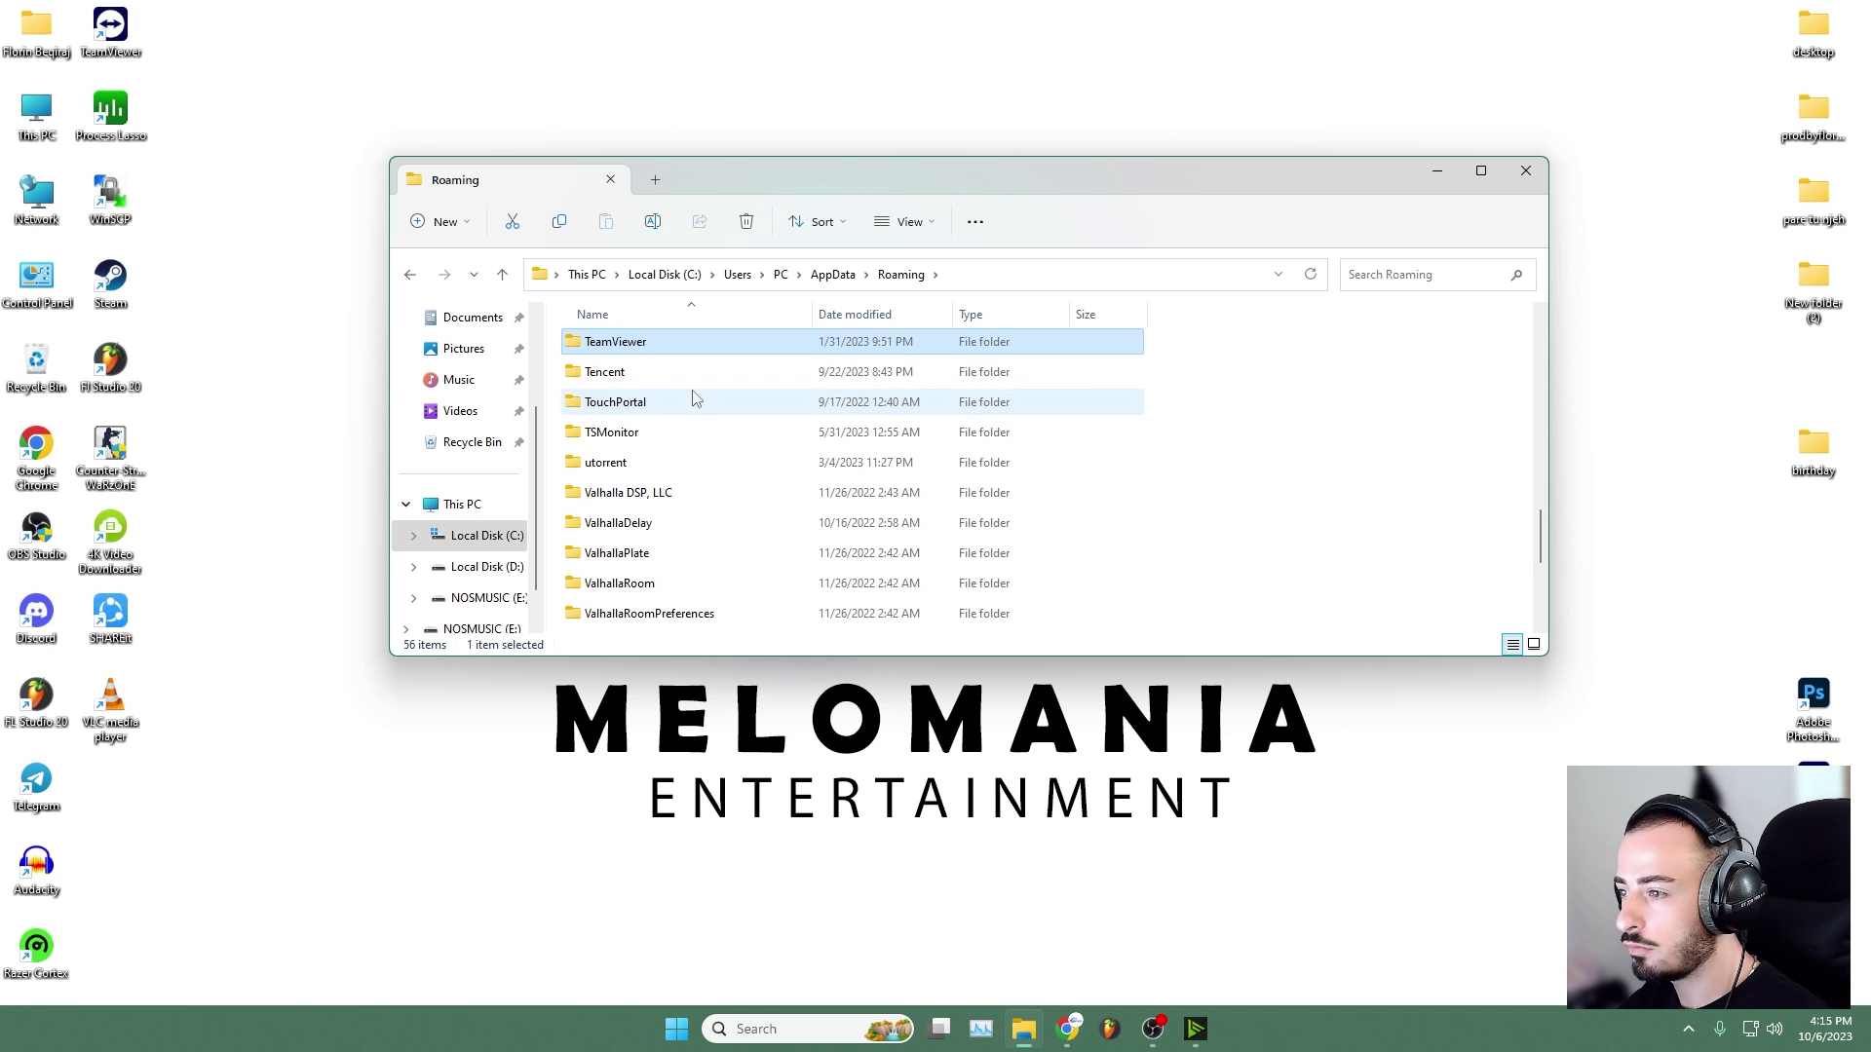
key(Down)
key(Delete)
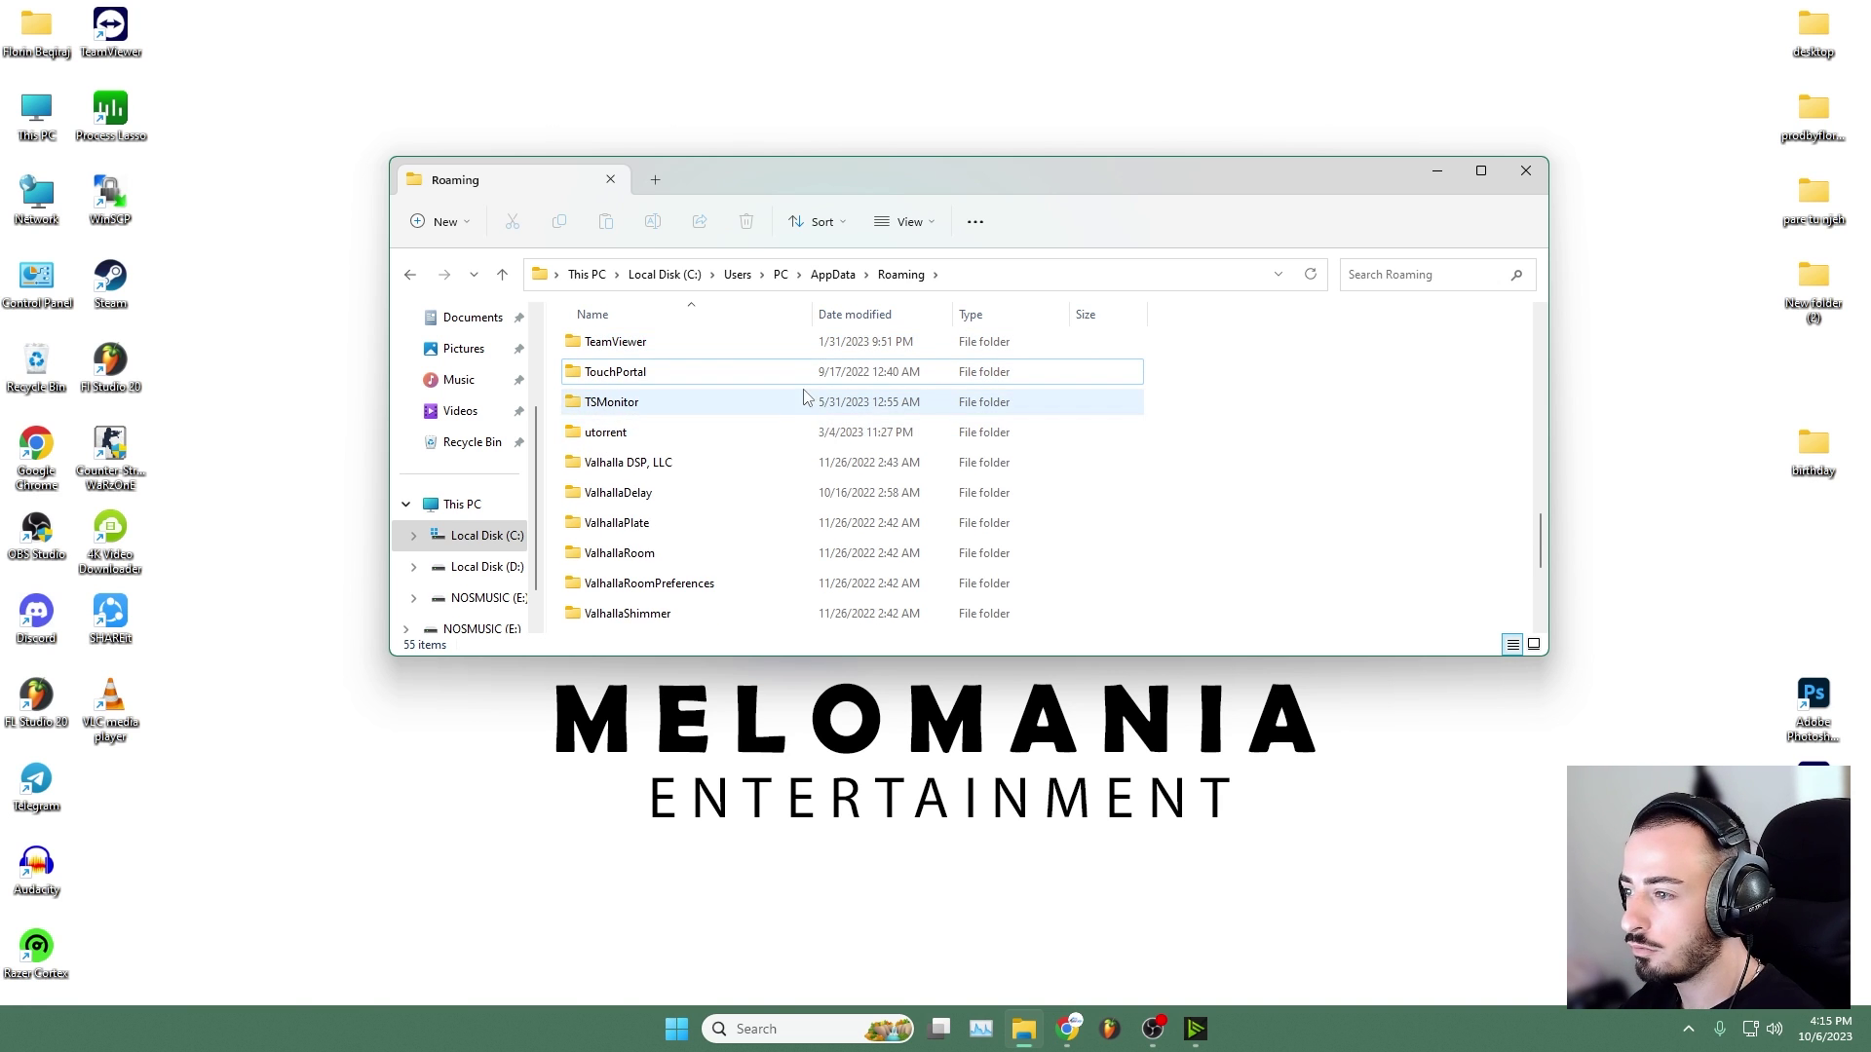
- Check the LocalLow and Local folders in AppData for leftover Tencent folders, and close the window
key(alt+Up)
double_click(718, 378)
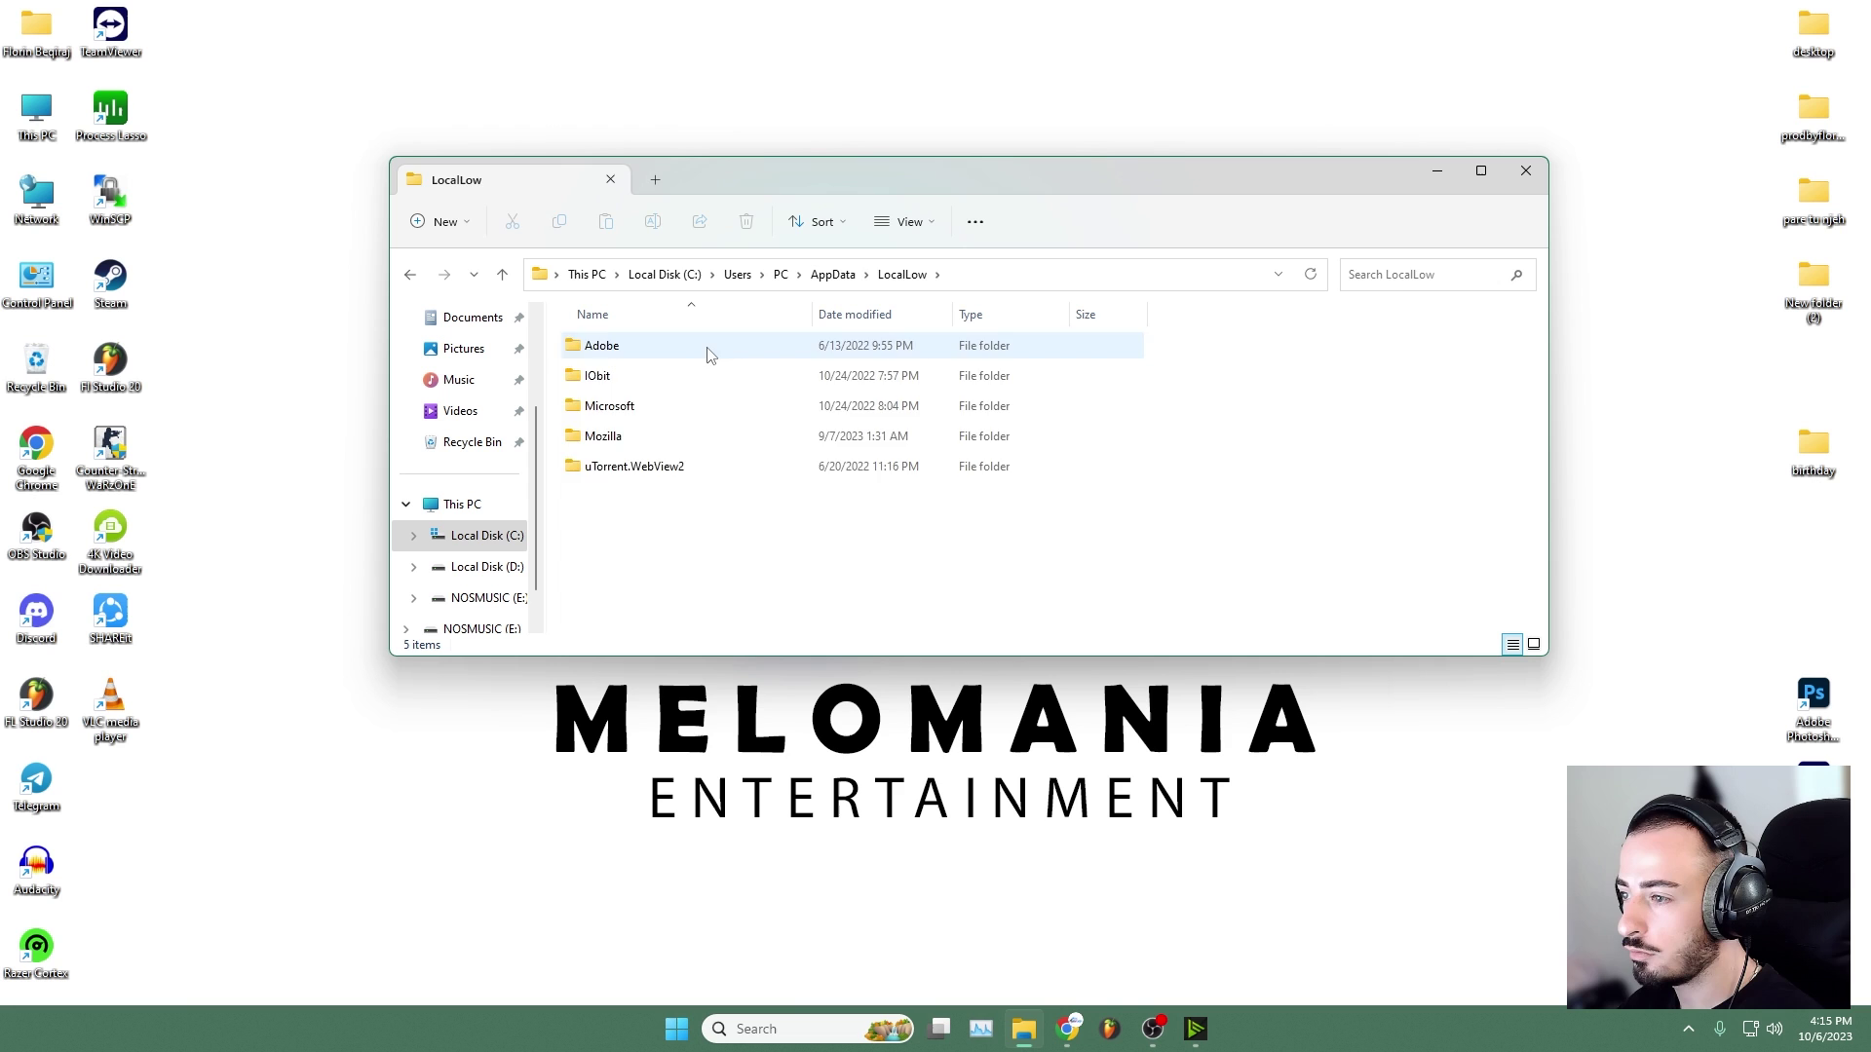
key(alt+Up)
double_click(705, 346)
scroll(891, 390, down, 20)
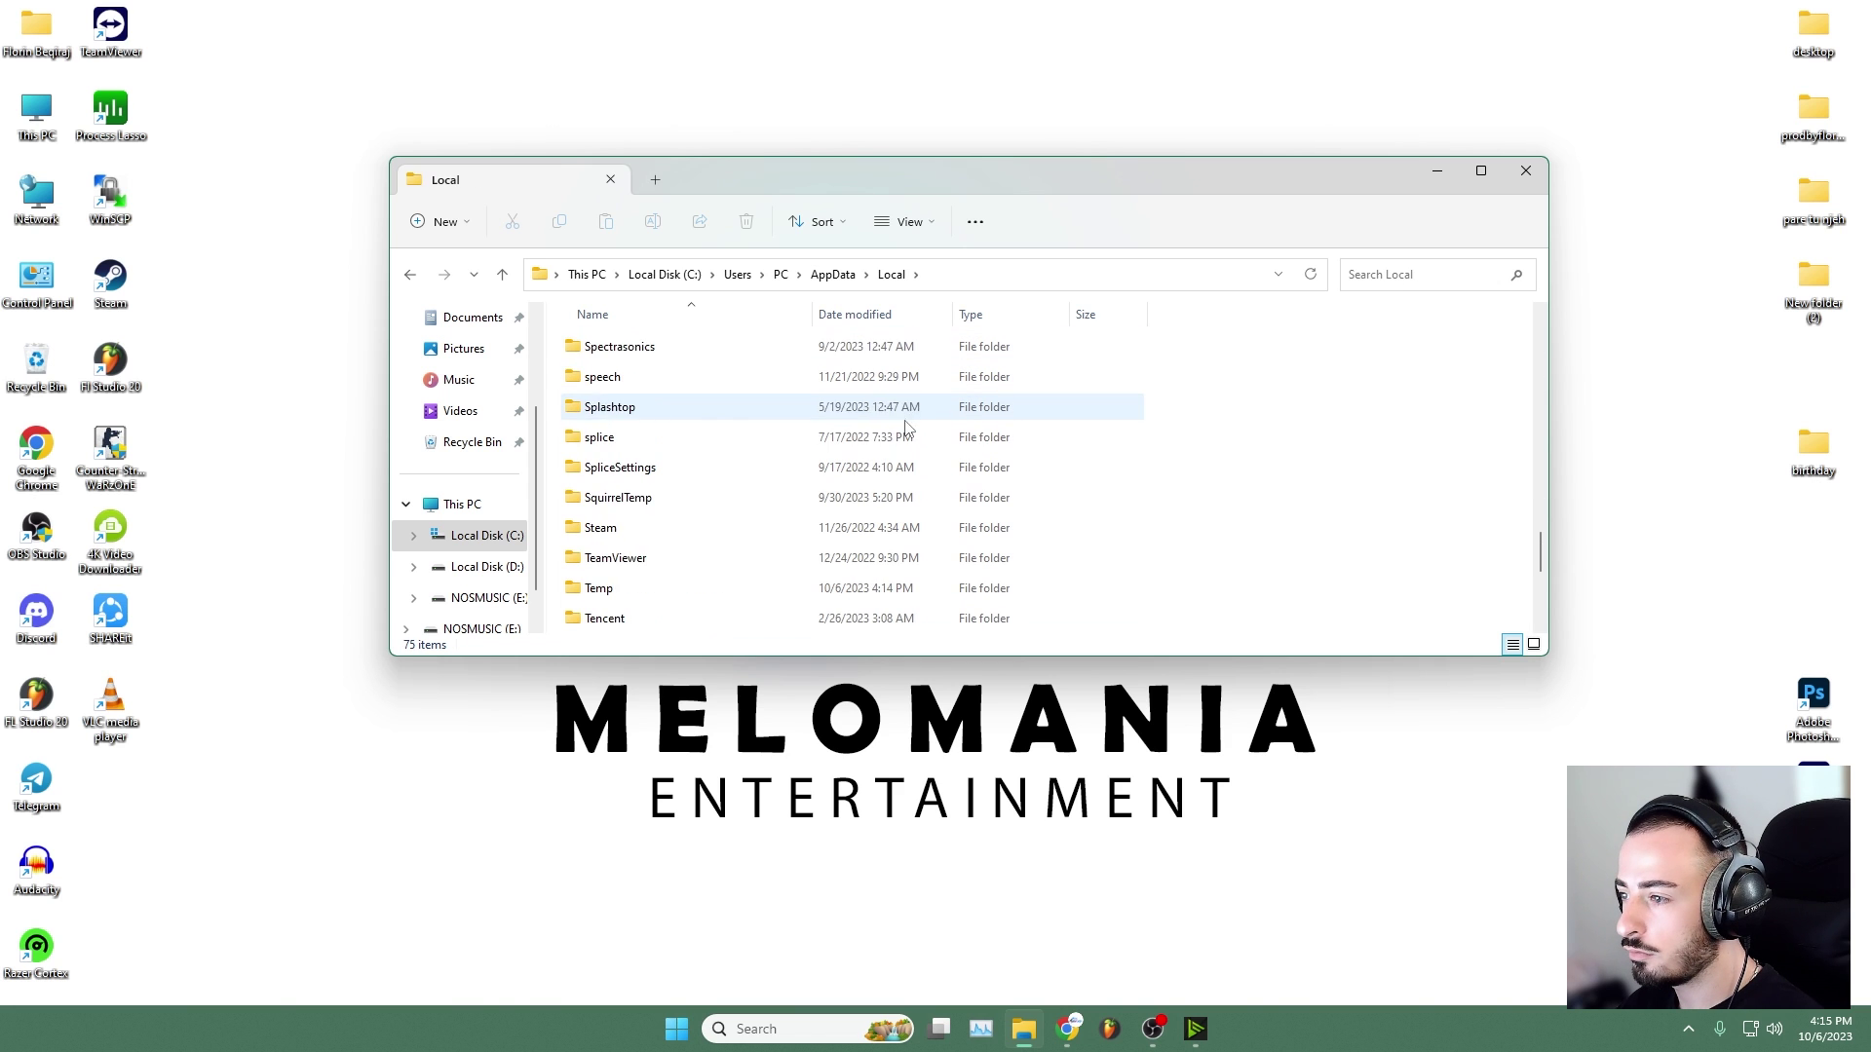
scroll(906, 429, down, 10)
click(1526, 170)
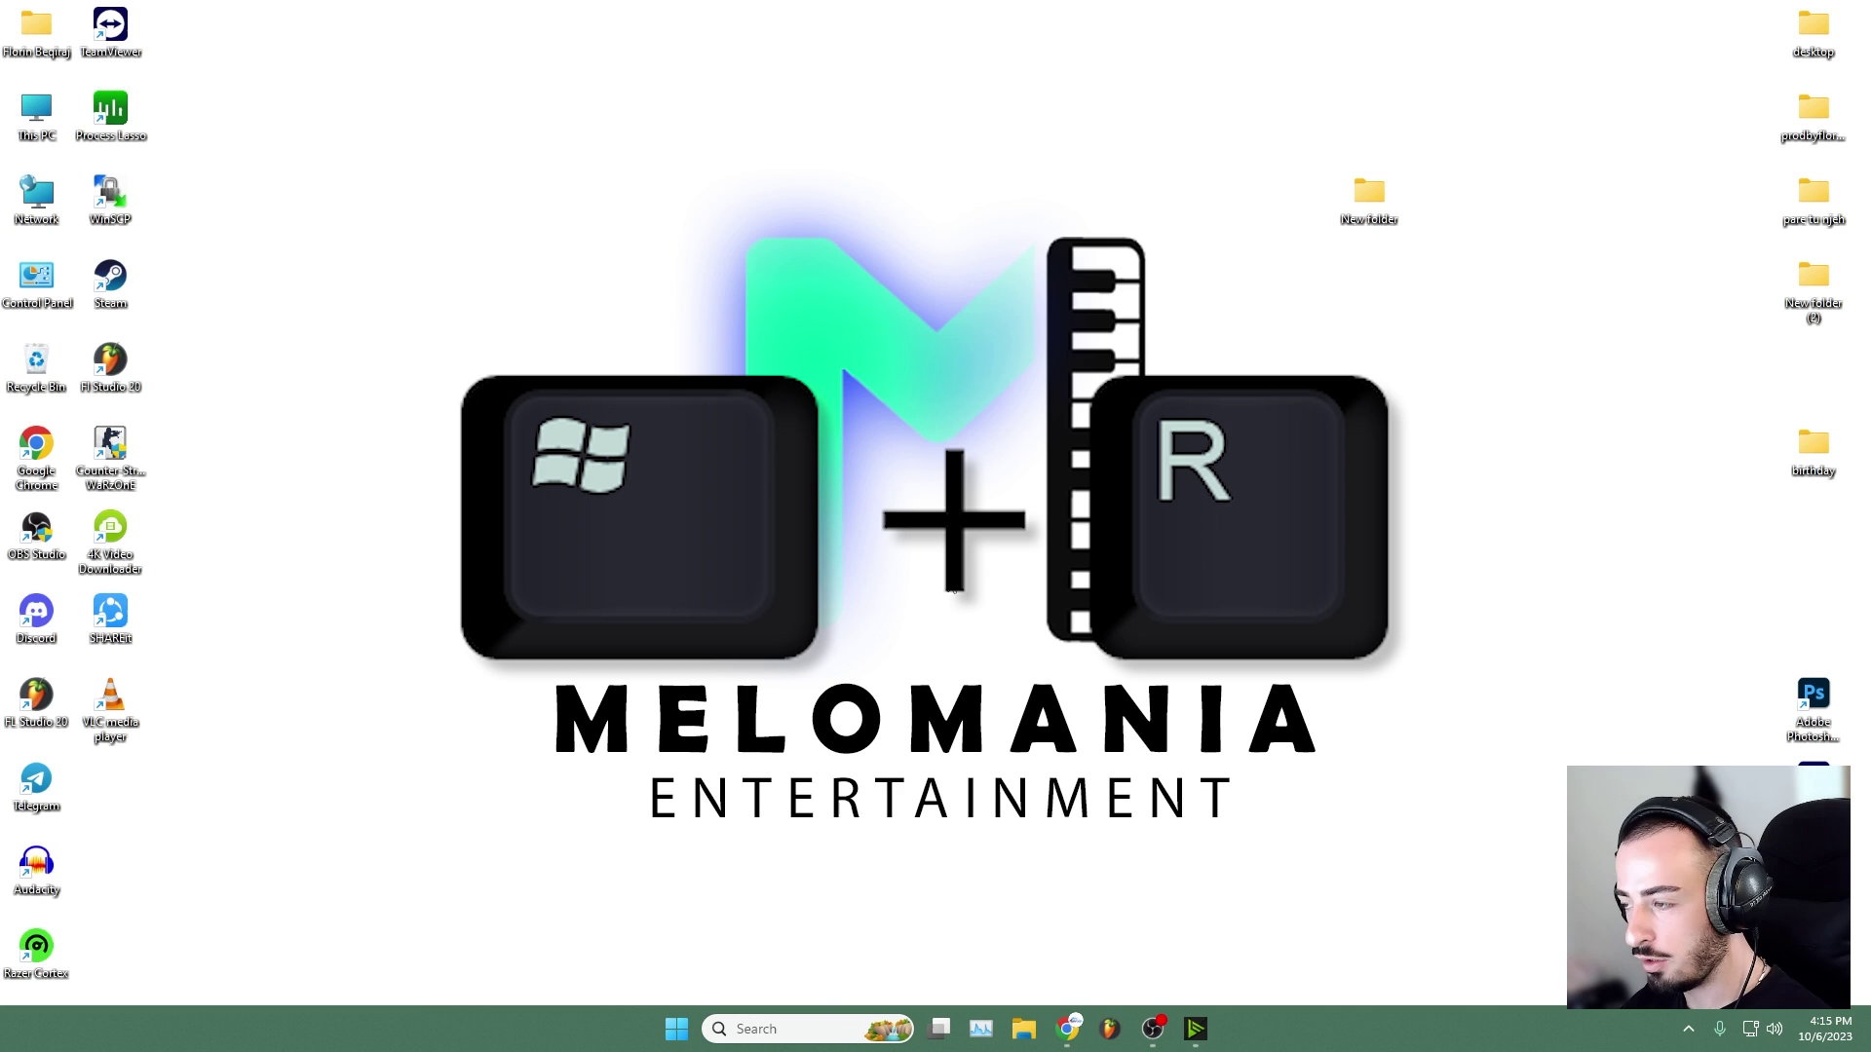
- Open the user's temporary files folder with %temp% and delete all its contents, skipping every file in use
key(super+r)
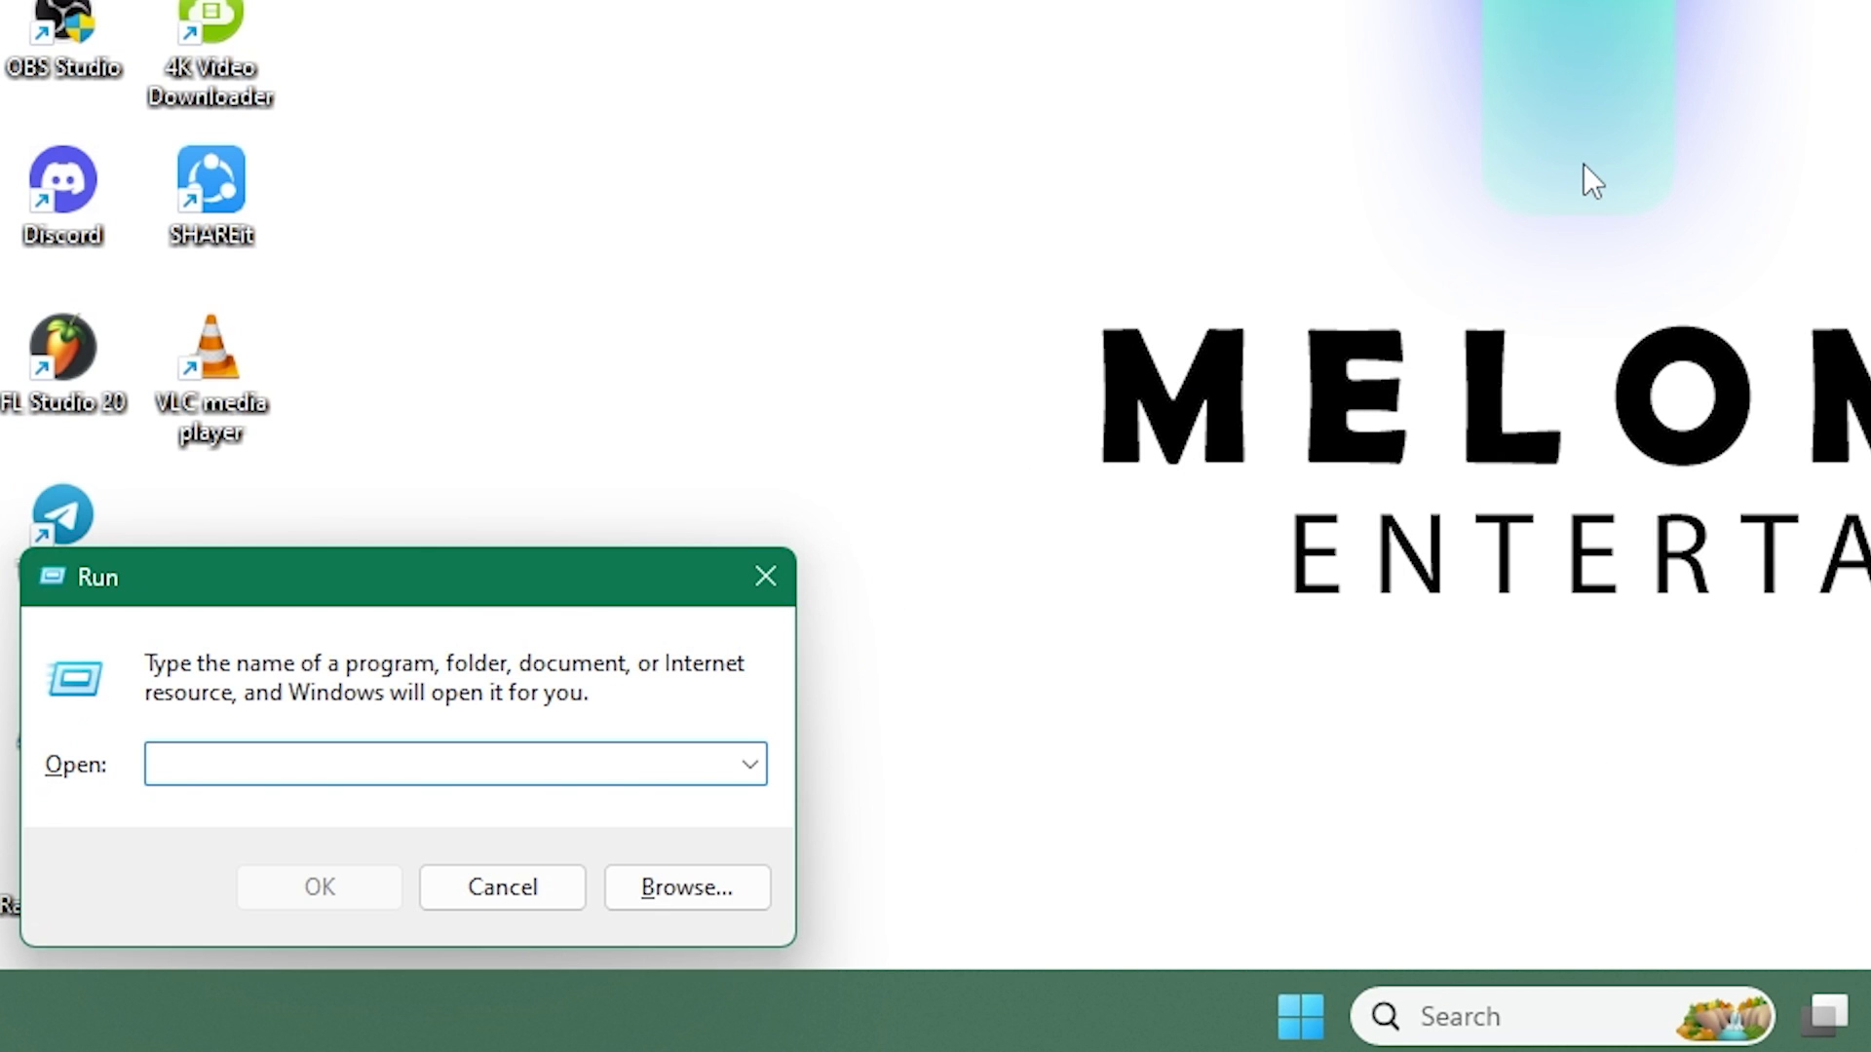
text(%temp%)
key(Return)
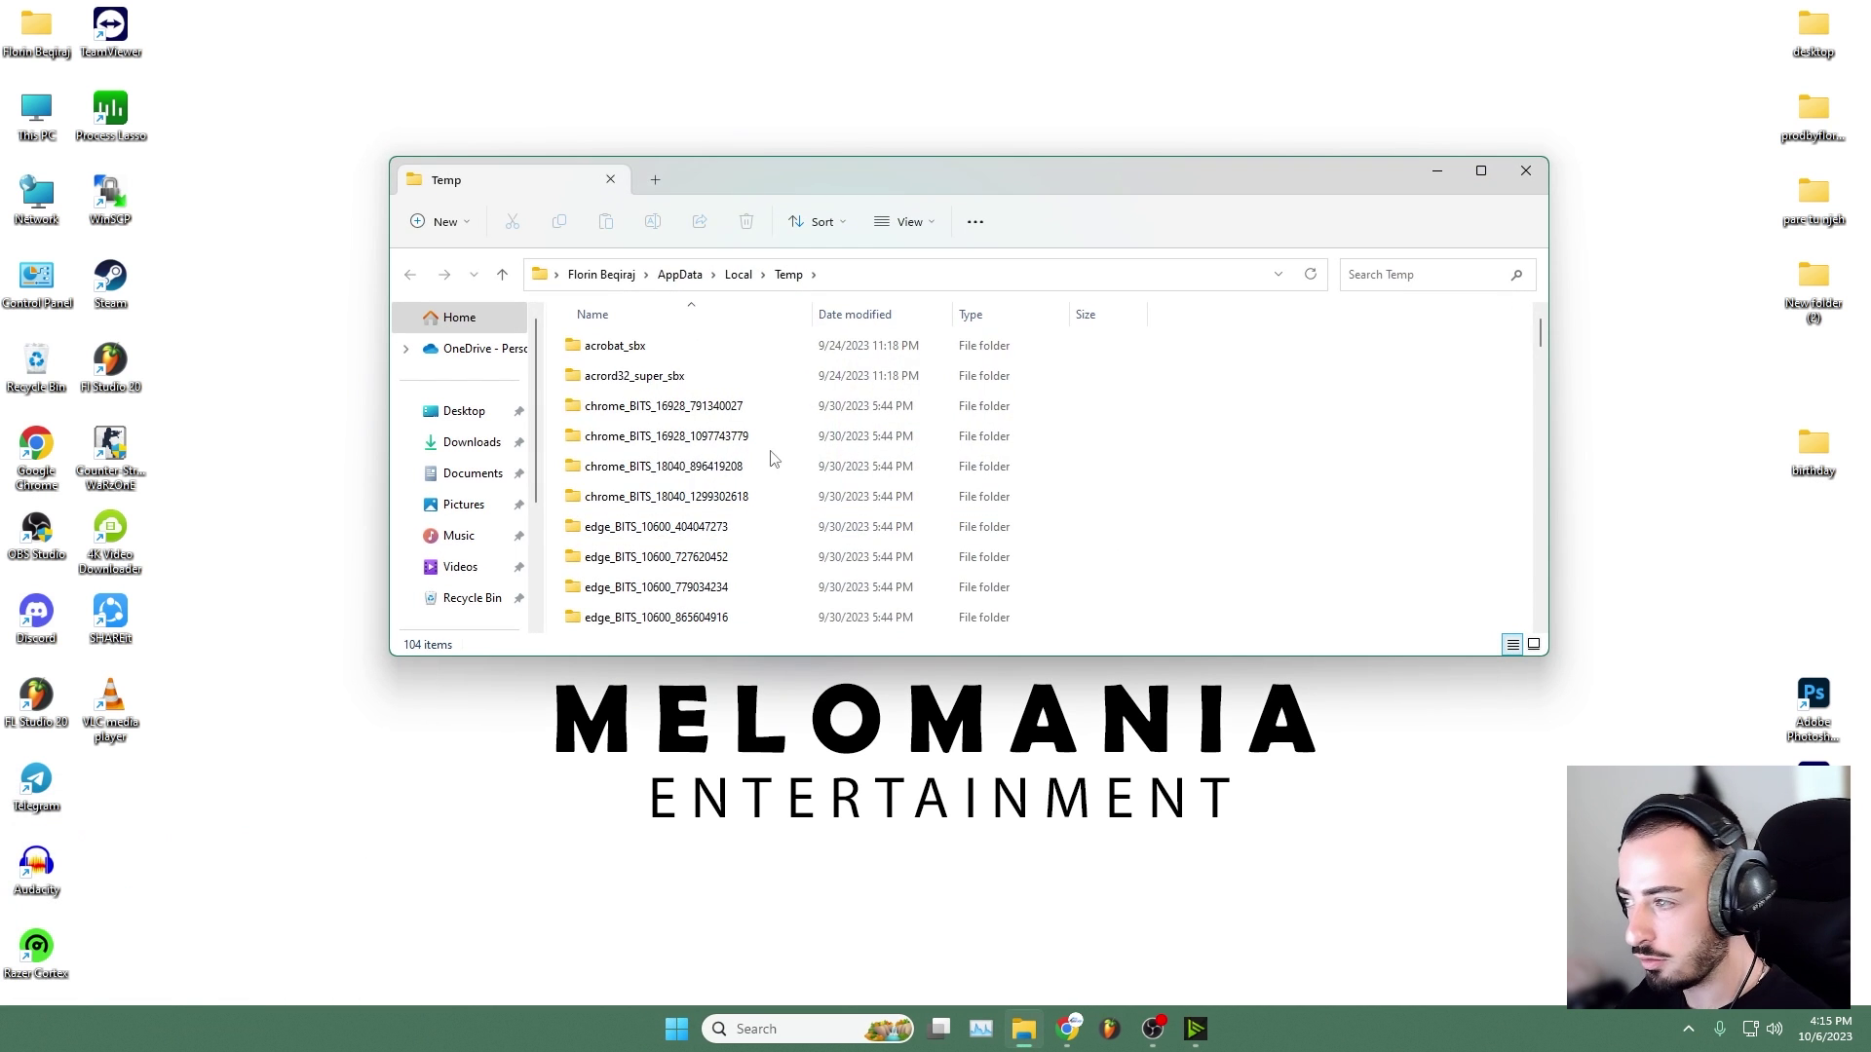
key(ctrl+a)
key(Delete)
click(844, 420)
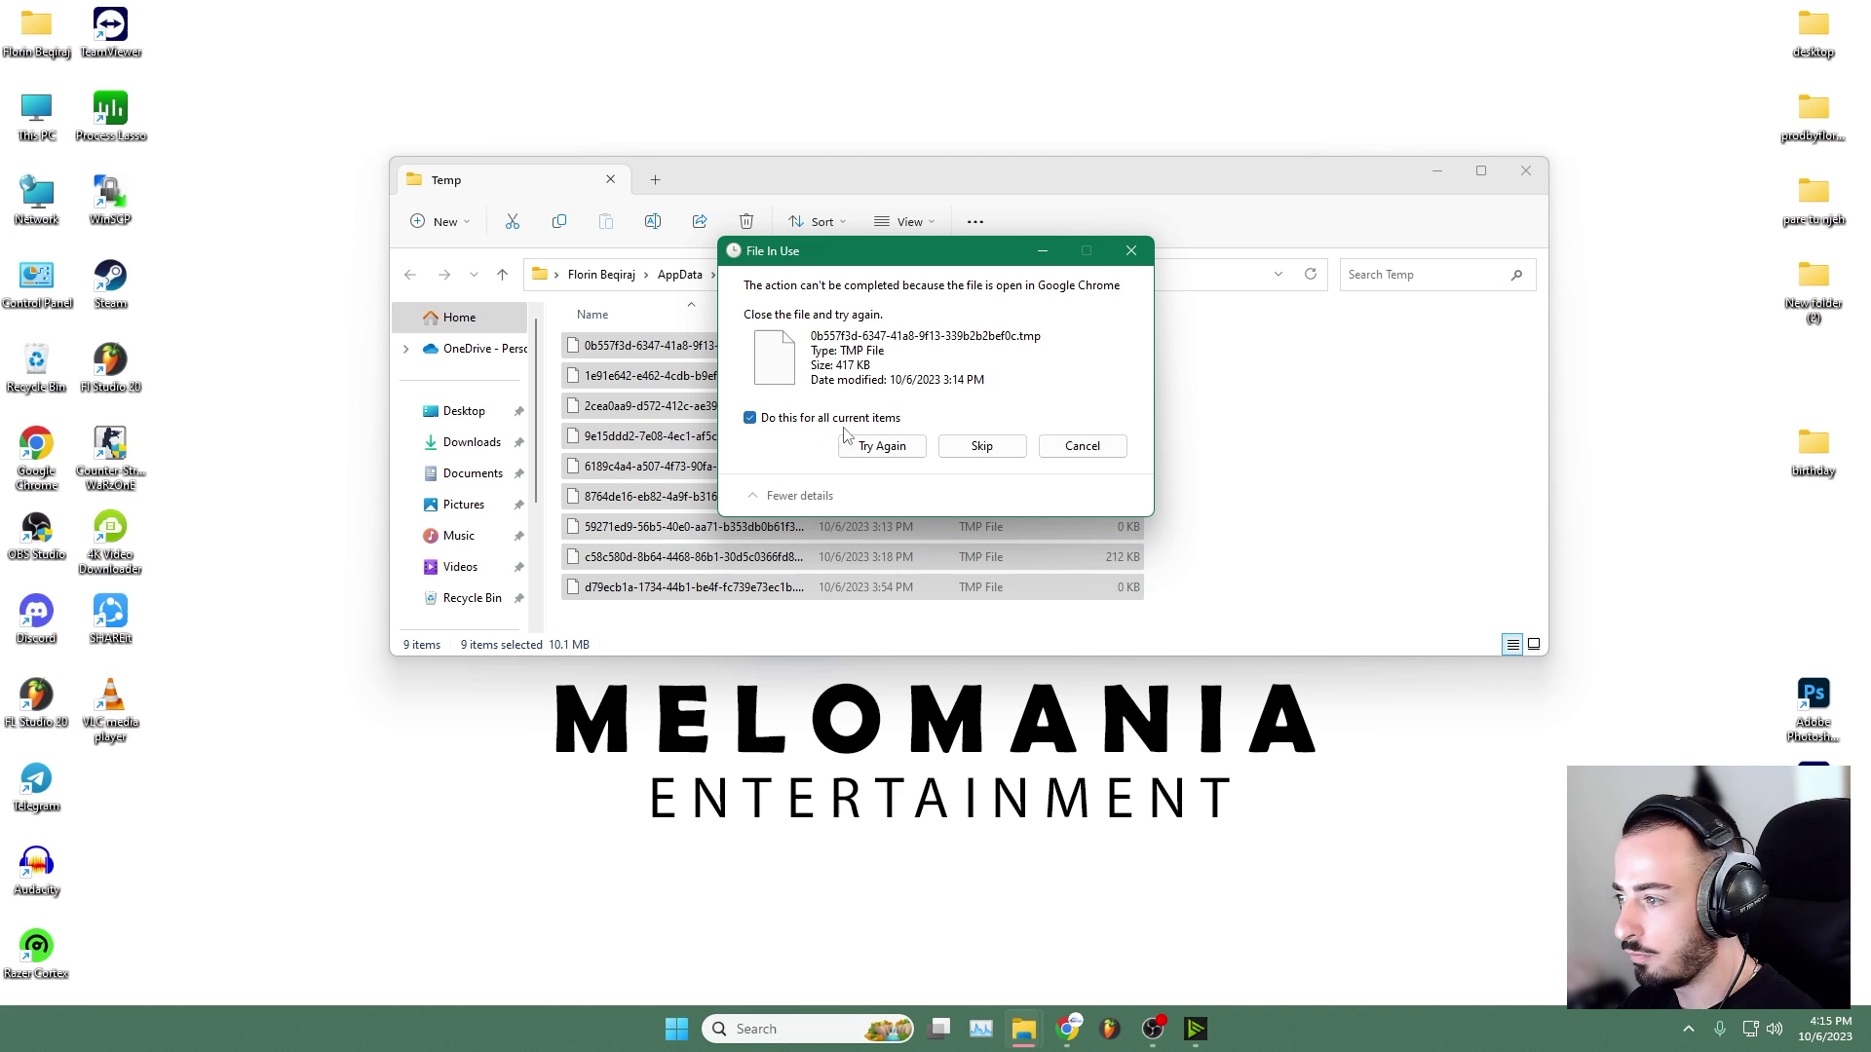
click(982, 446)
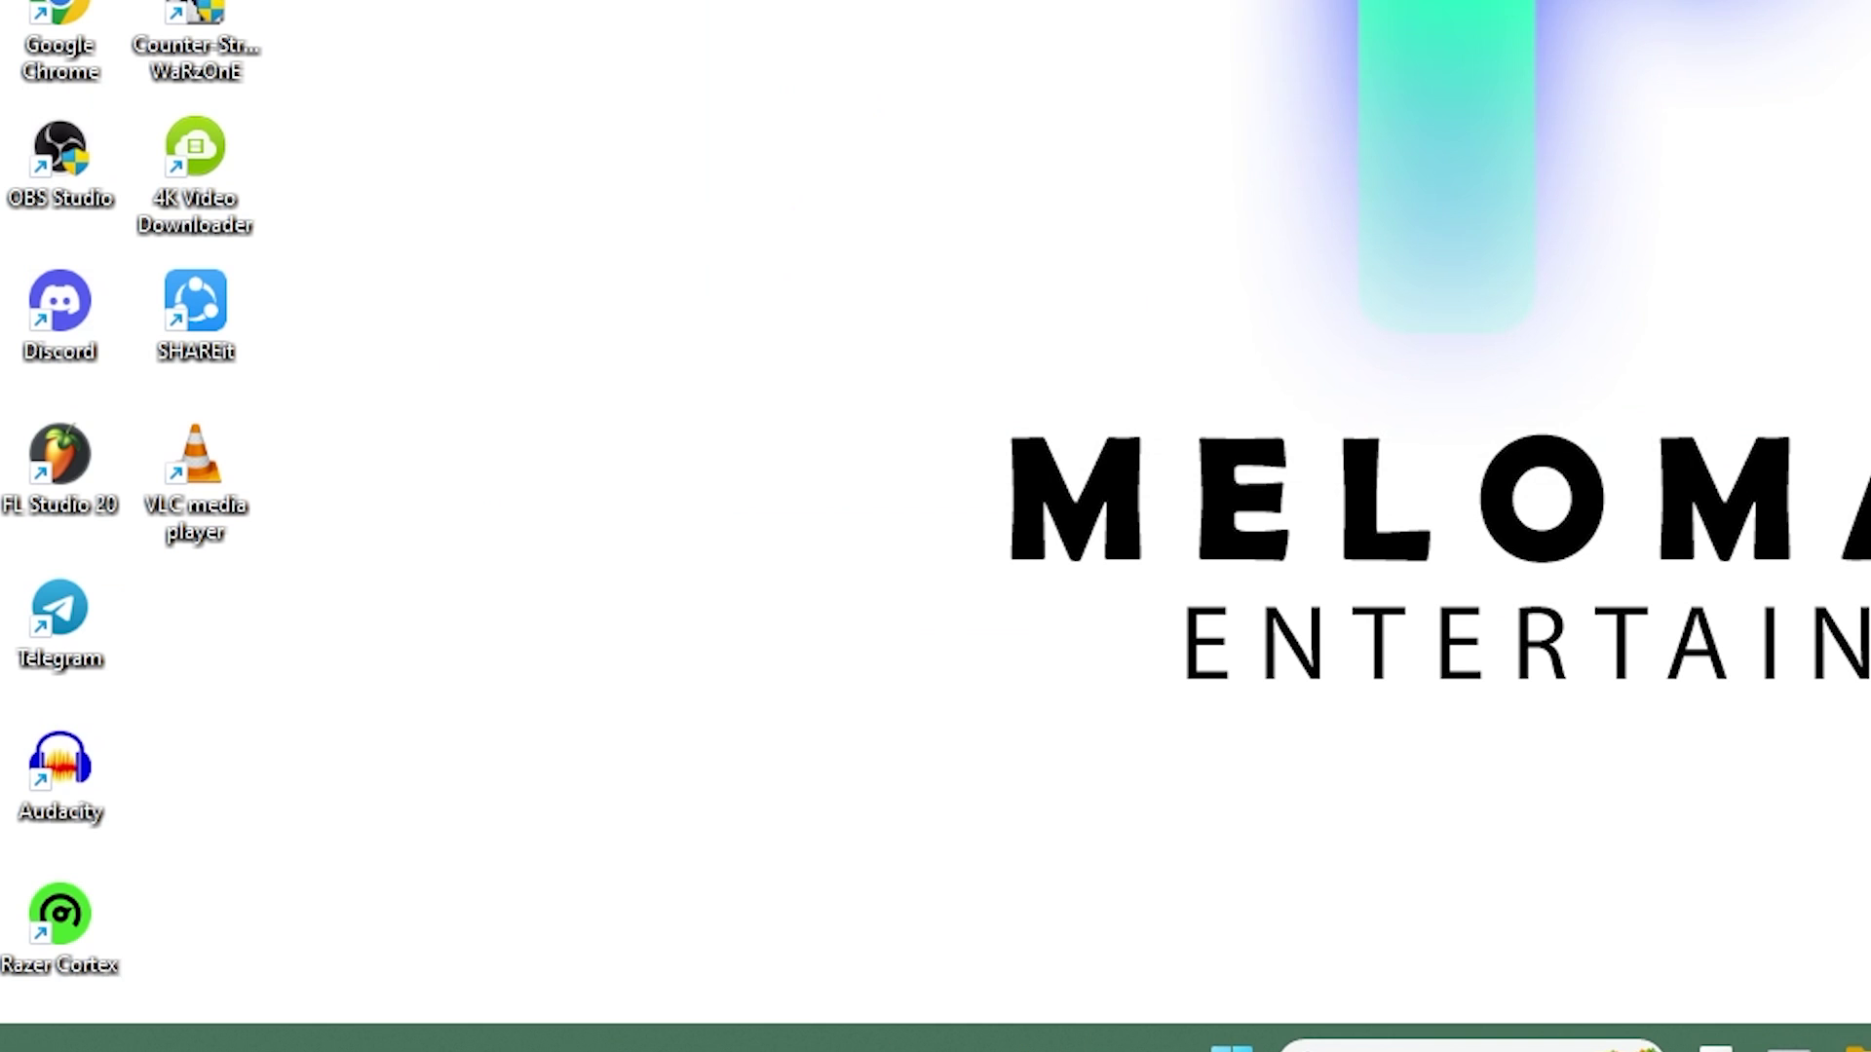
- Open the Windows Temp folder by running temp, delete all its contents while skipping files in use, and close it
key(super+r)
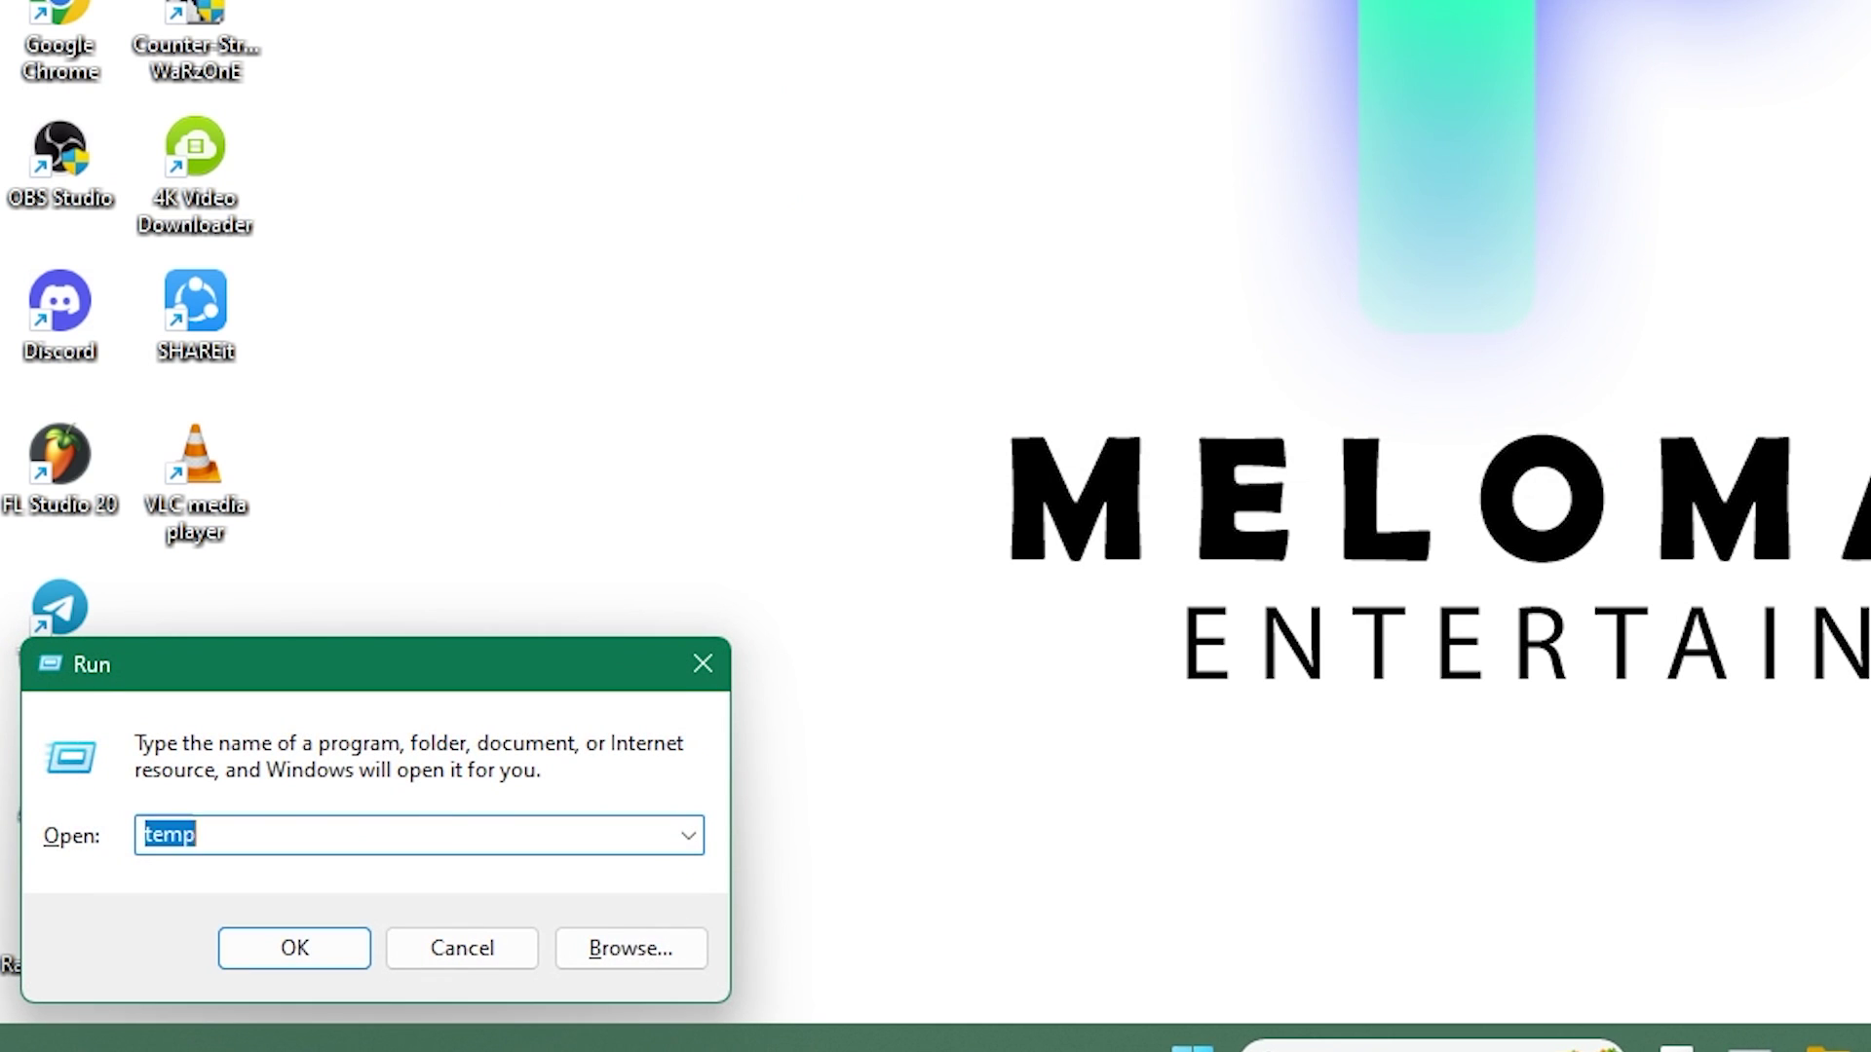
key(Return)
key(ctrl+a)
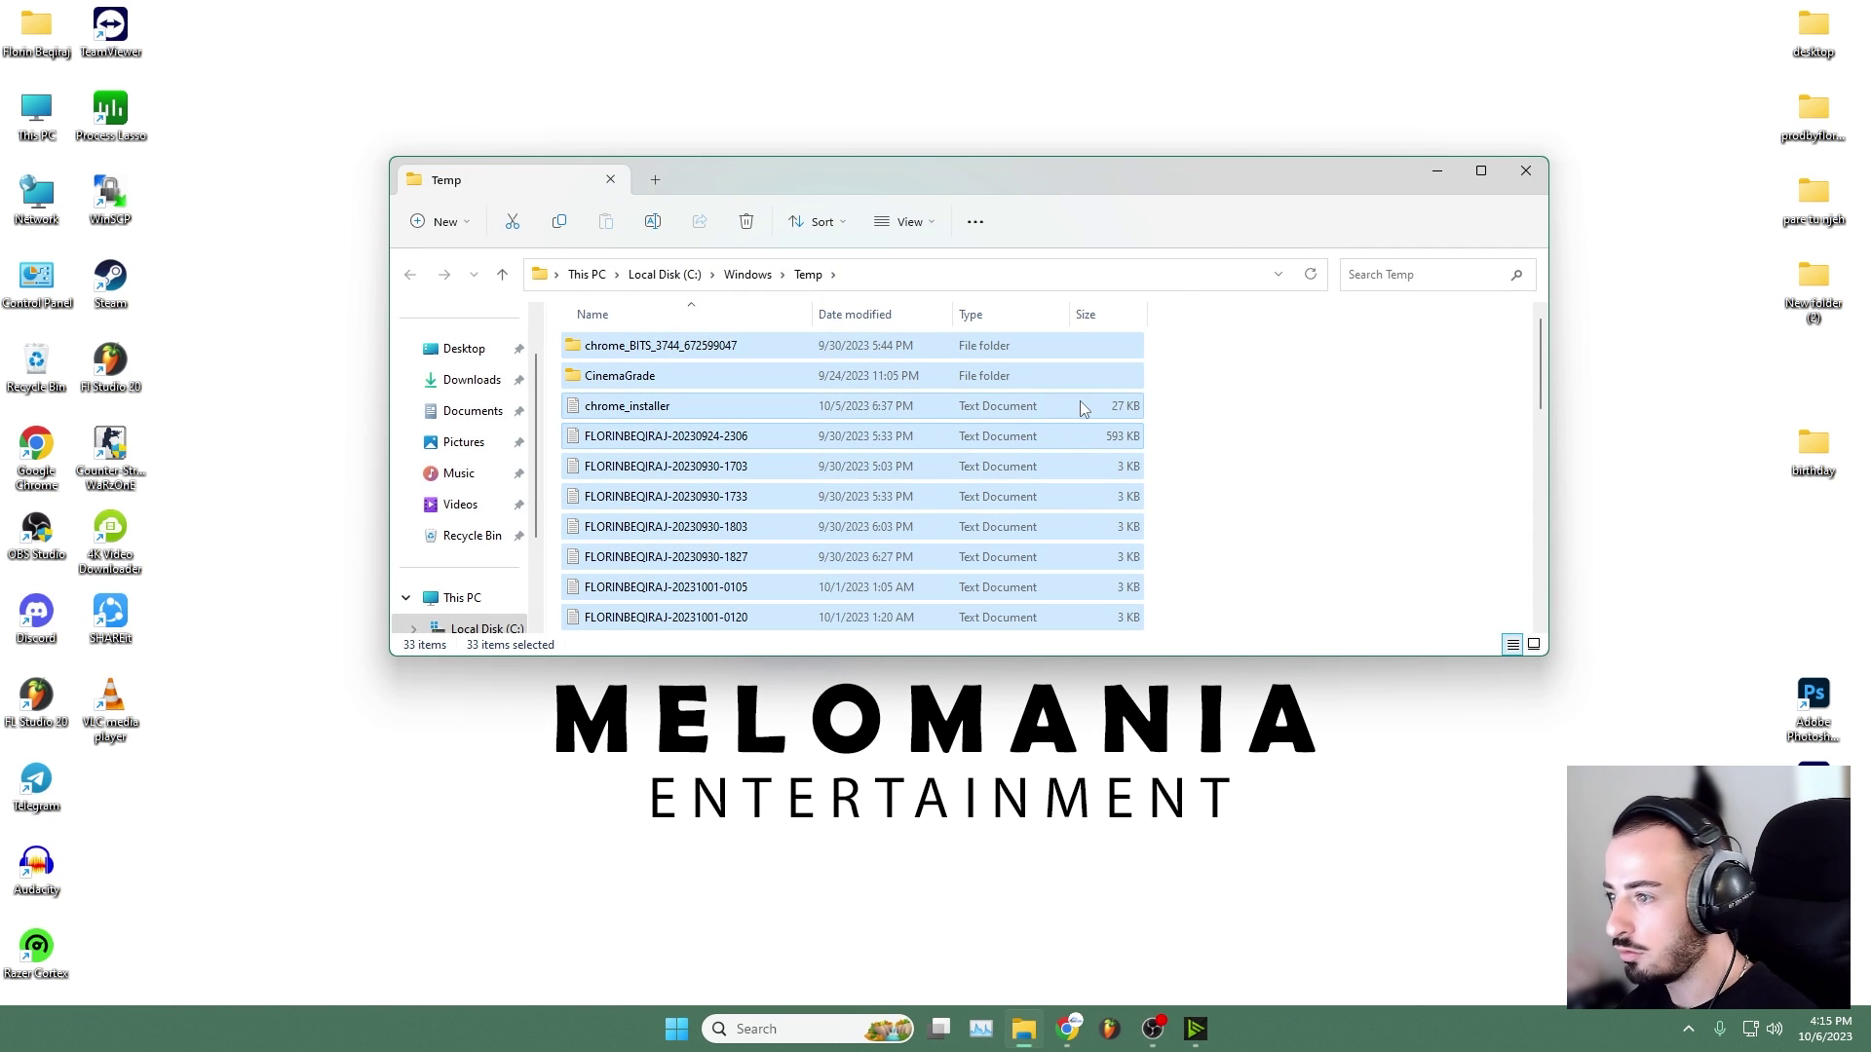
key(Delete)
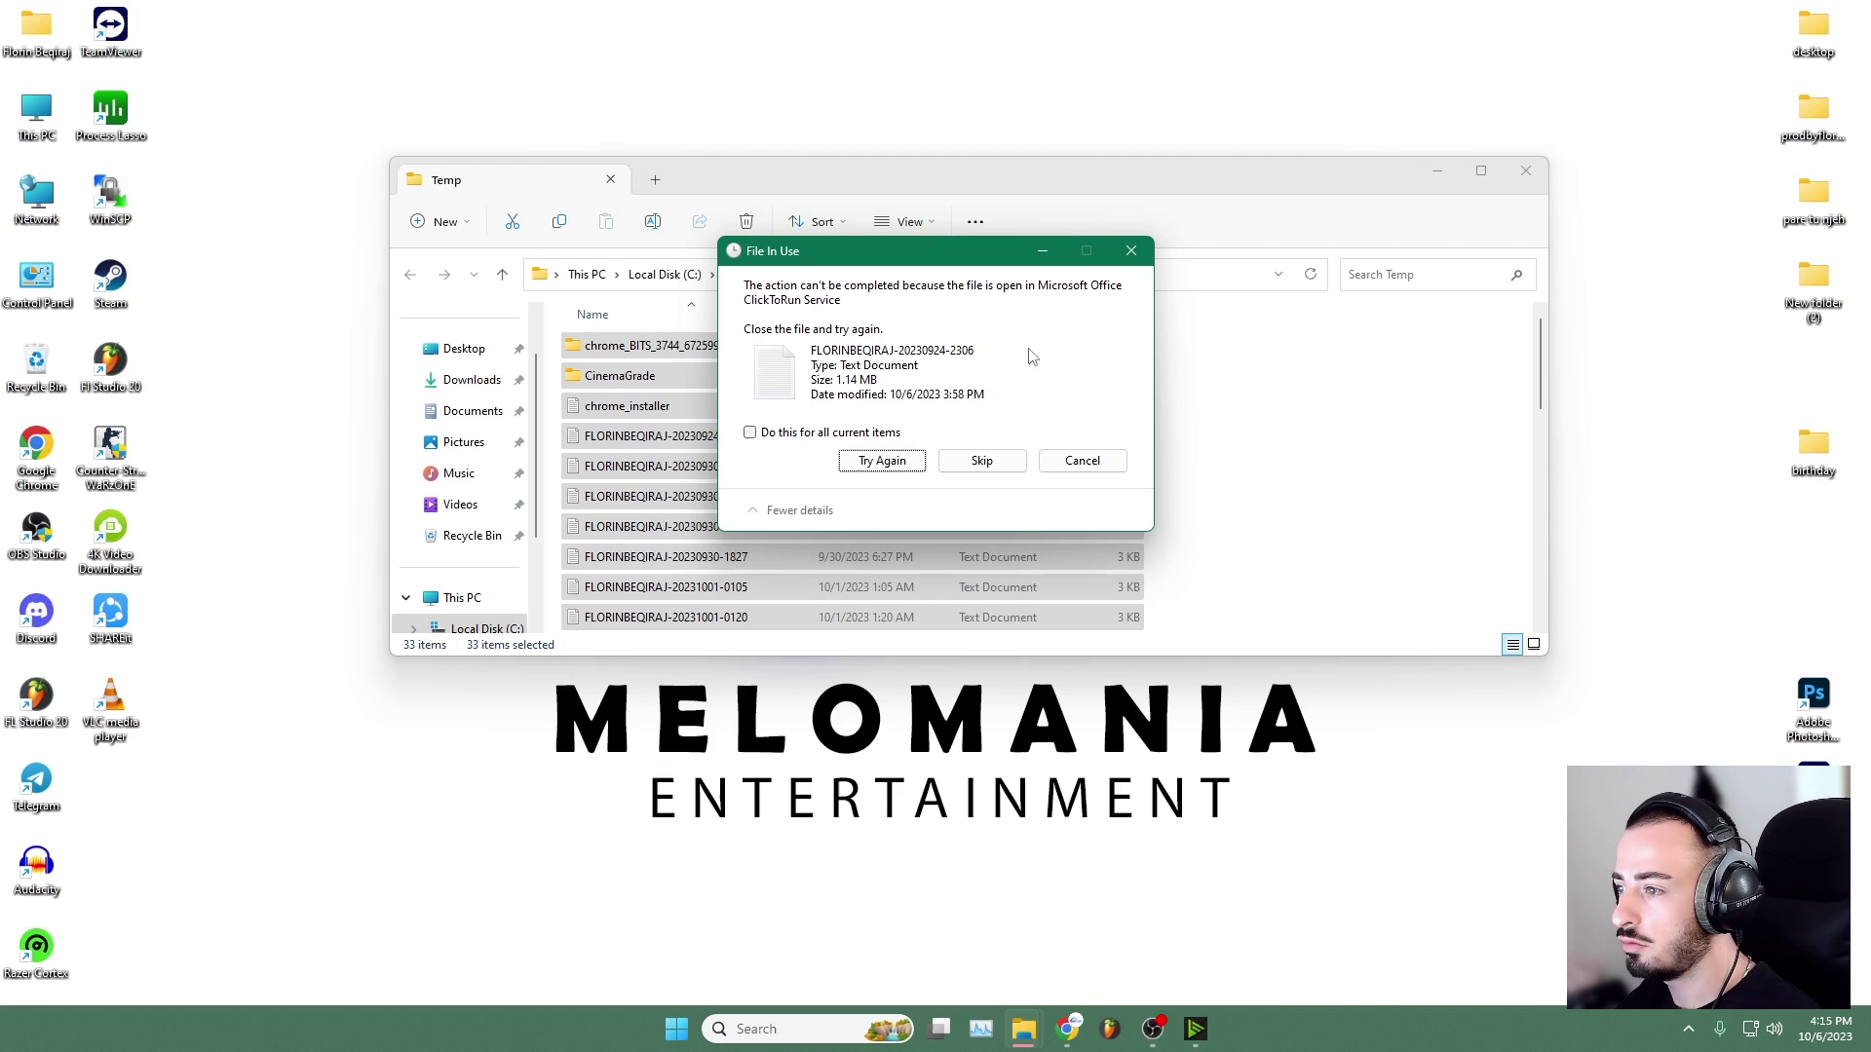
click(982, 463)
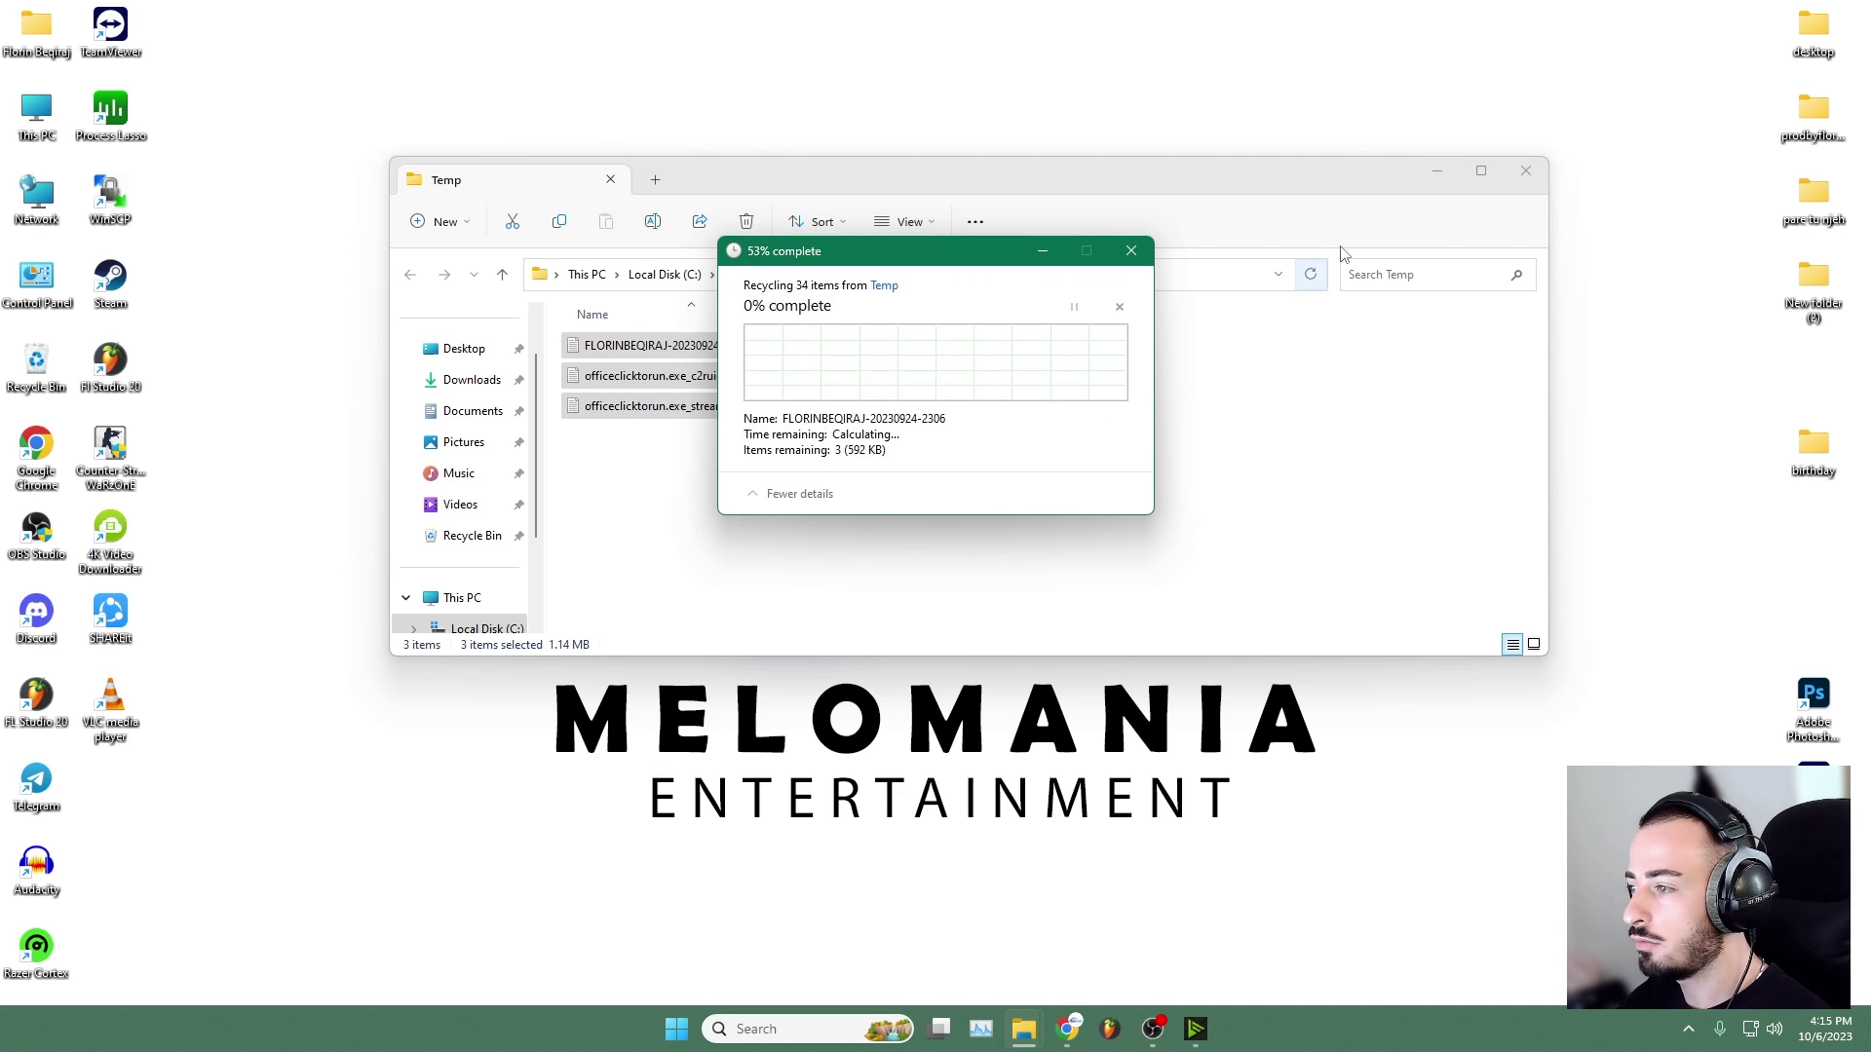
click(1526, 171)
- Open the Recent folder by running recent, and delete all items in it
key(super+r)
text(recent)
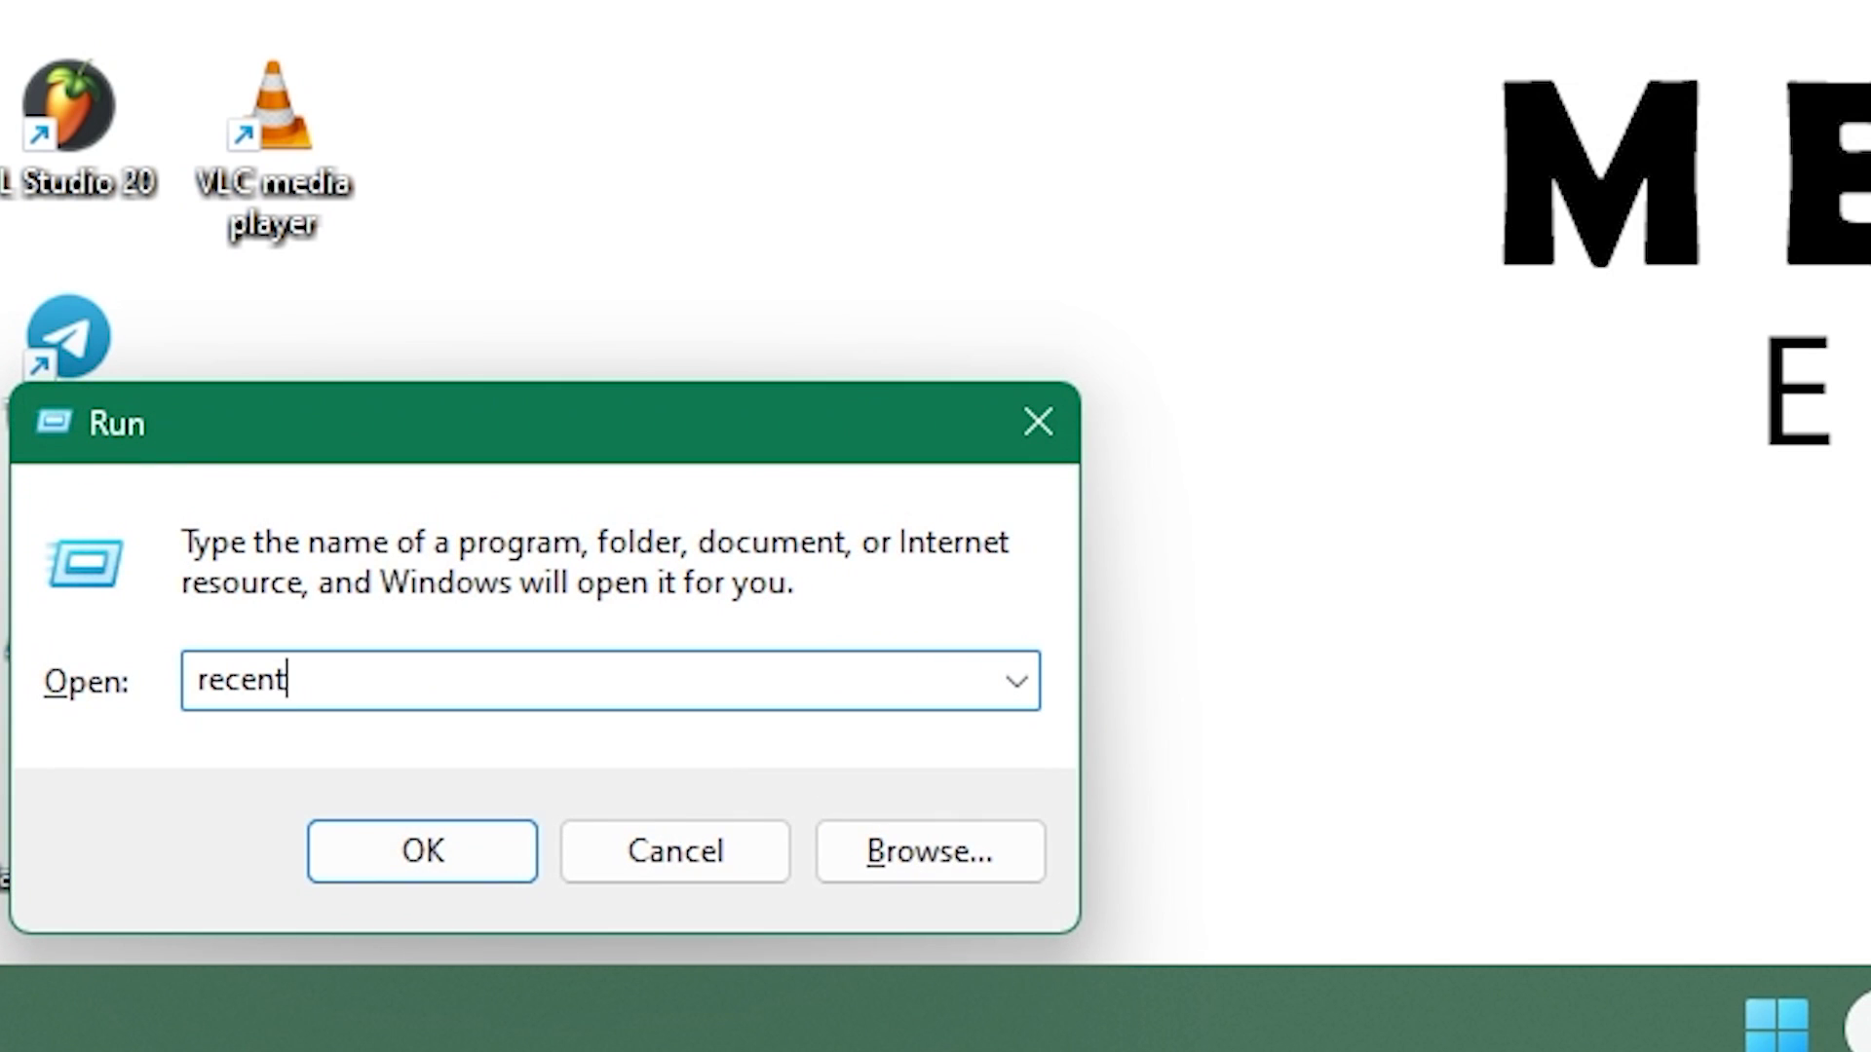
key(Return)
key(ctrl+a)
key(Delete)
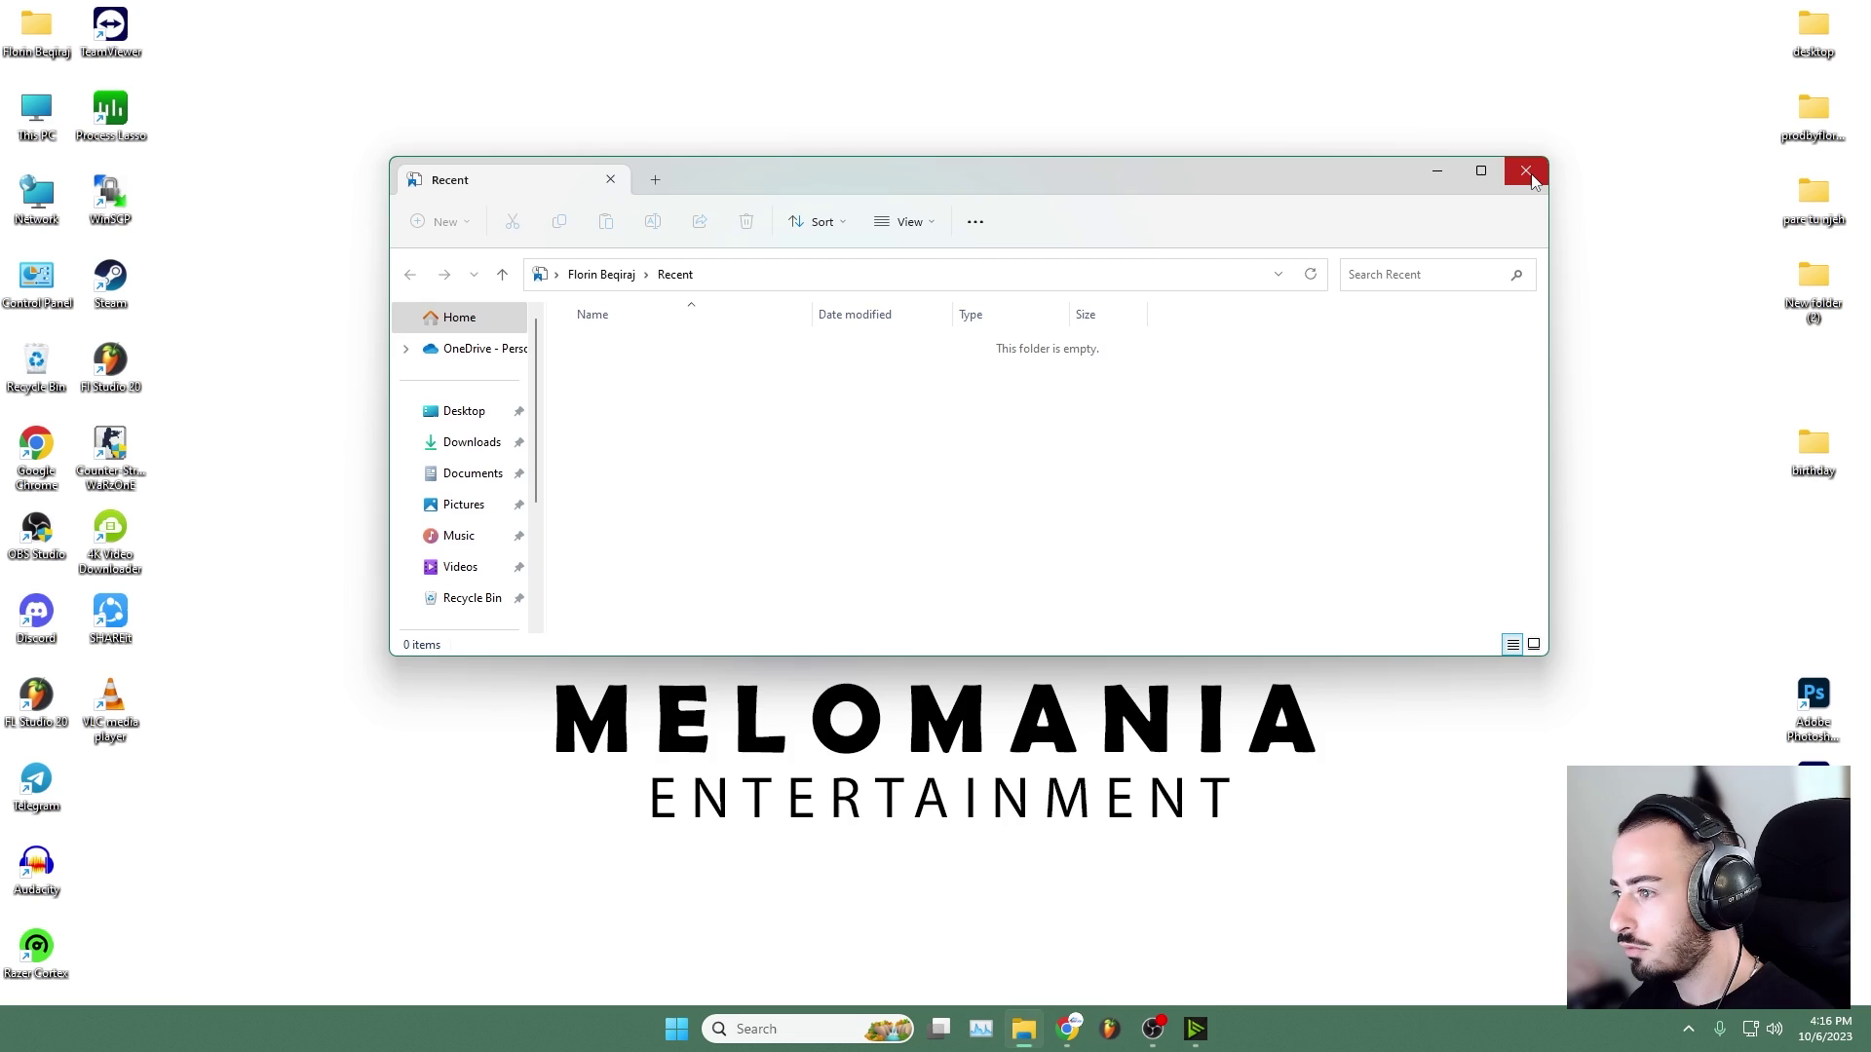
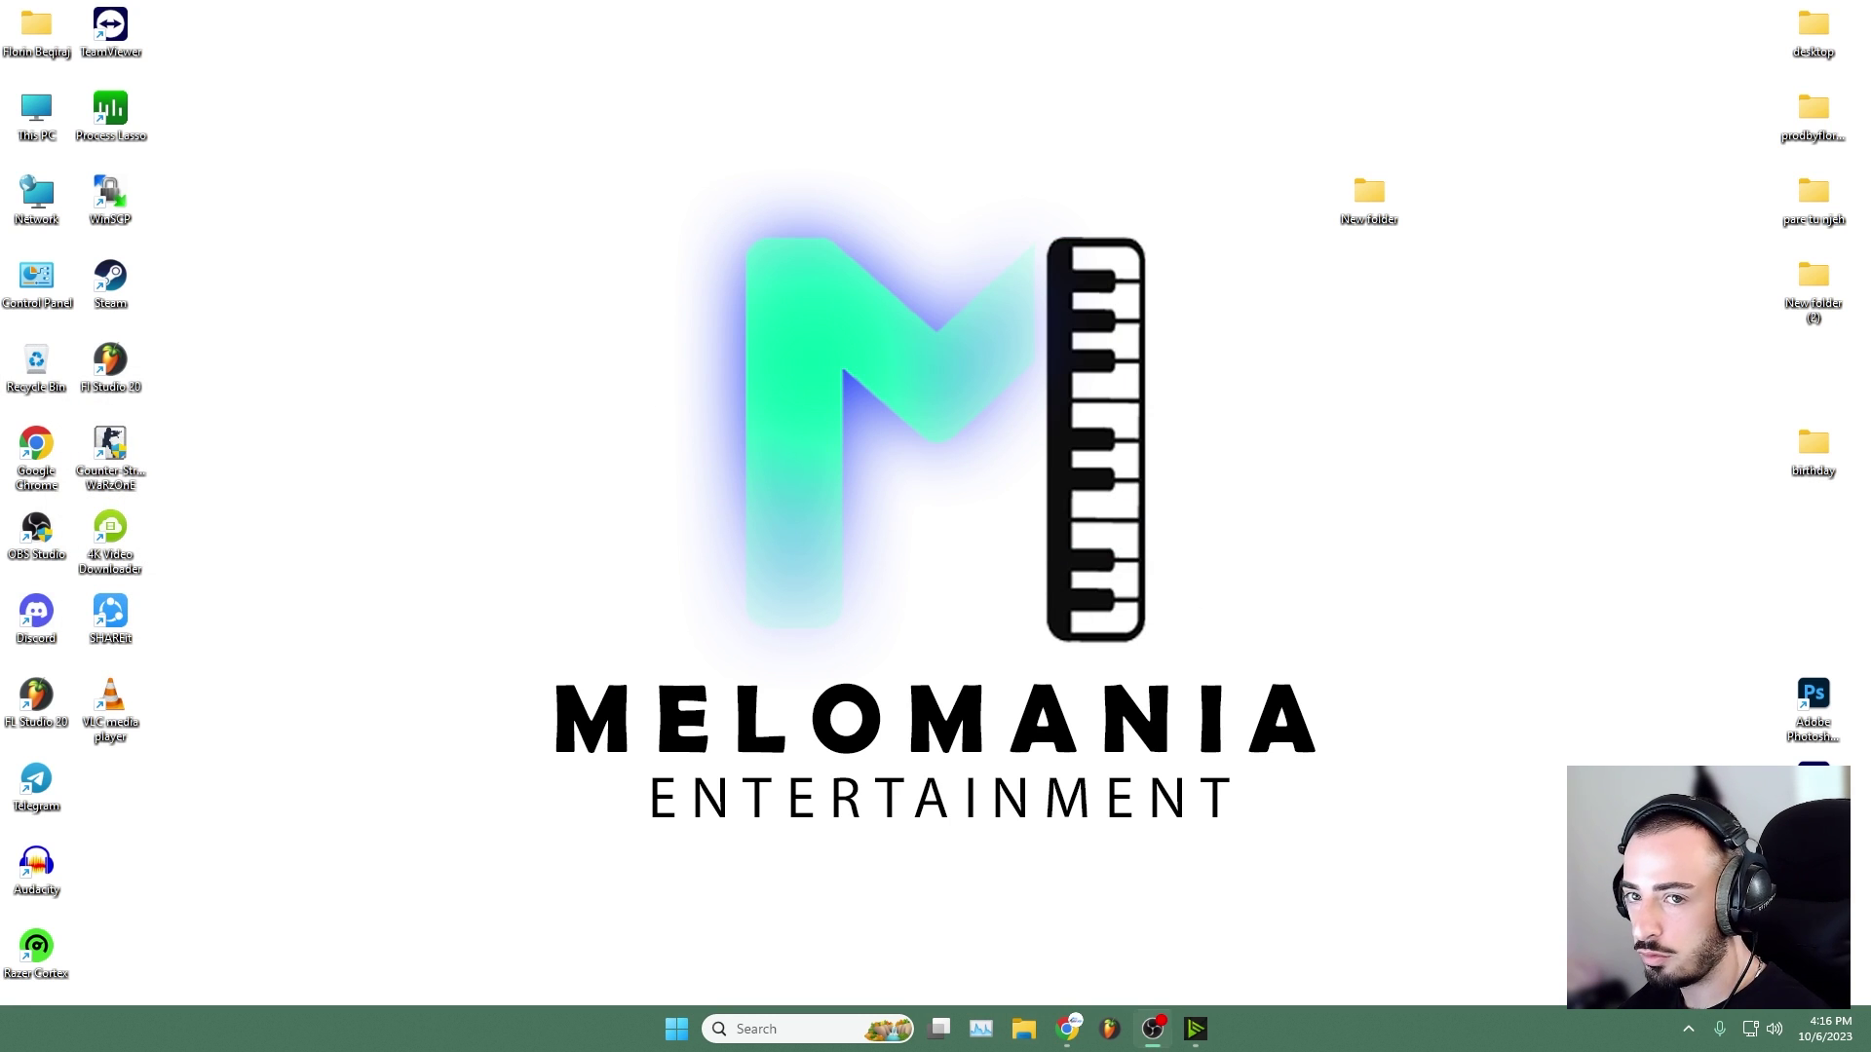
- Run the Gameloop Old Version installer from the gameloop folder on the desktop, install Gameloop and start it
drag(208, 359, 791, 355)
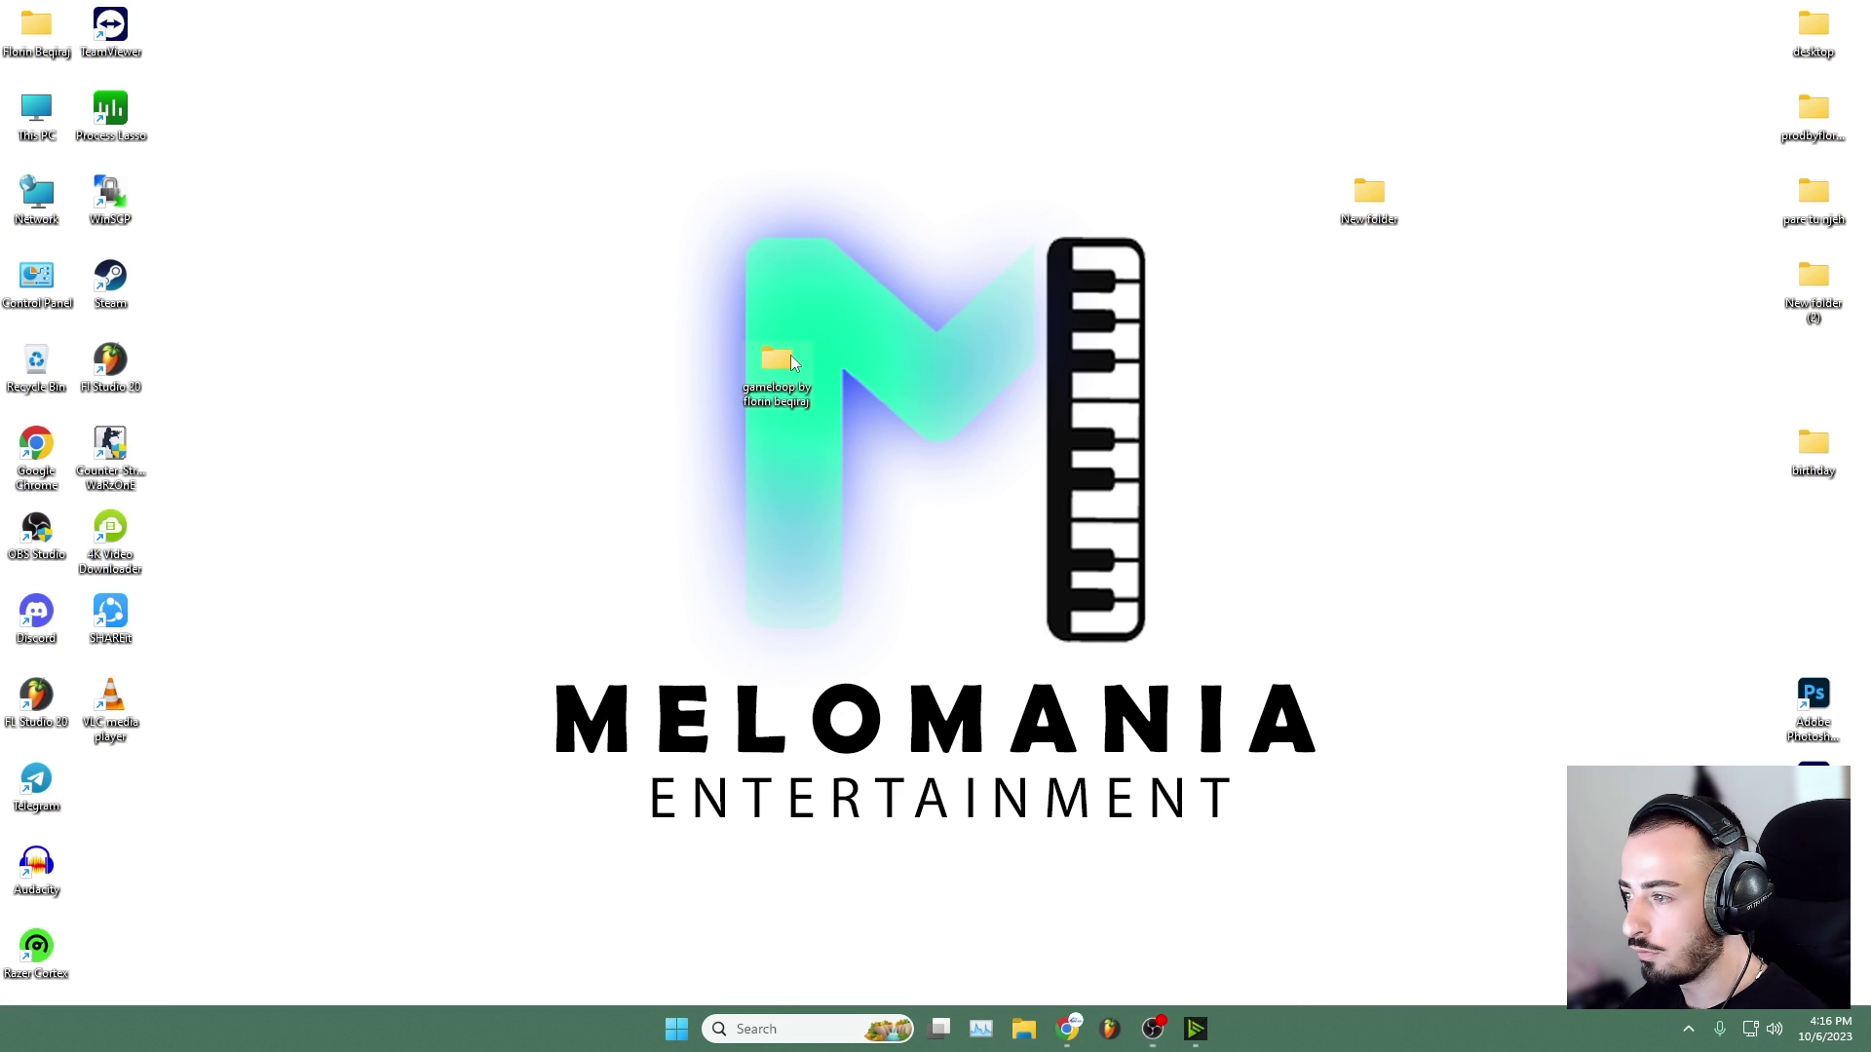
double_click(791, 354)
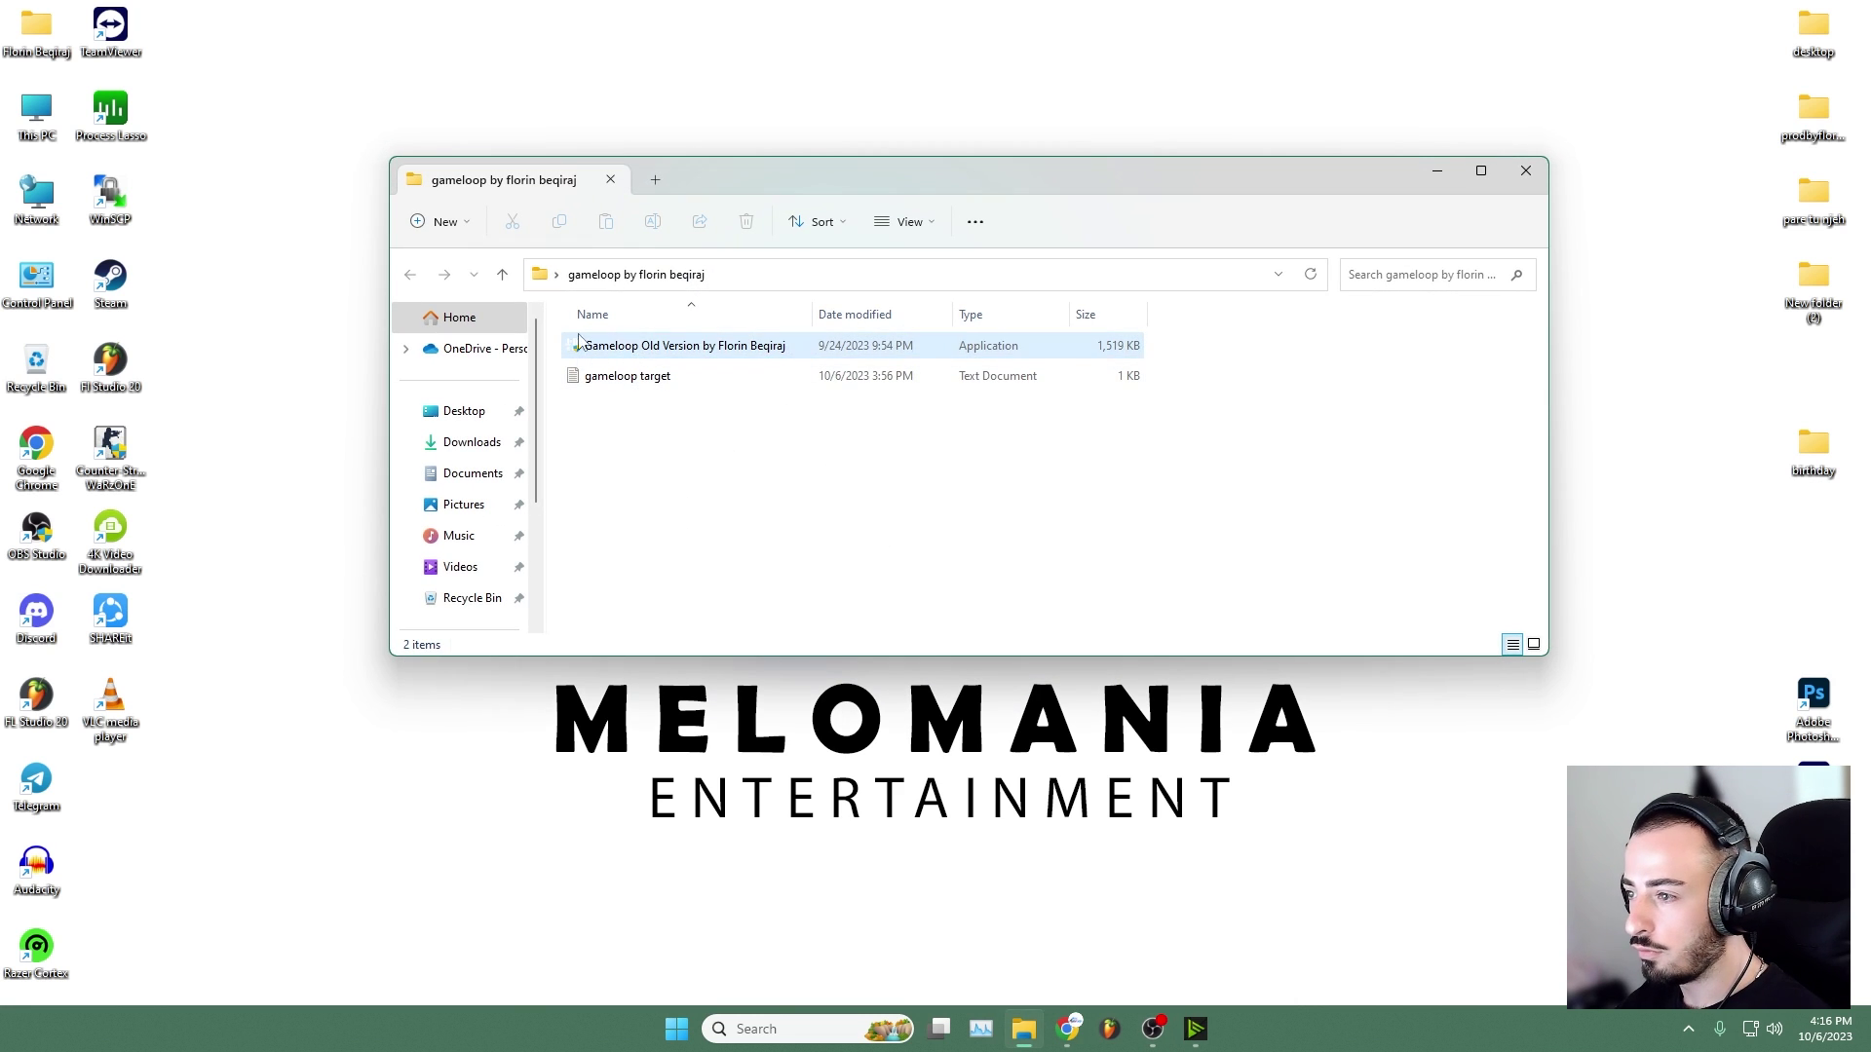
click(661, 348)
double_click(661, 349)
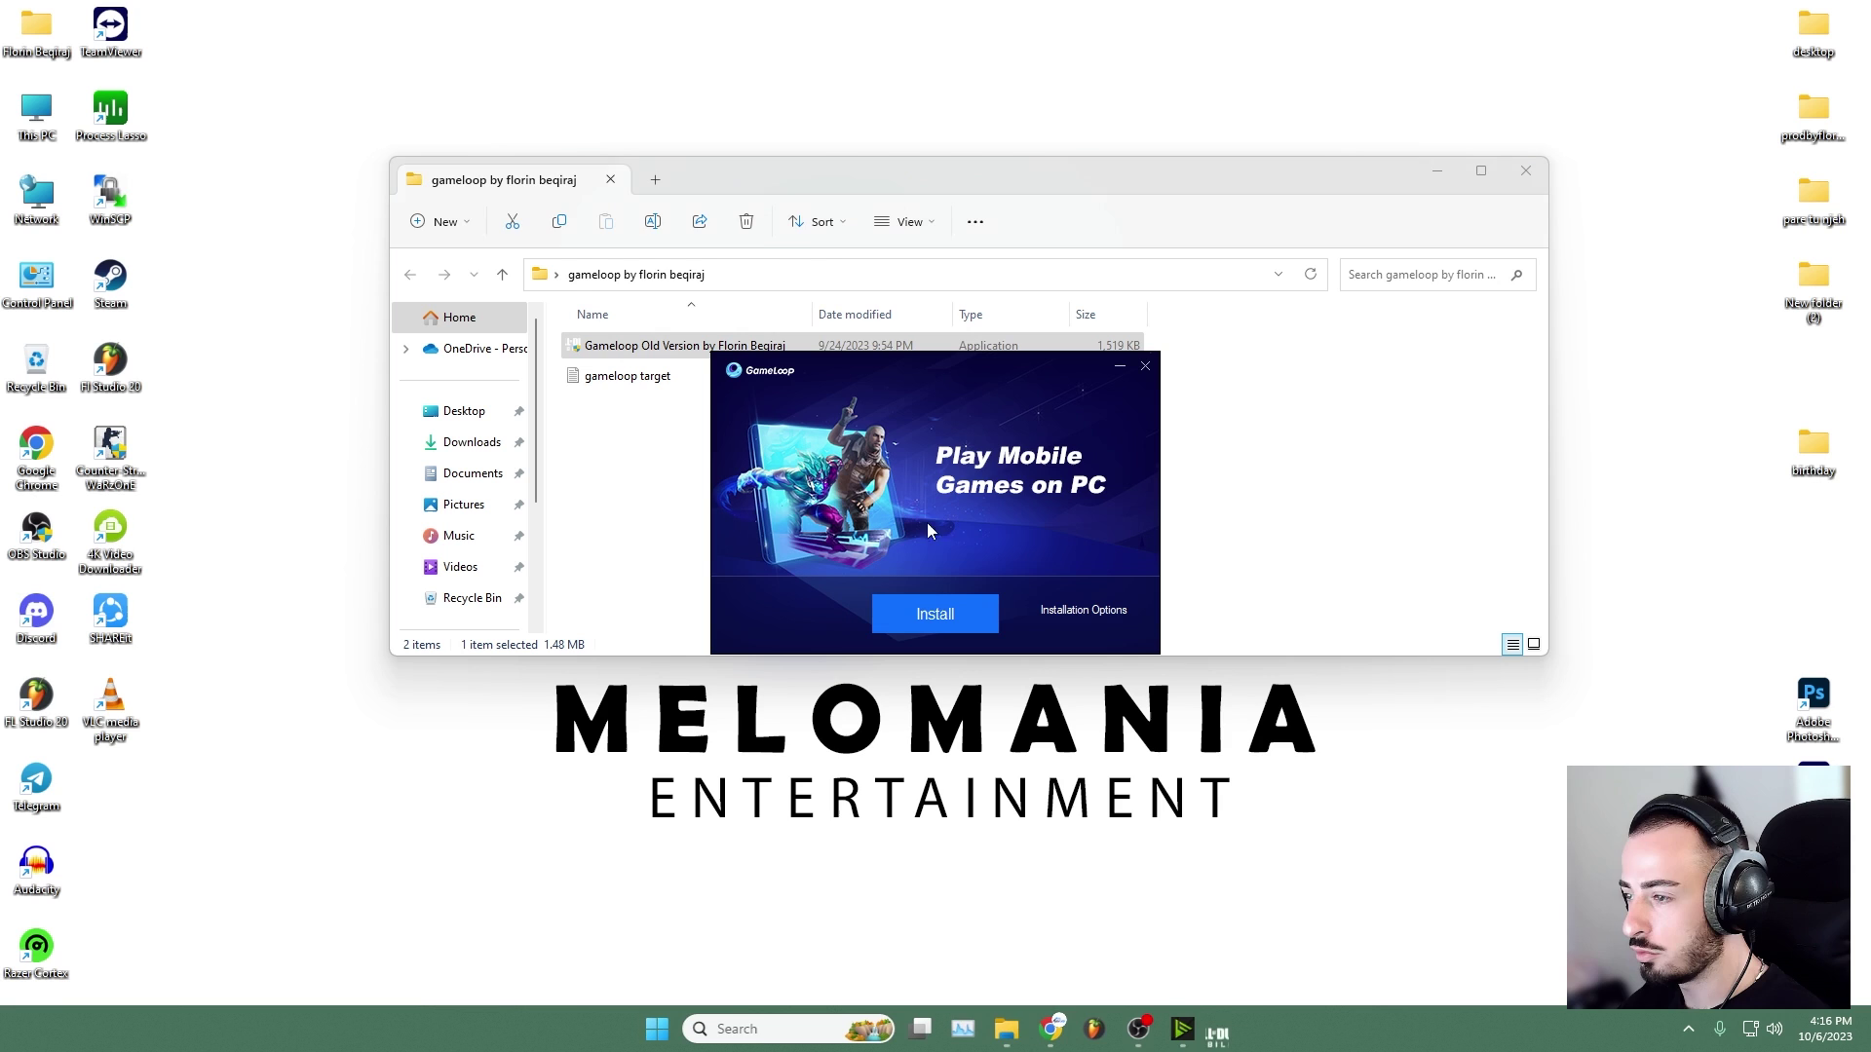
click(937, 612)
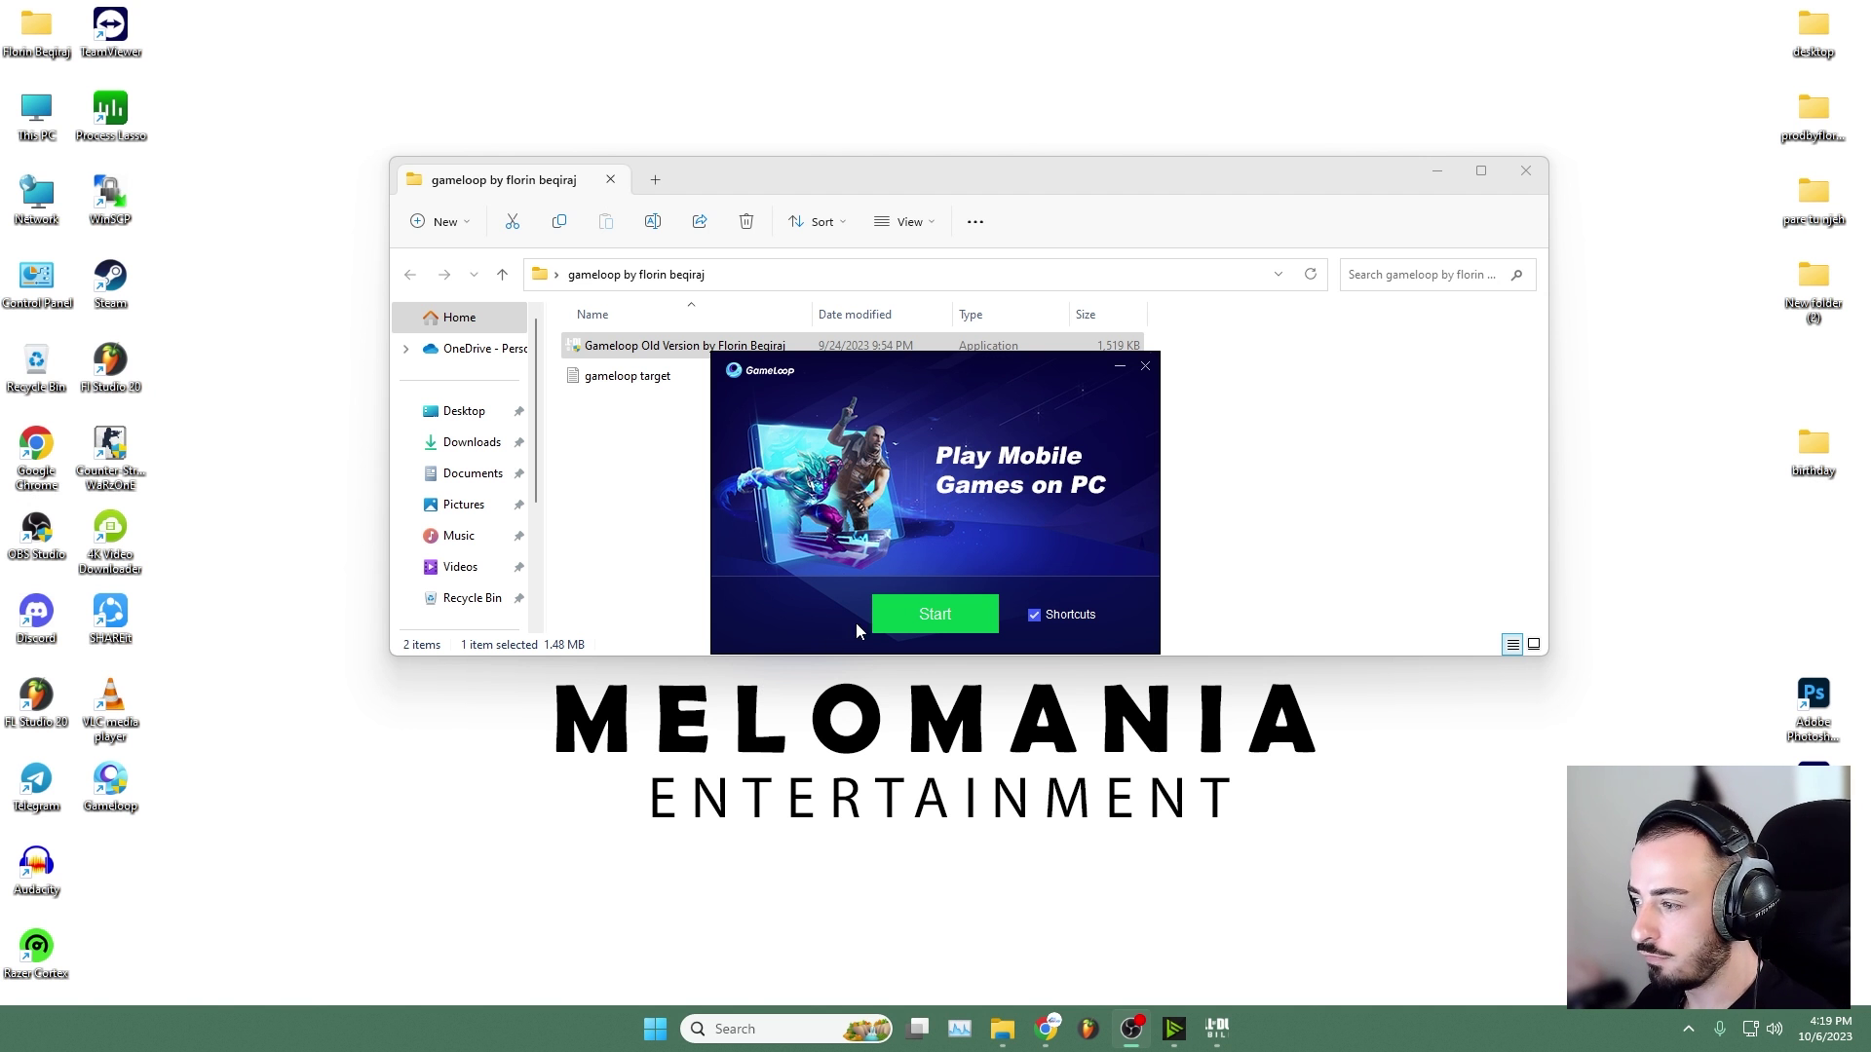
click(938, 617)
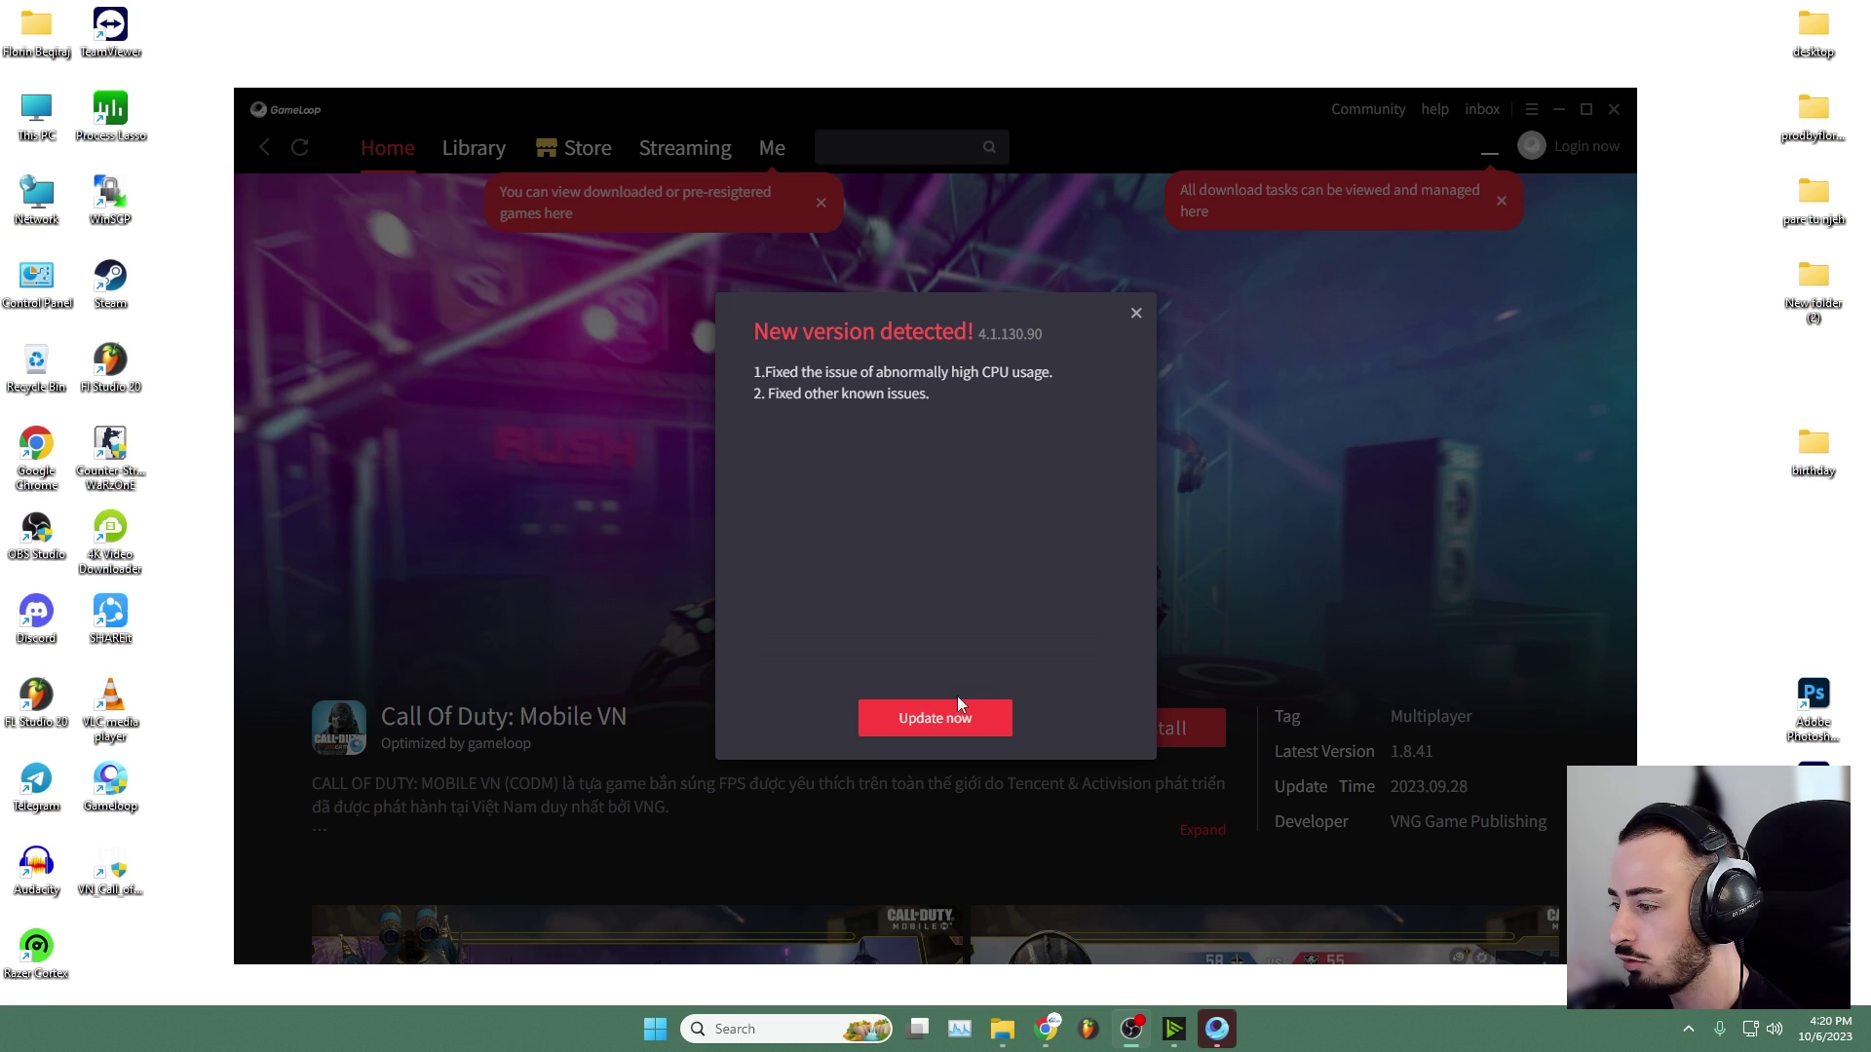
- Decline the Gameloop 4.1.130.90 update and cancel the Call Of Duty: Mobile VN download in the Installer
click(1140, 315)
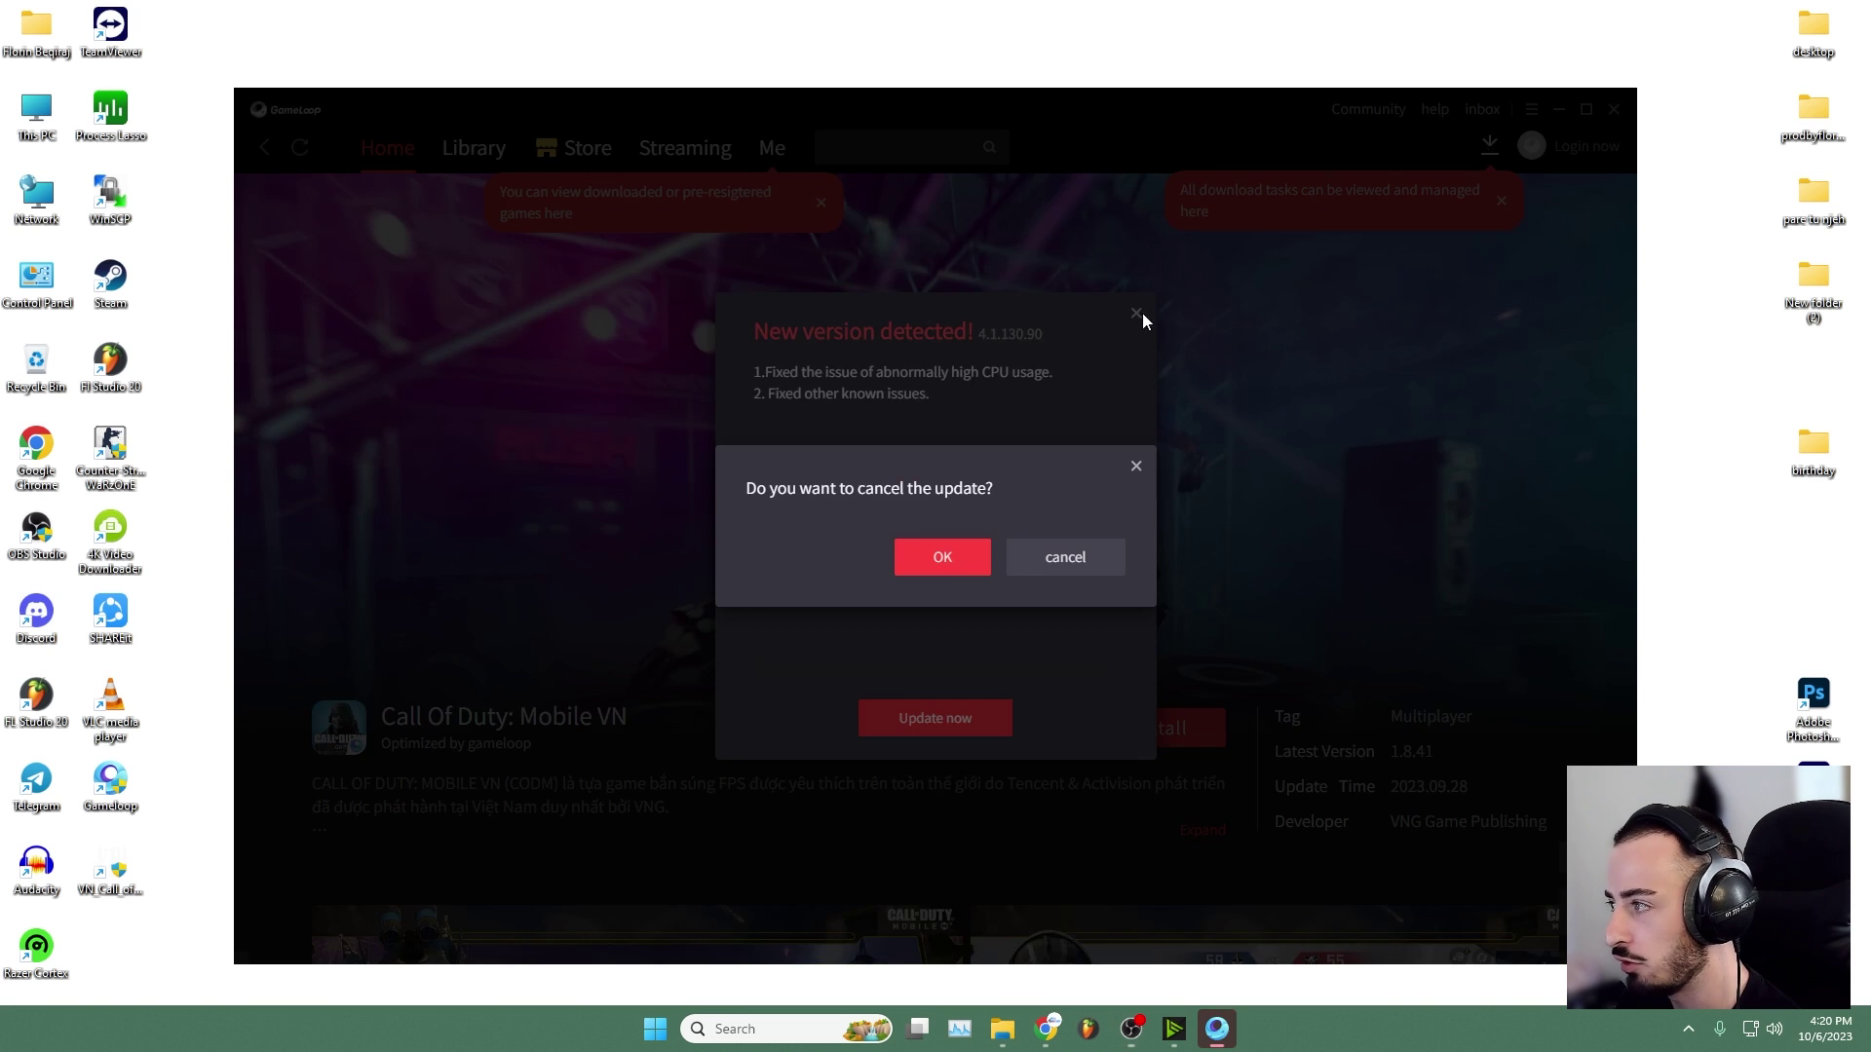
click(942, 554)
click(1491, 150)
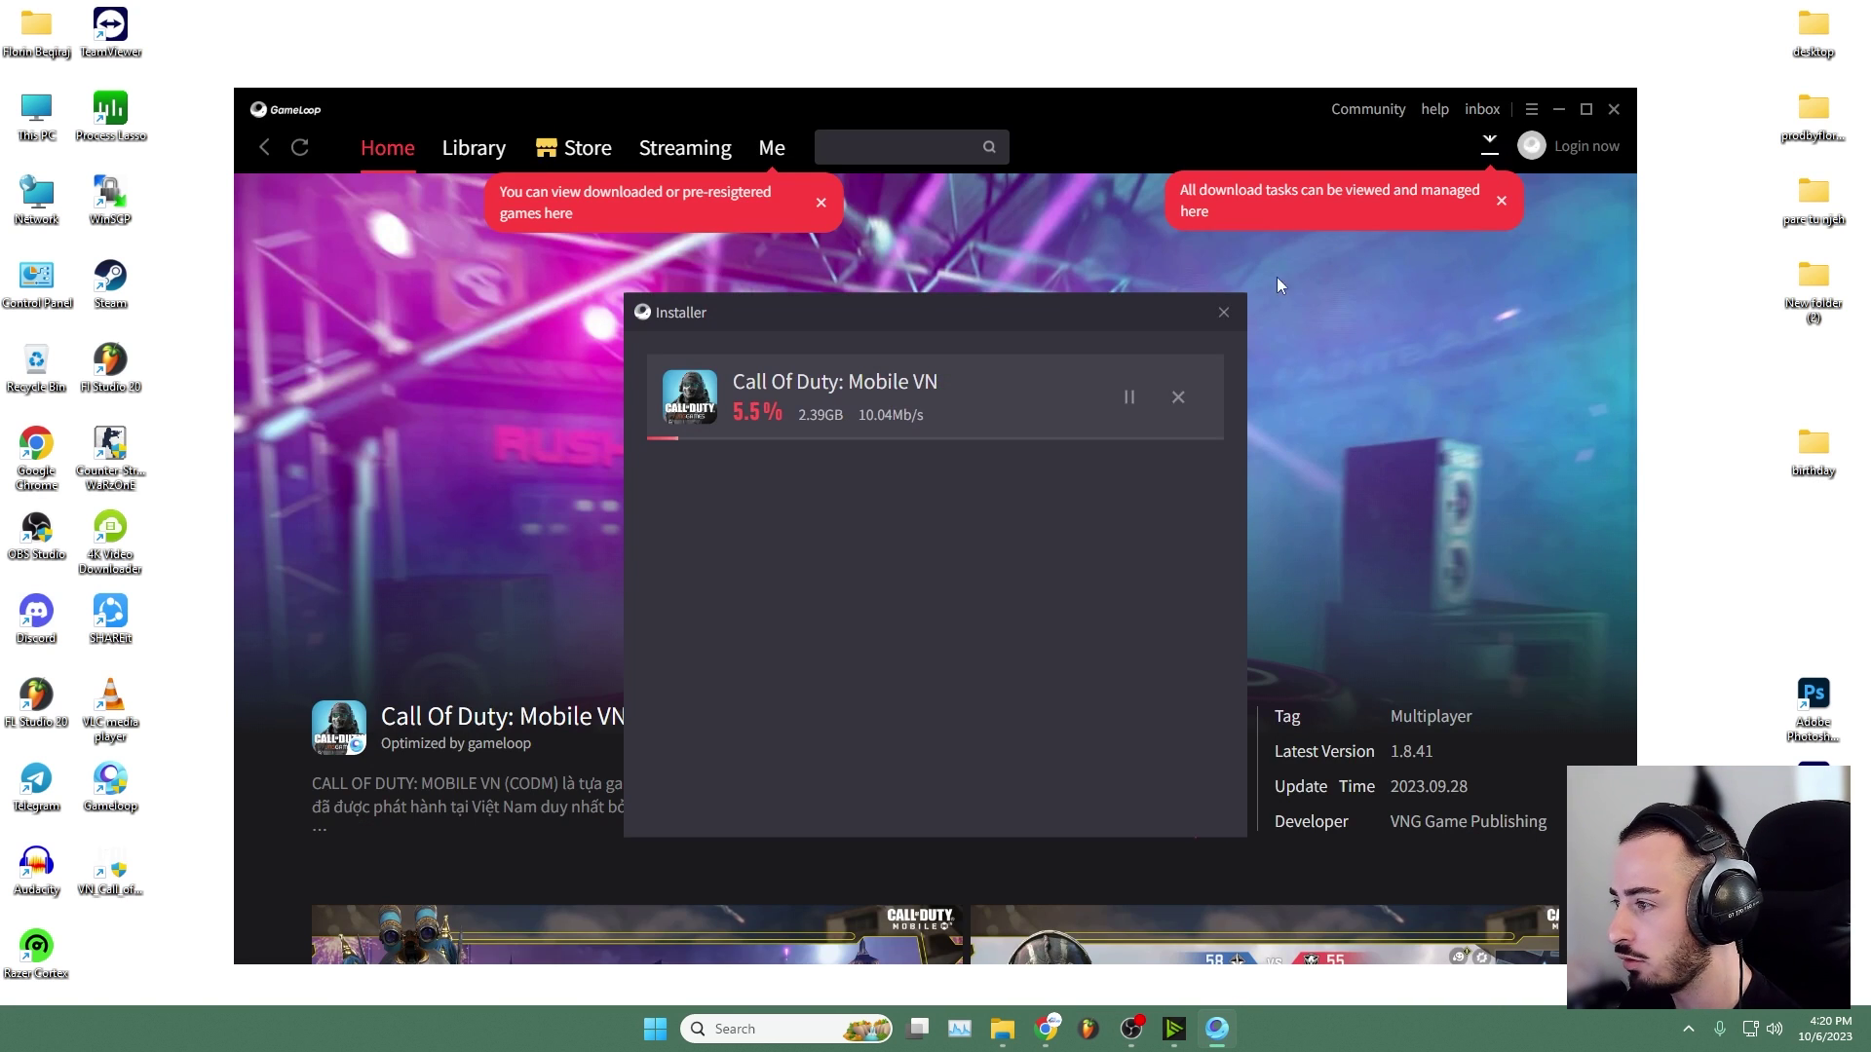
click(1178, 398)
click(942, 569)
click(1222, 312)
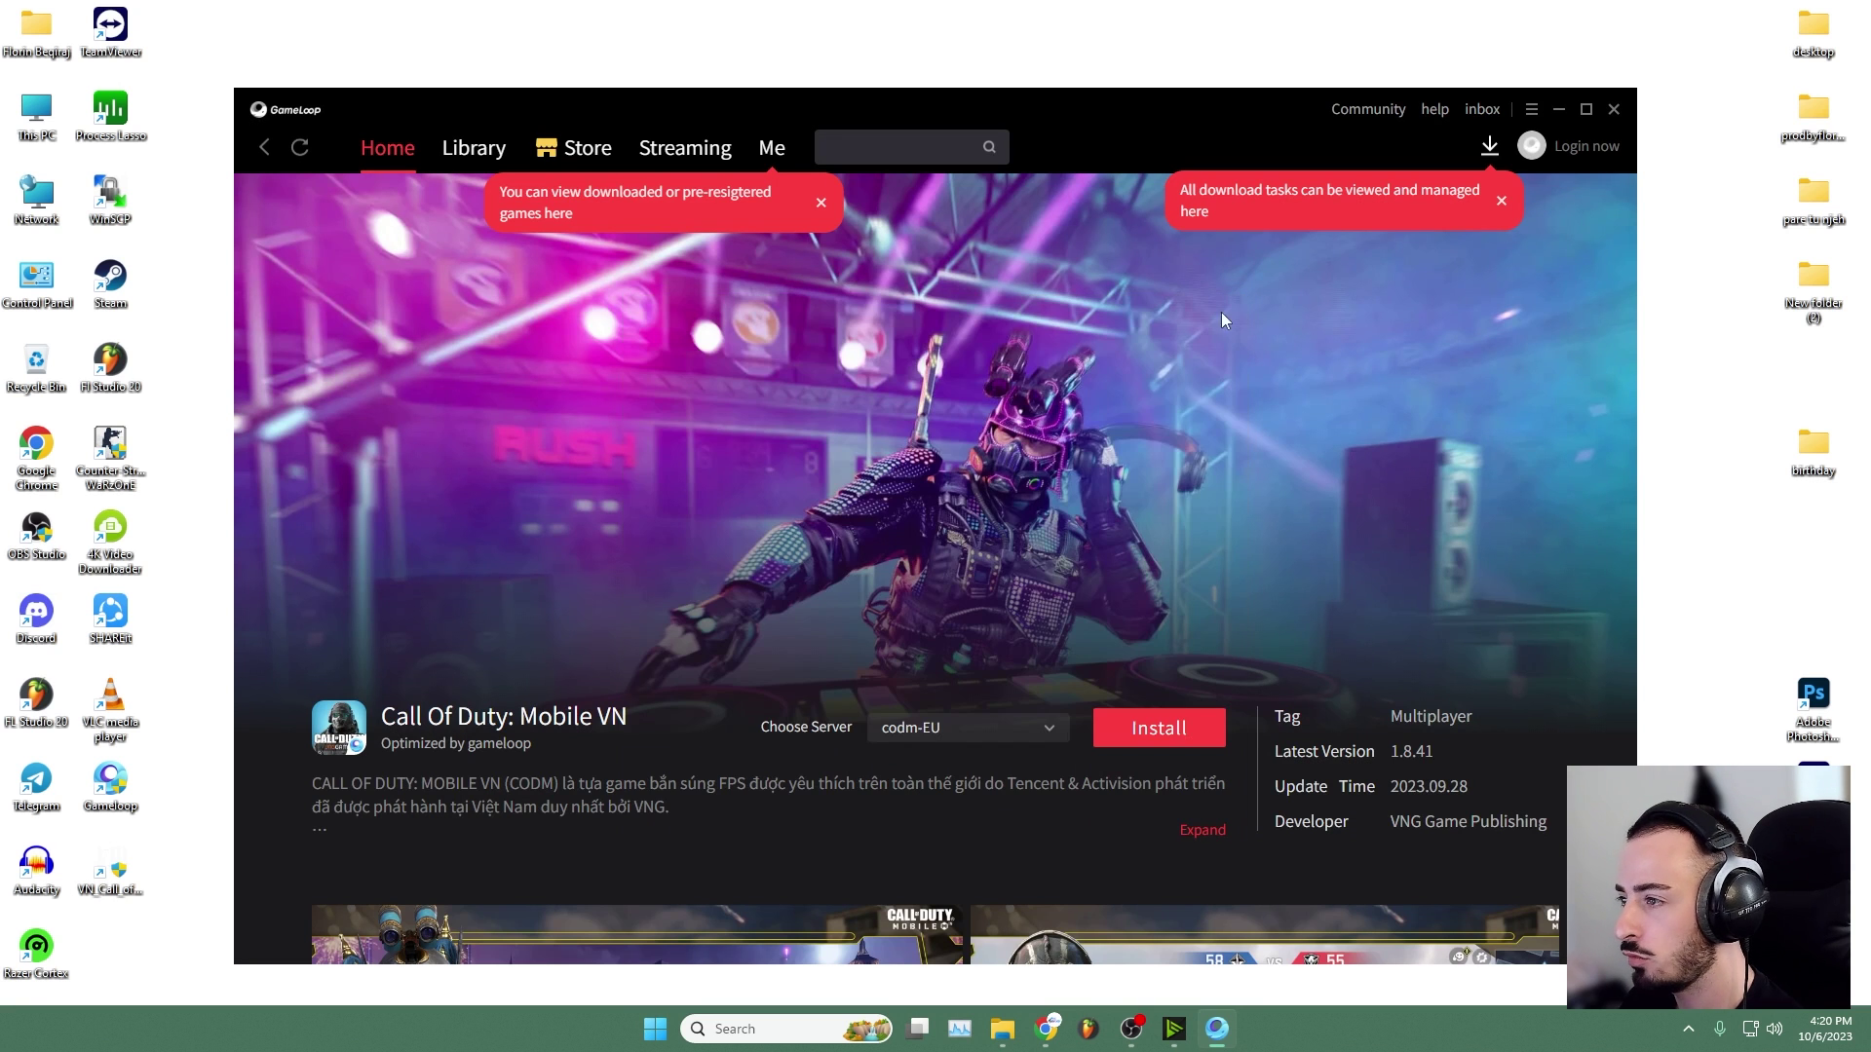
- Open Gameloop's Me page, close the Installer window, and cancel the in-game PUBG MOBILE update to exit the game
click(775, 154)
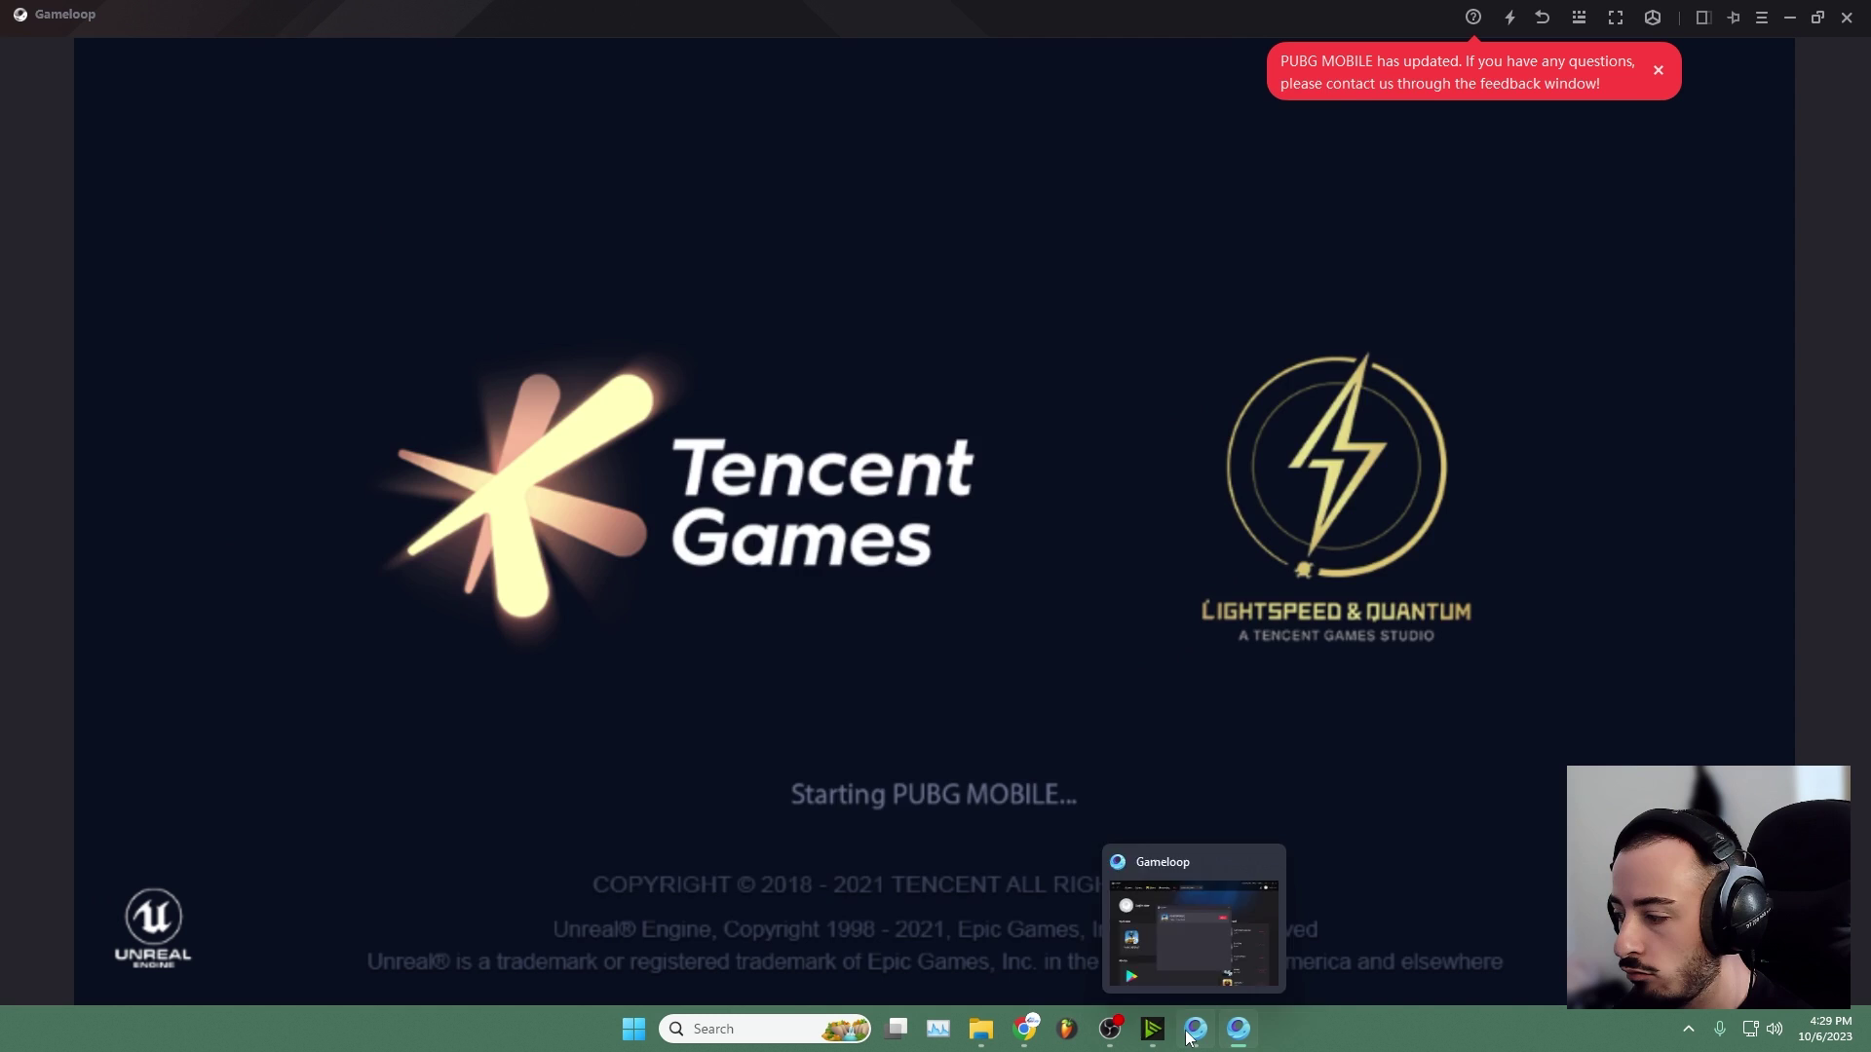
click(1196, 930)
click(1221, 312)
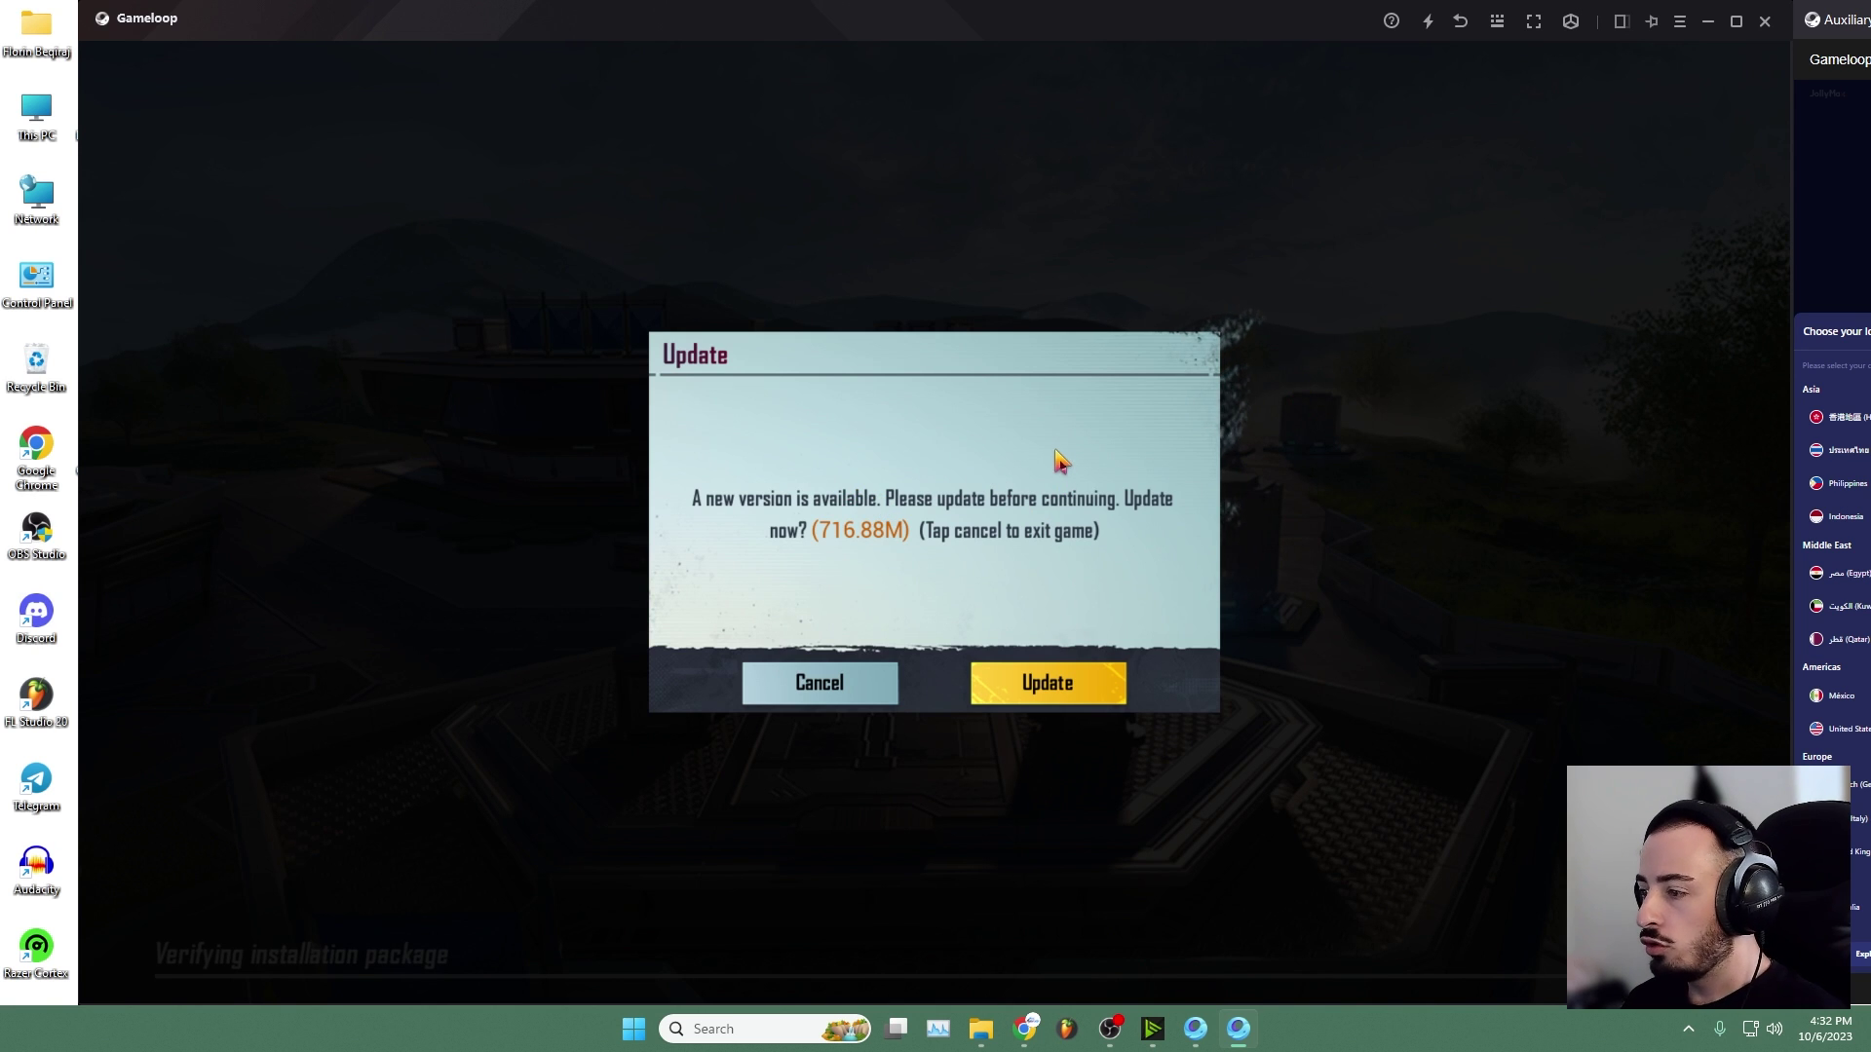
click(814, 686)
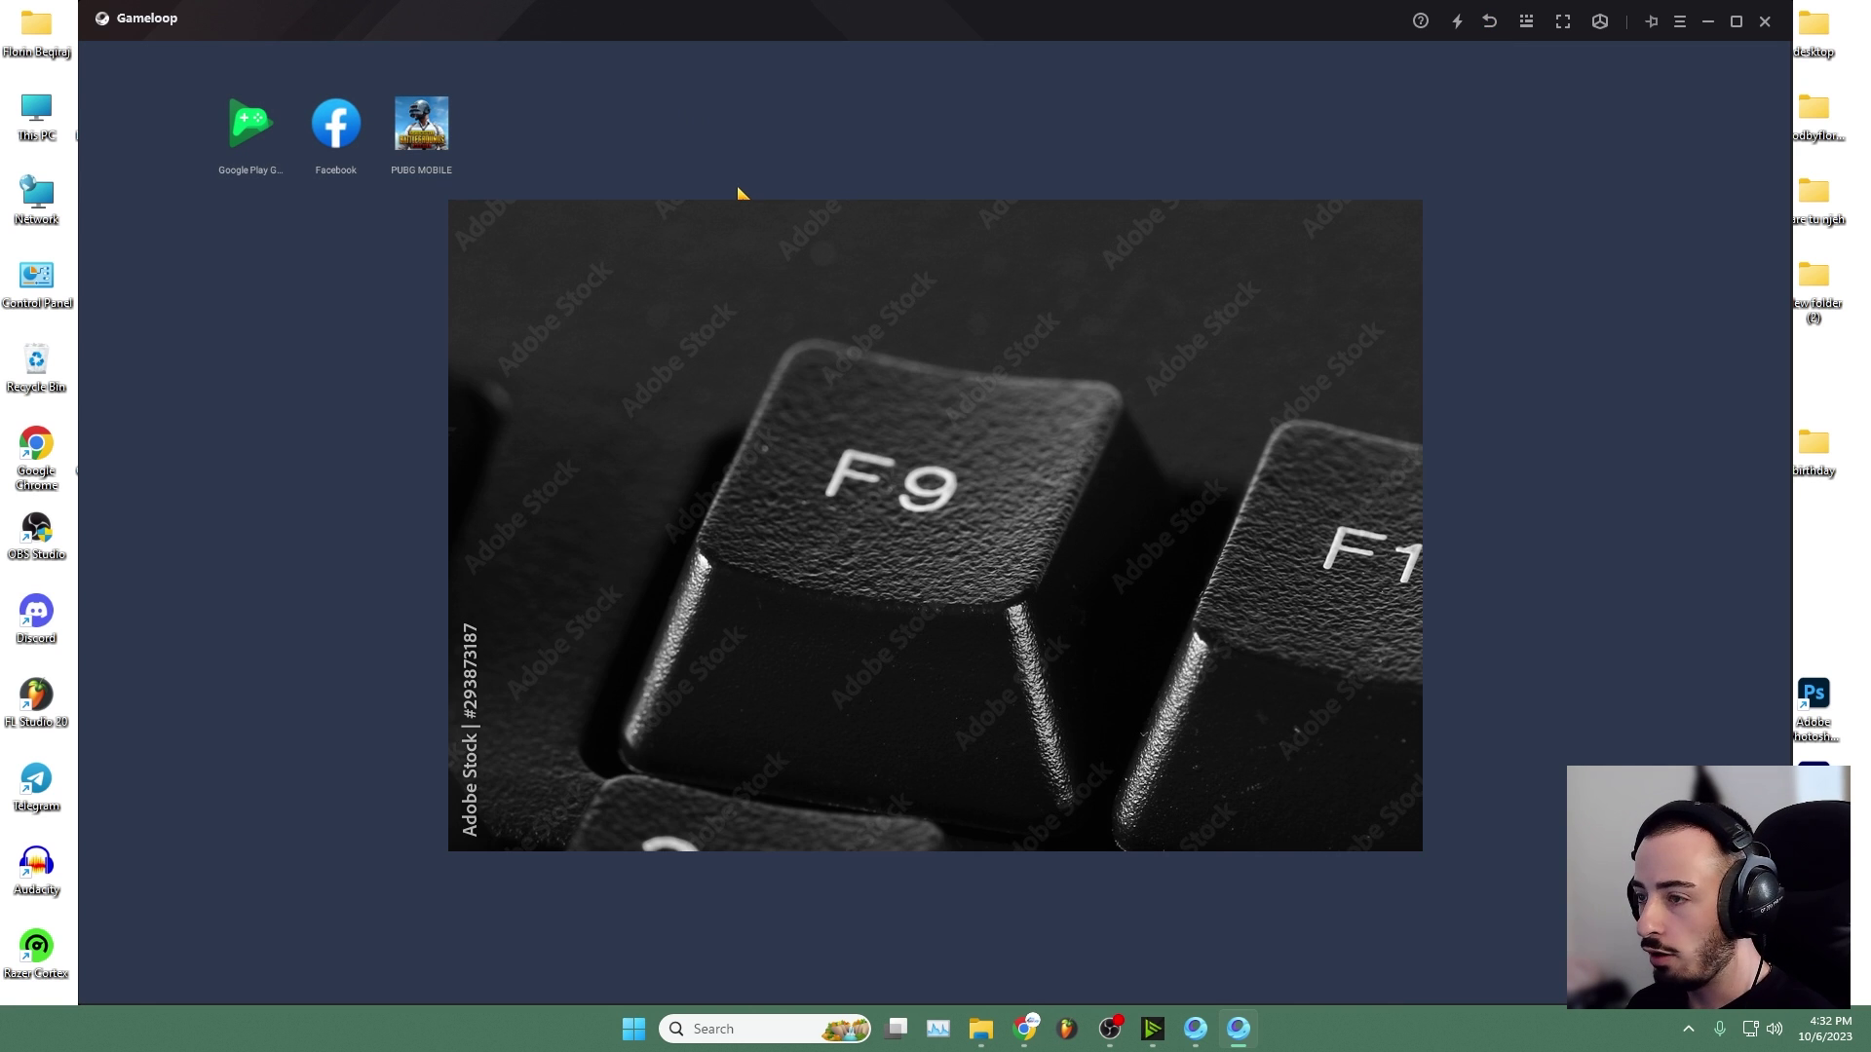
- Reveal the hidden system apps on the emulator's home screen, and search for "pubg mobile" in the Browser app
key(F9)
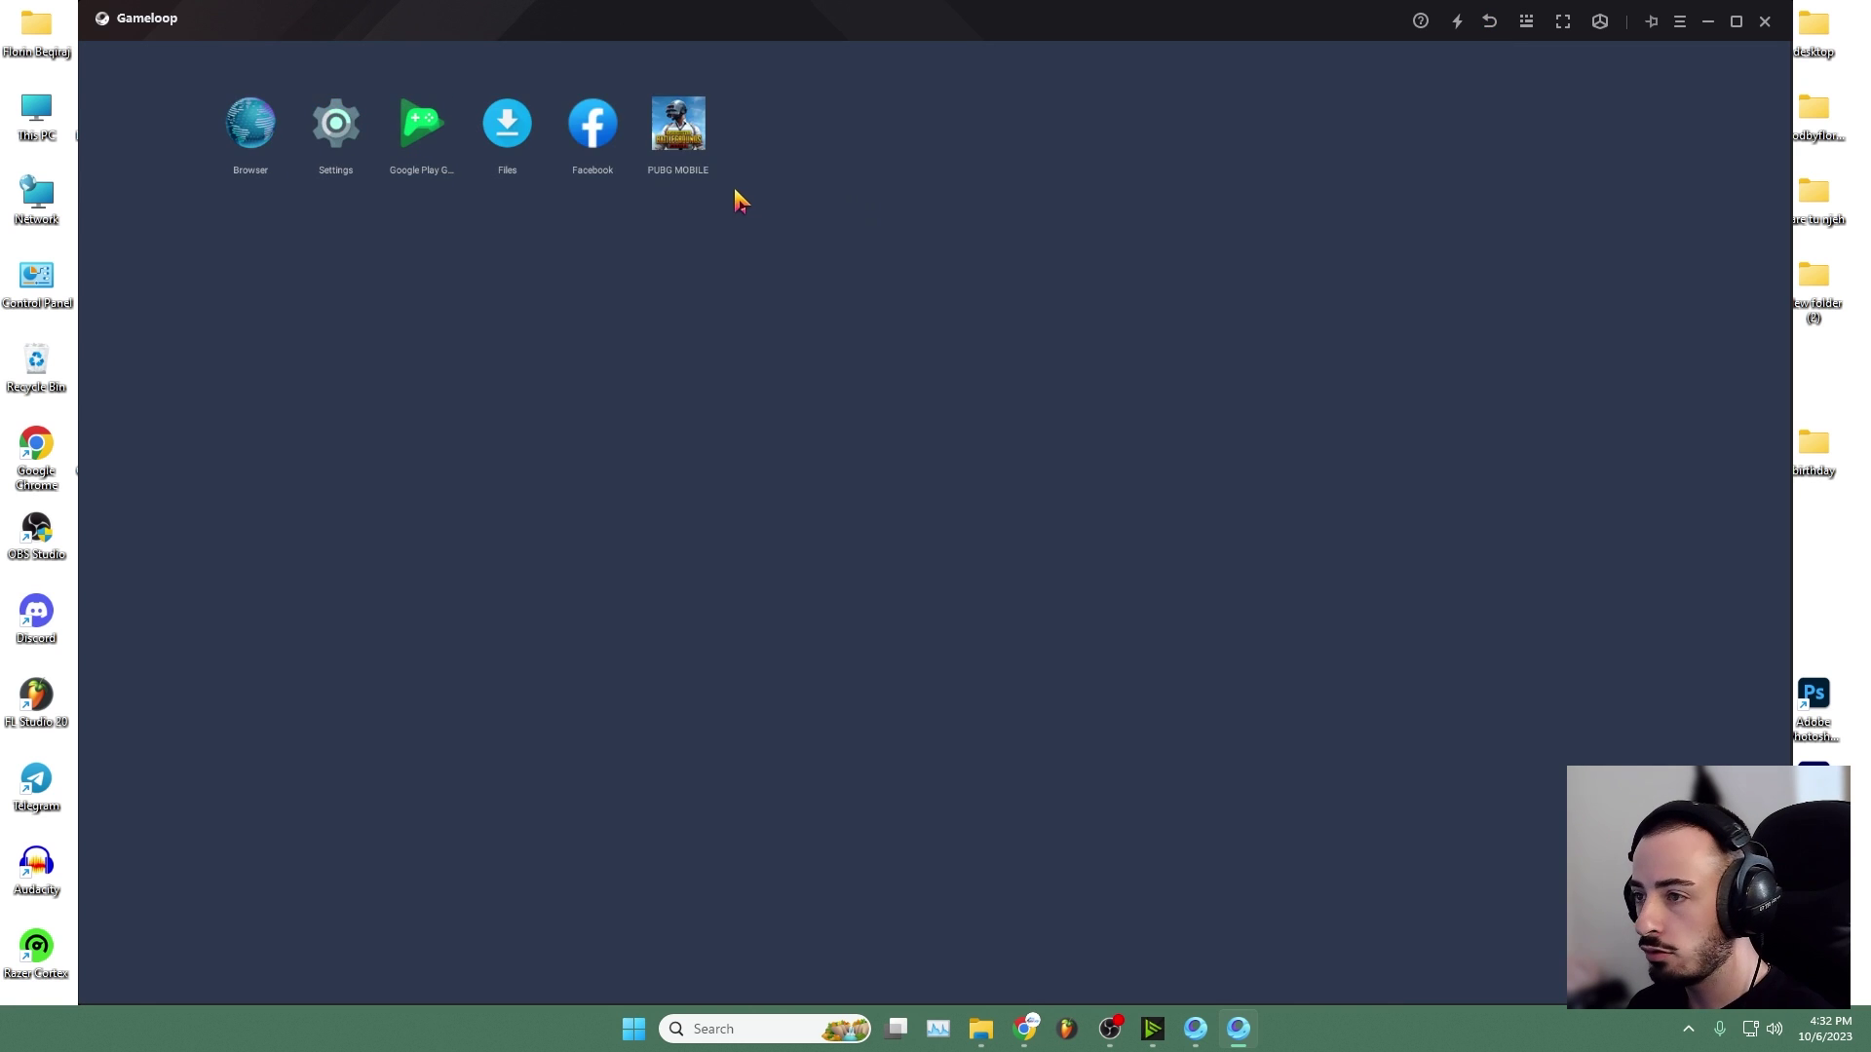
click(250, 129)
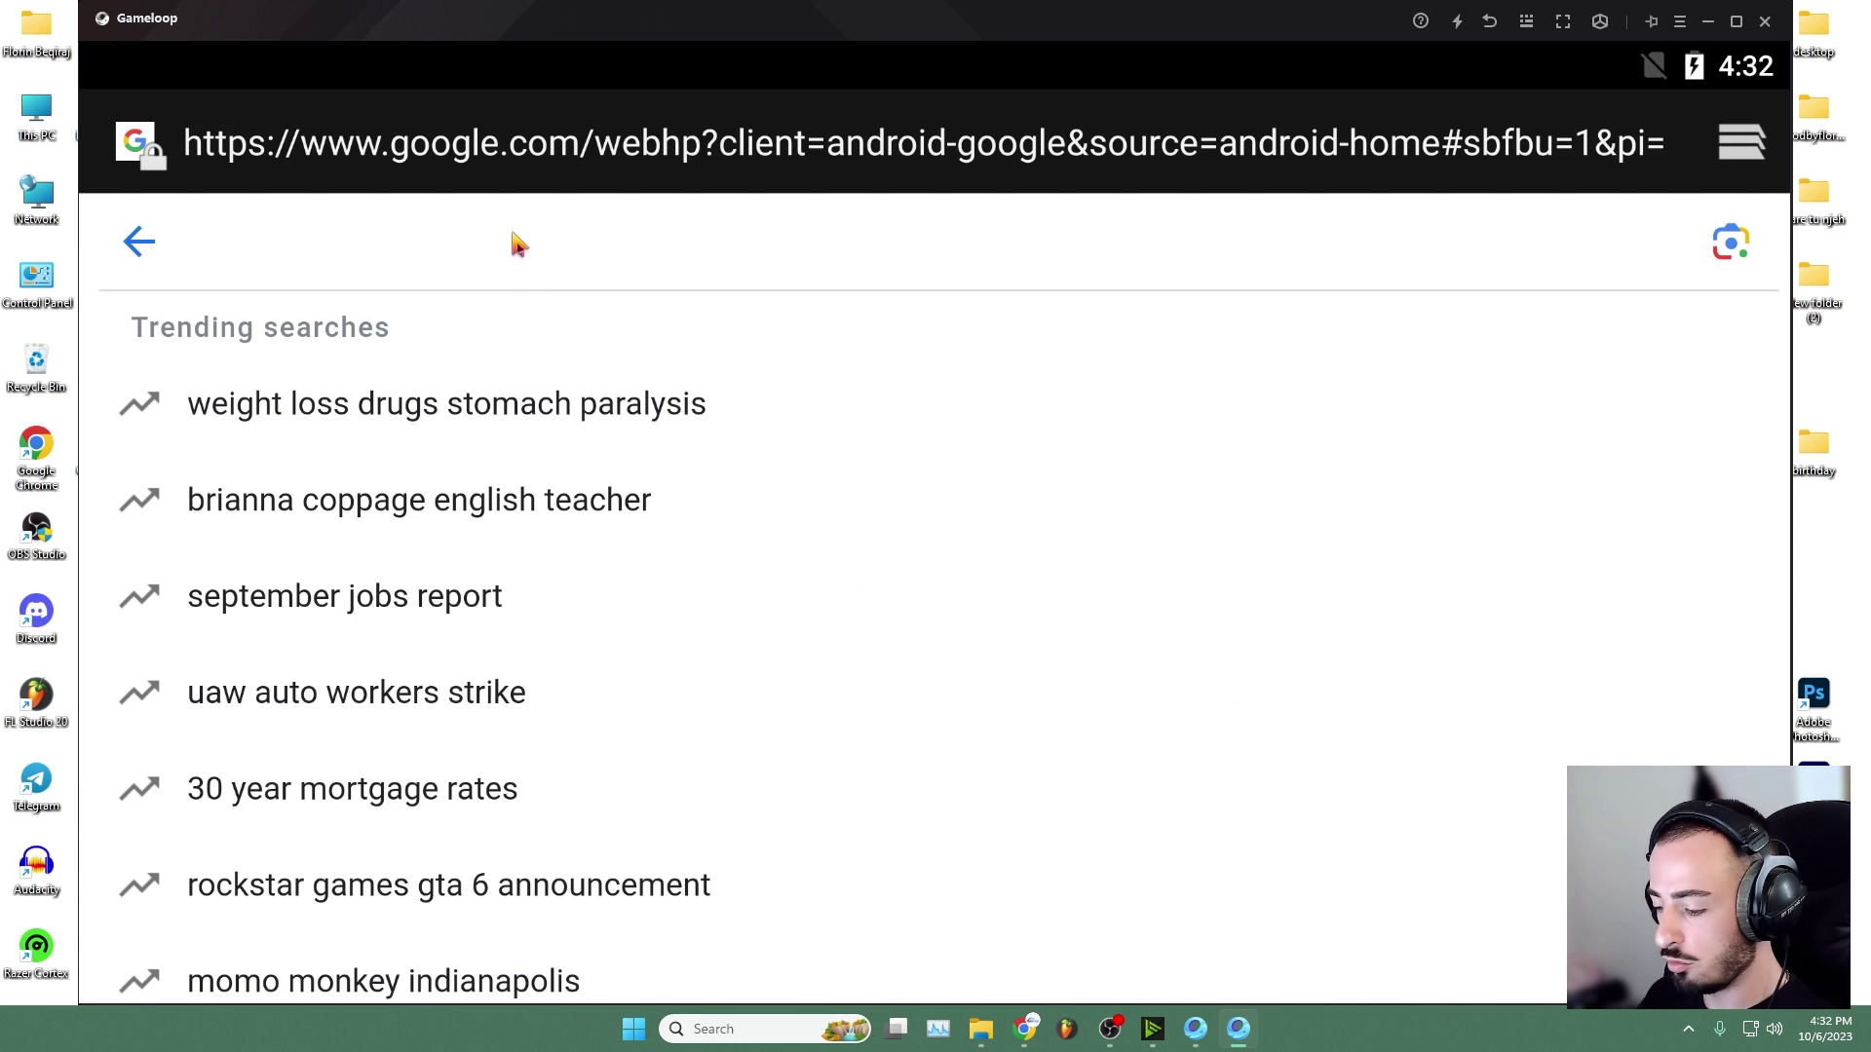
text(pubg mobile)
key(Return)
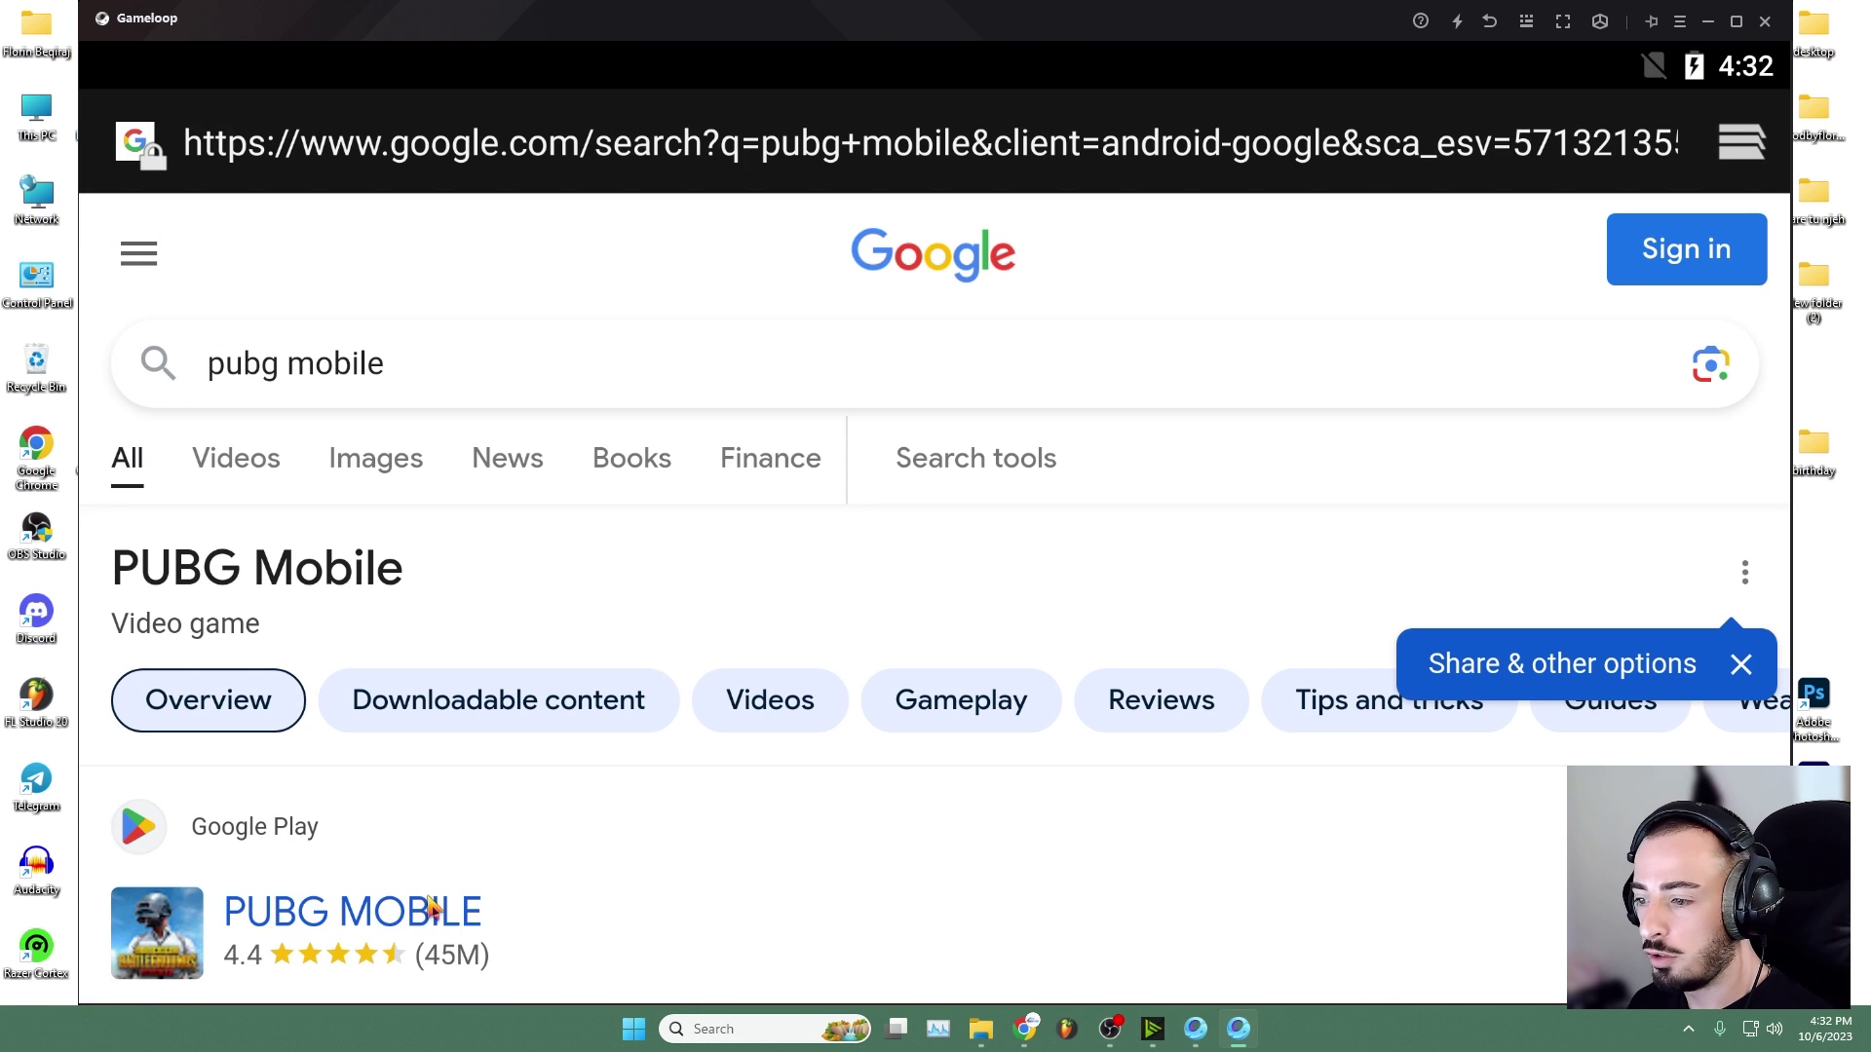
- Open the PUBG MOBILE search result with the Play Store just once, and update the game
click(685, 861)
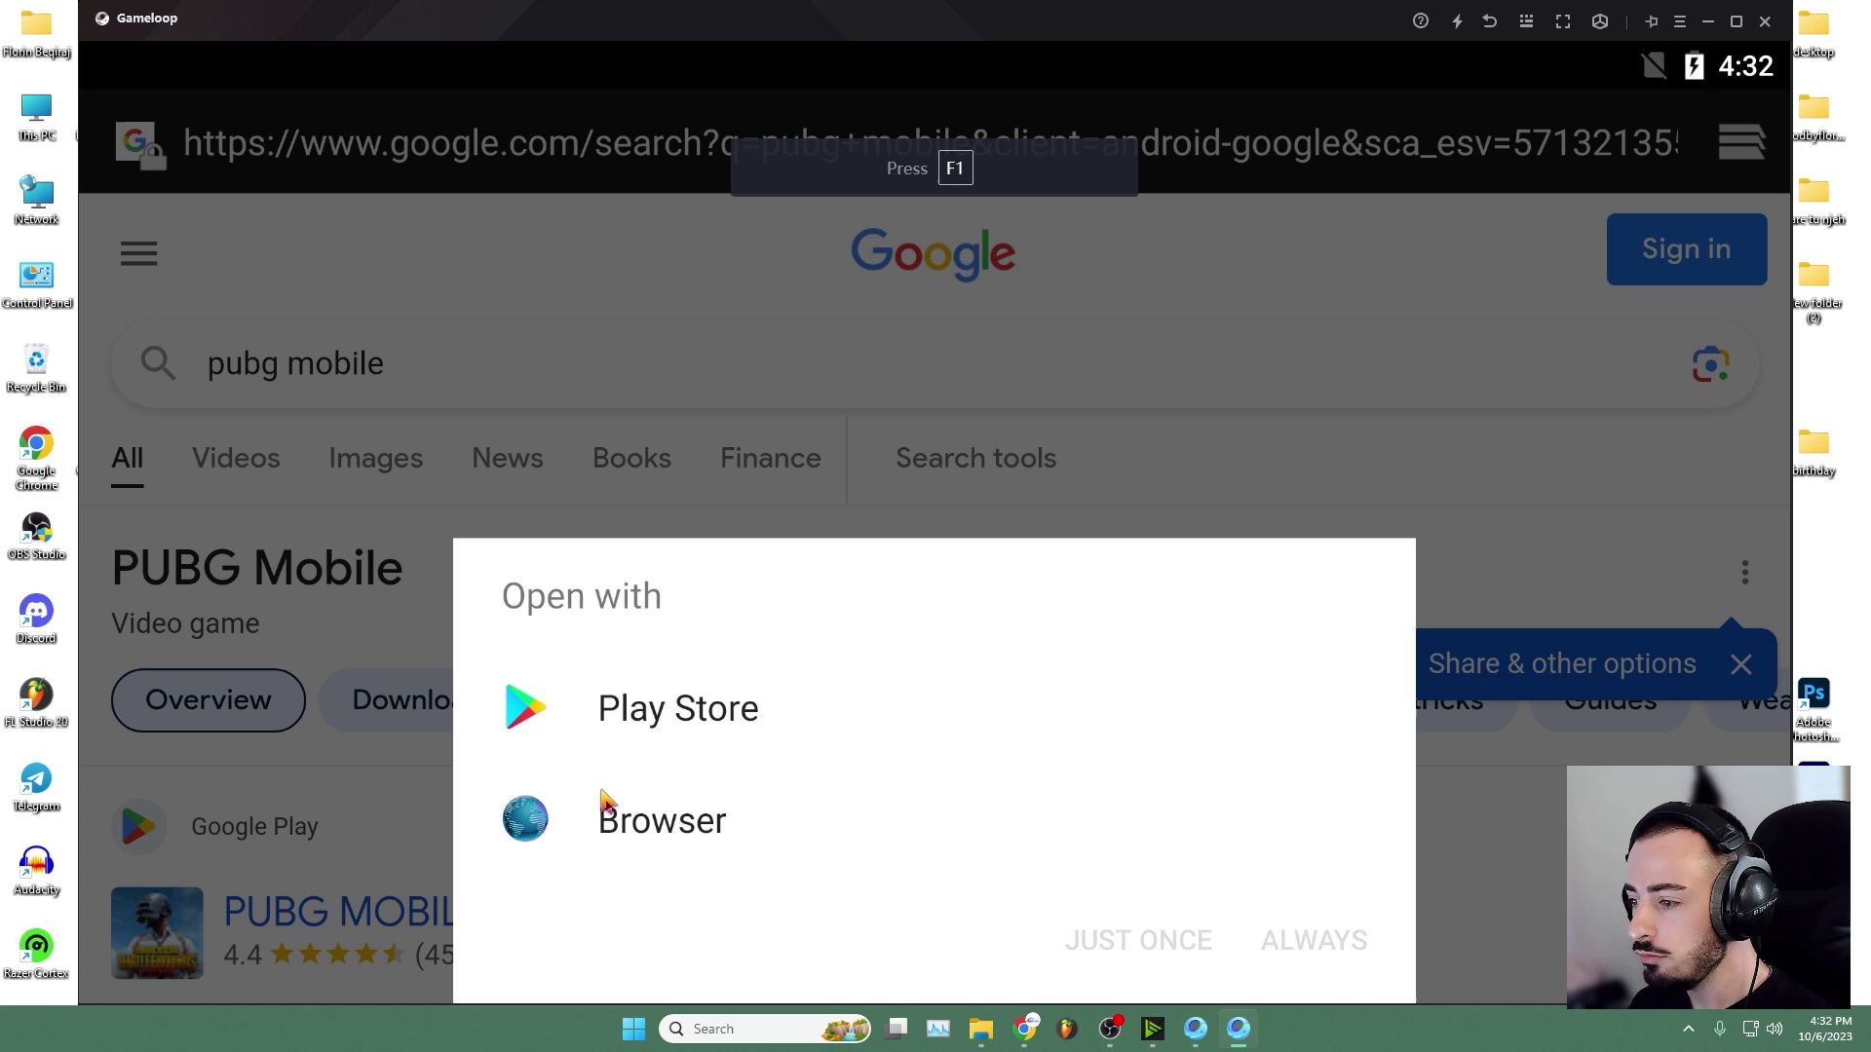
click(724, 726)
click(1153, 939)
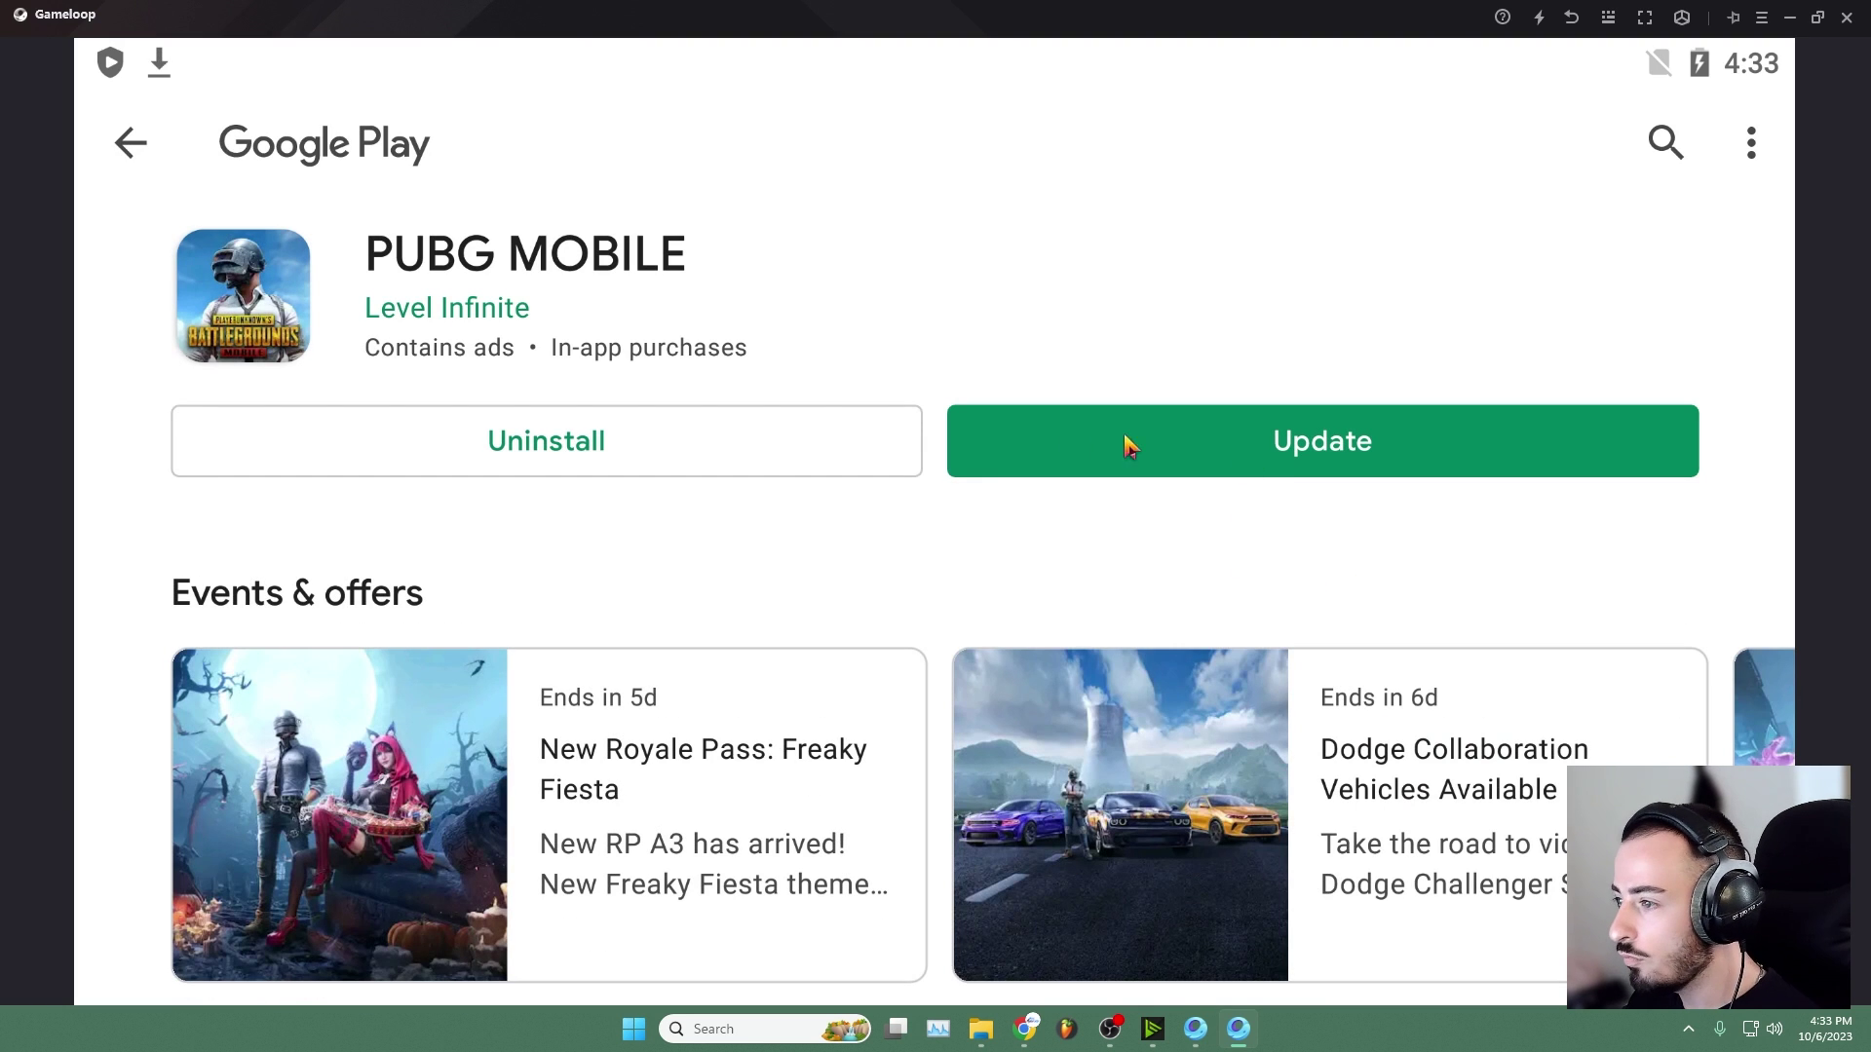
click(1351, 456)
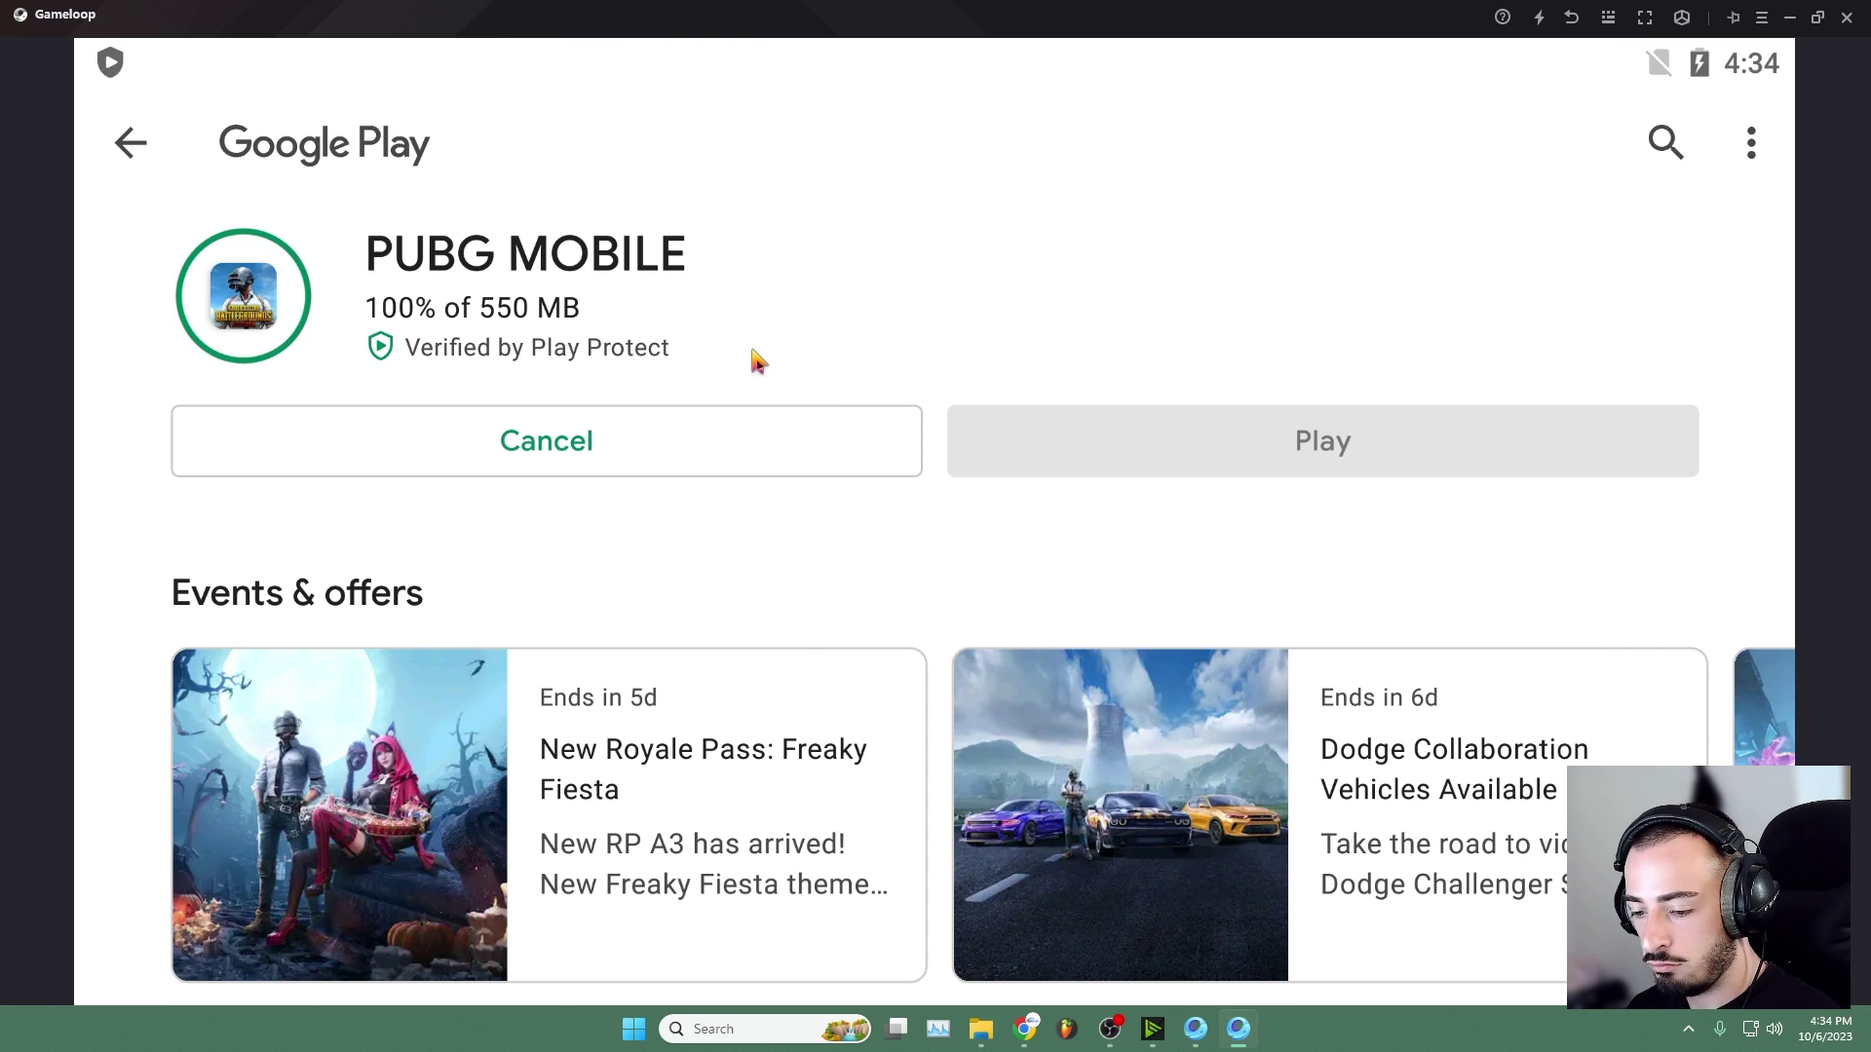
- Leave the game and back out of the Browser app to the emulator's home screen
key(Escape)
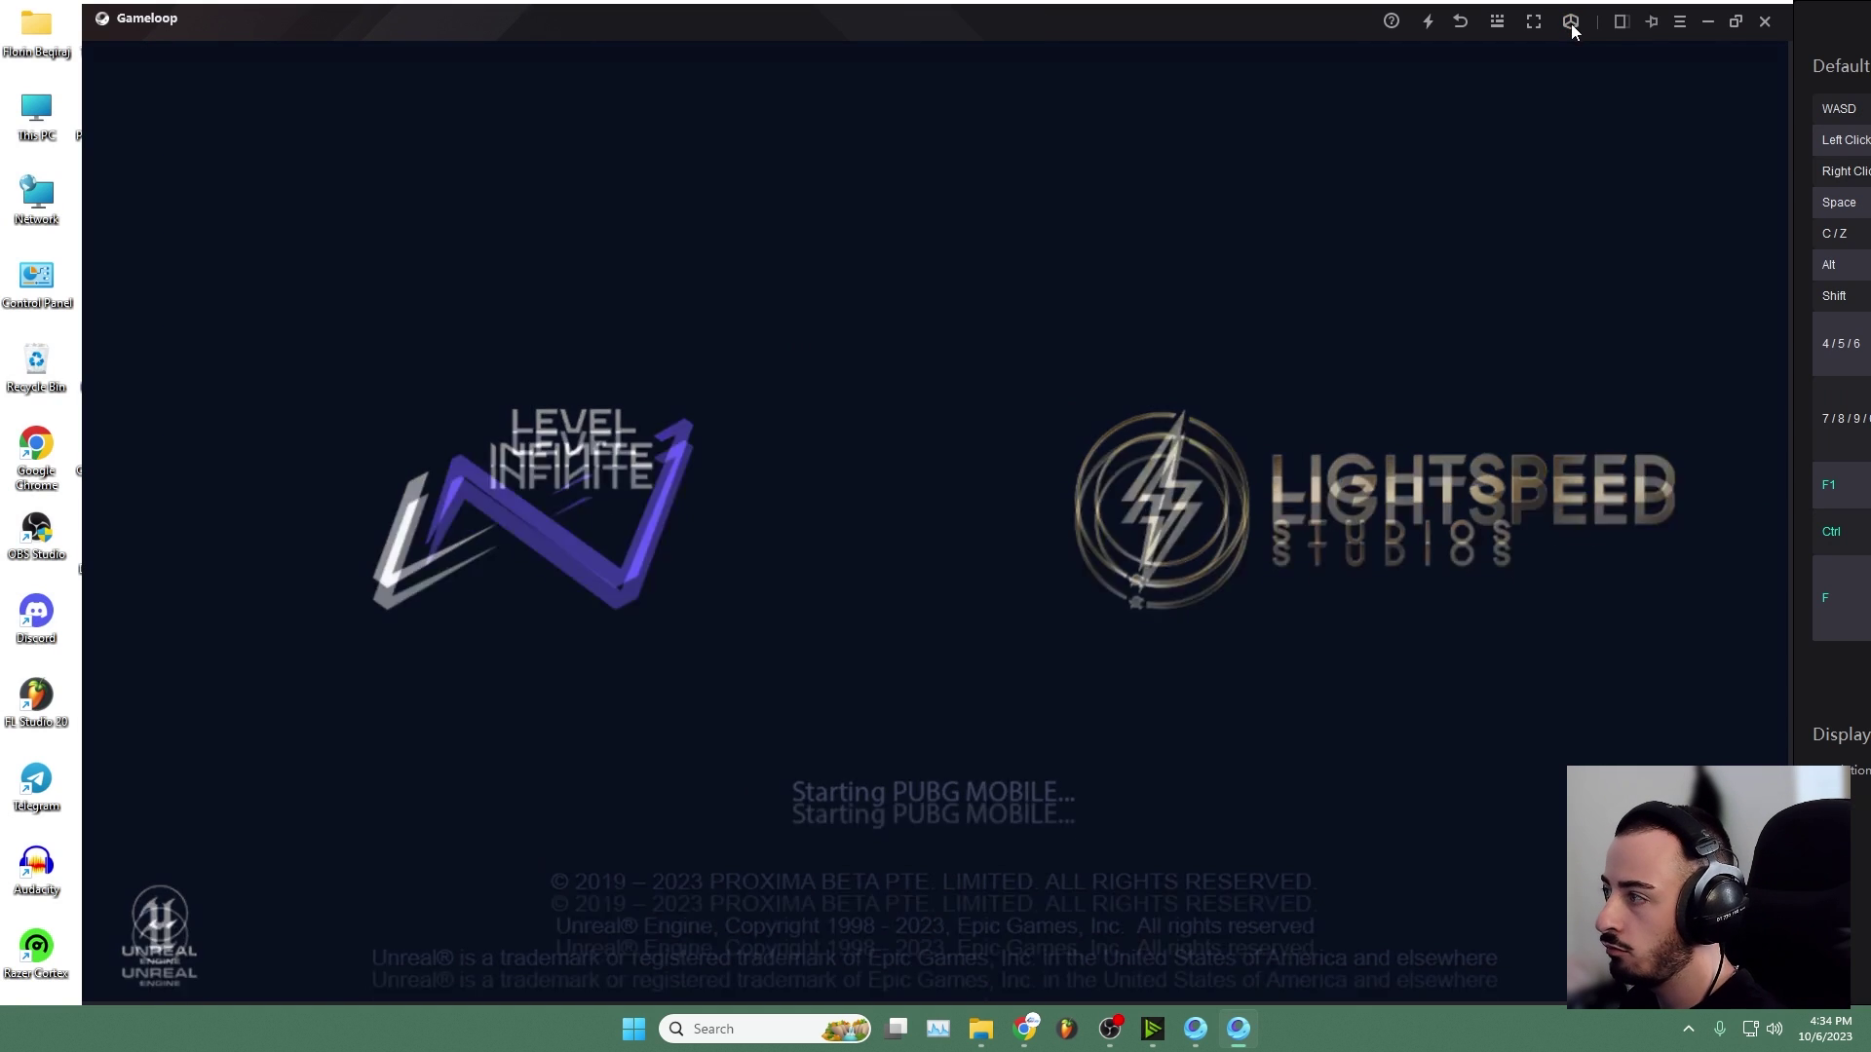
click(1458, 23)
click(1465, 27)
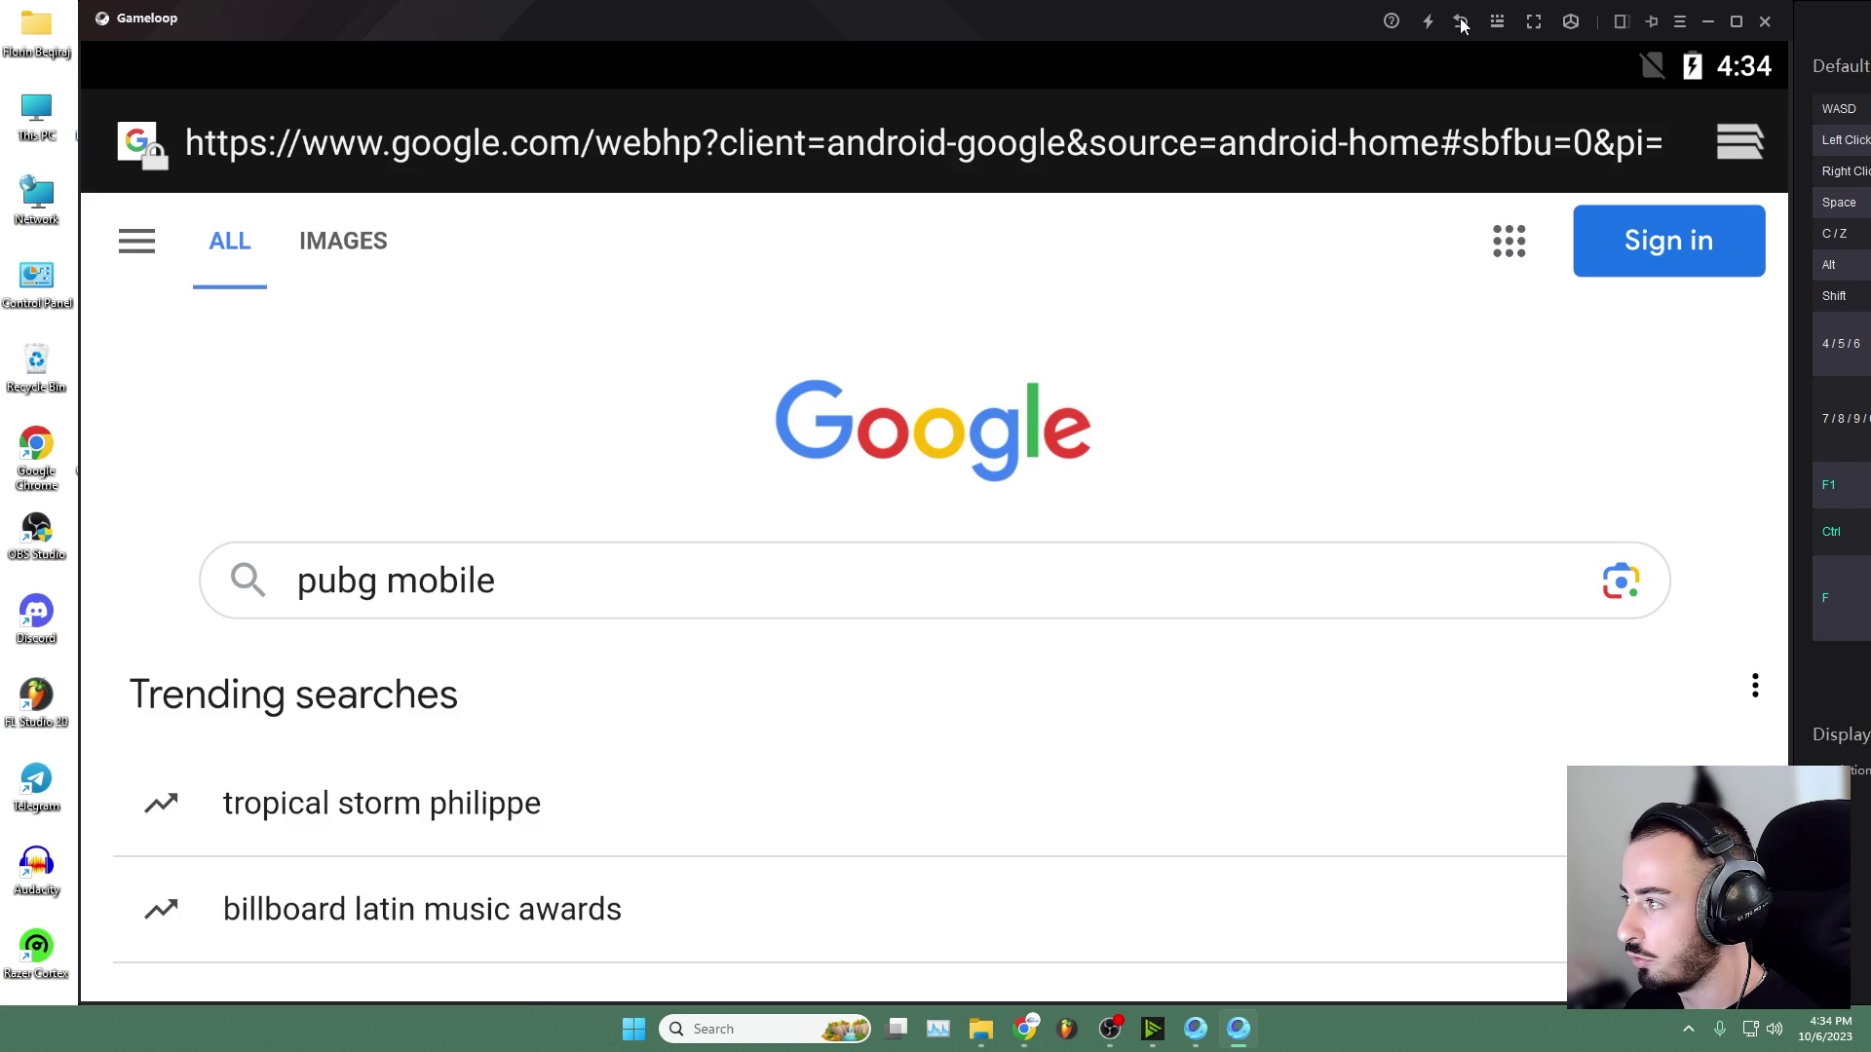
click(1461, 27)
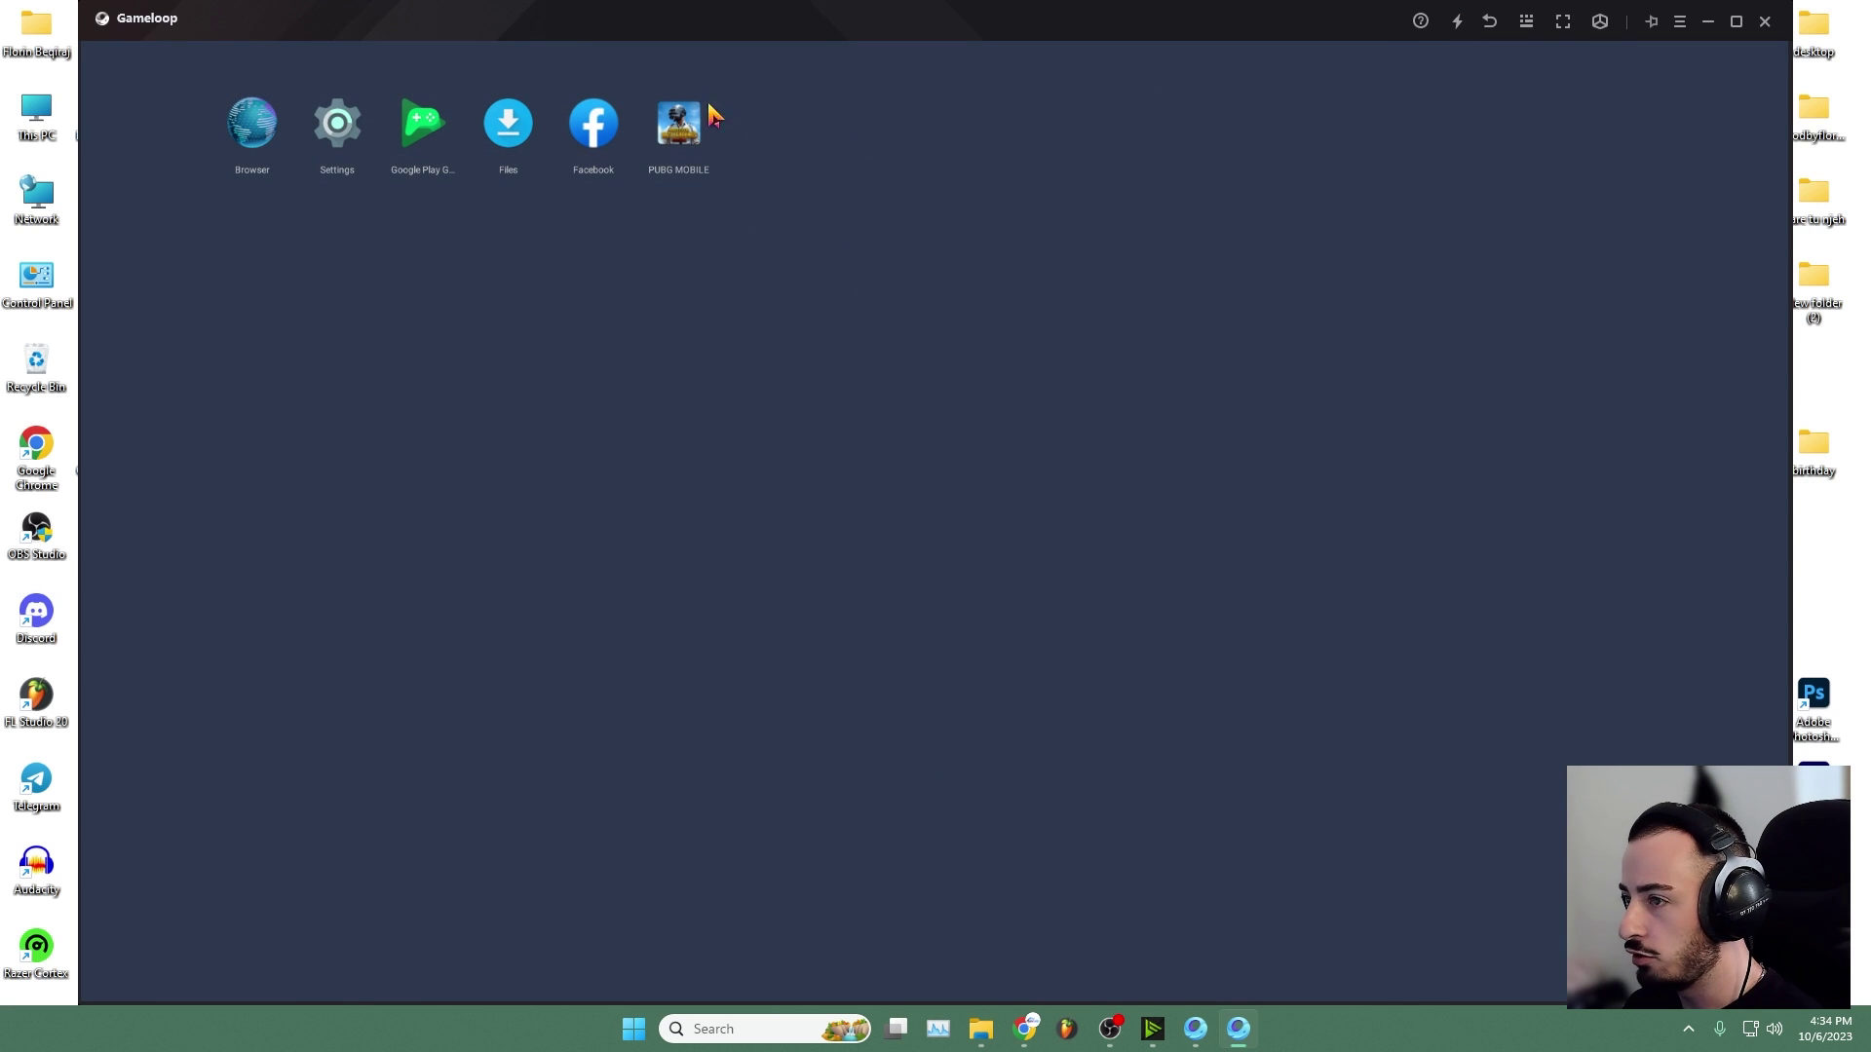
- Exit the emulator, confirming the exit, and close the Installer window
click(1765, 22)
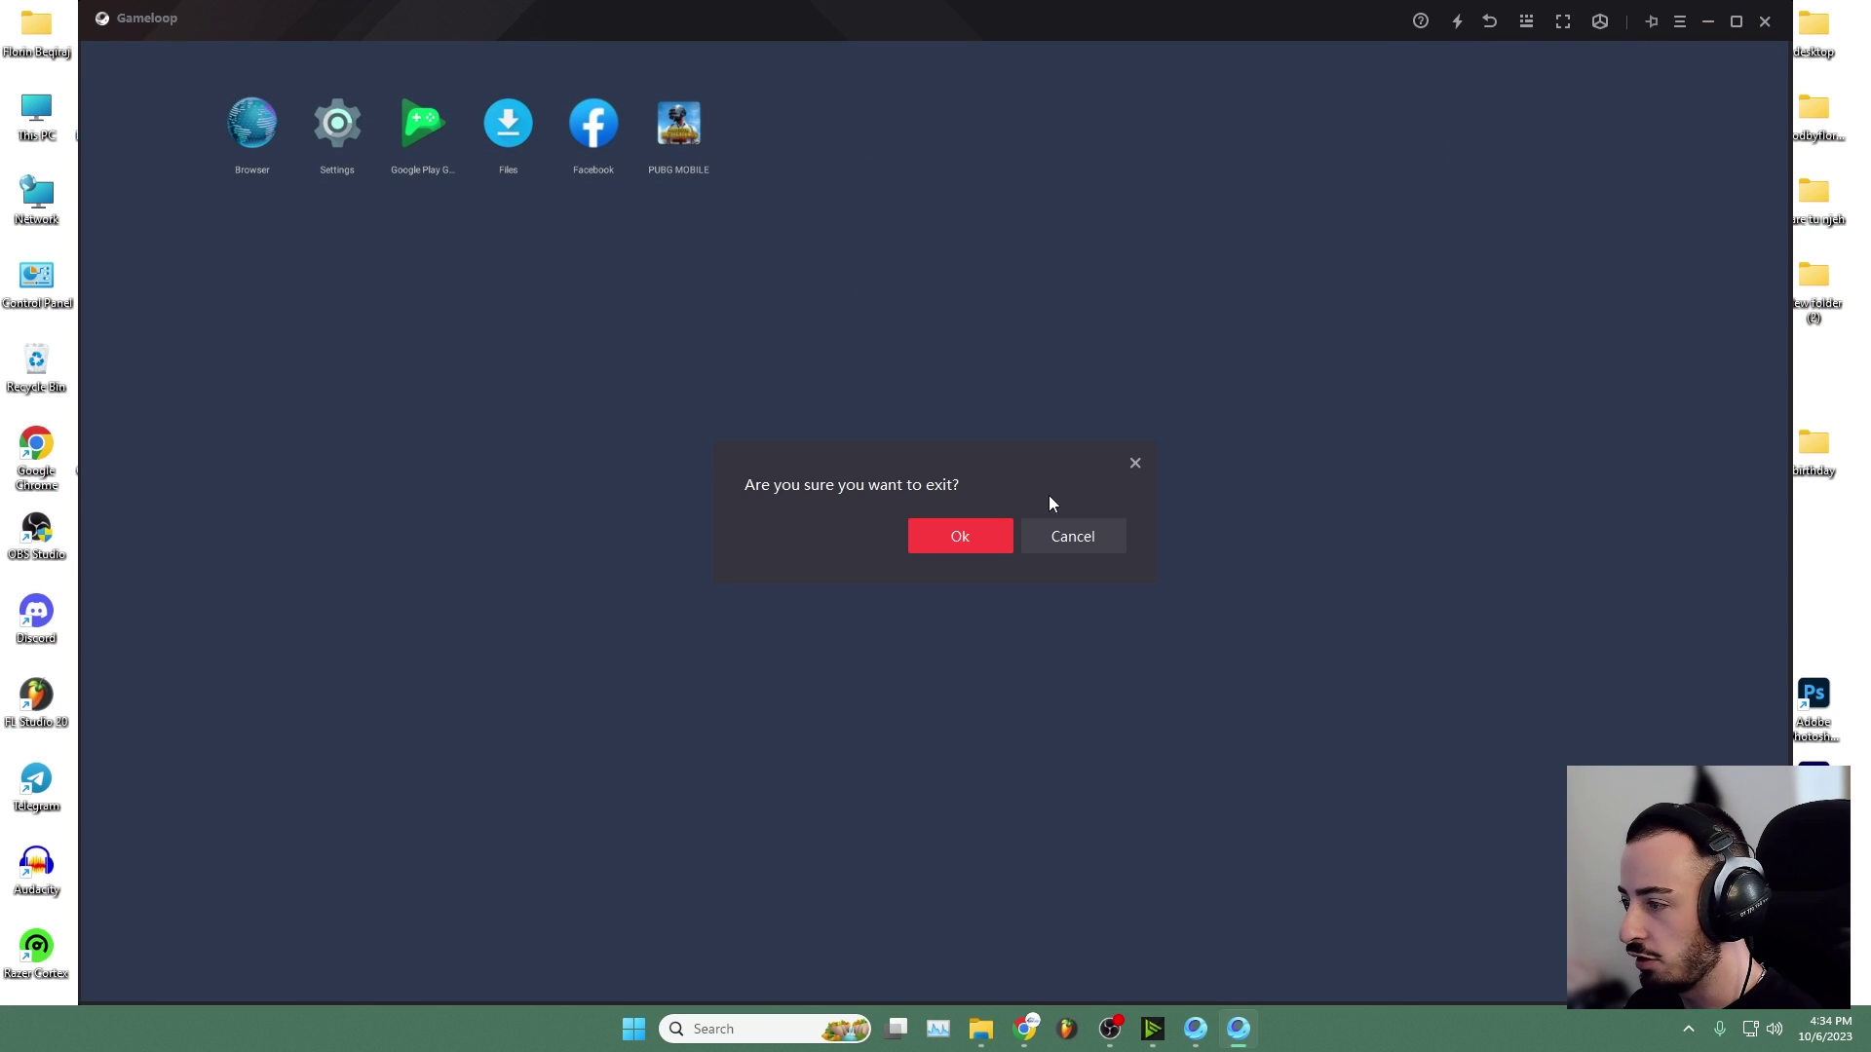
click(986, 542)
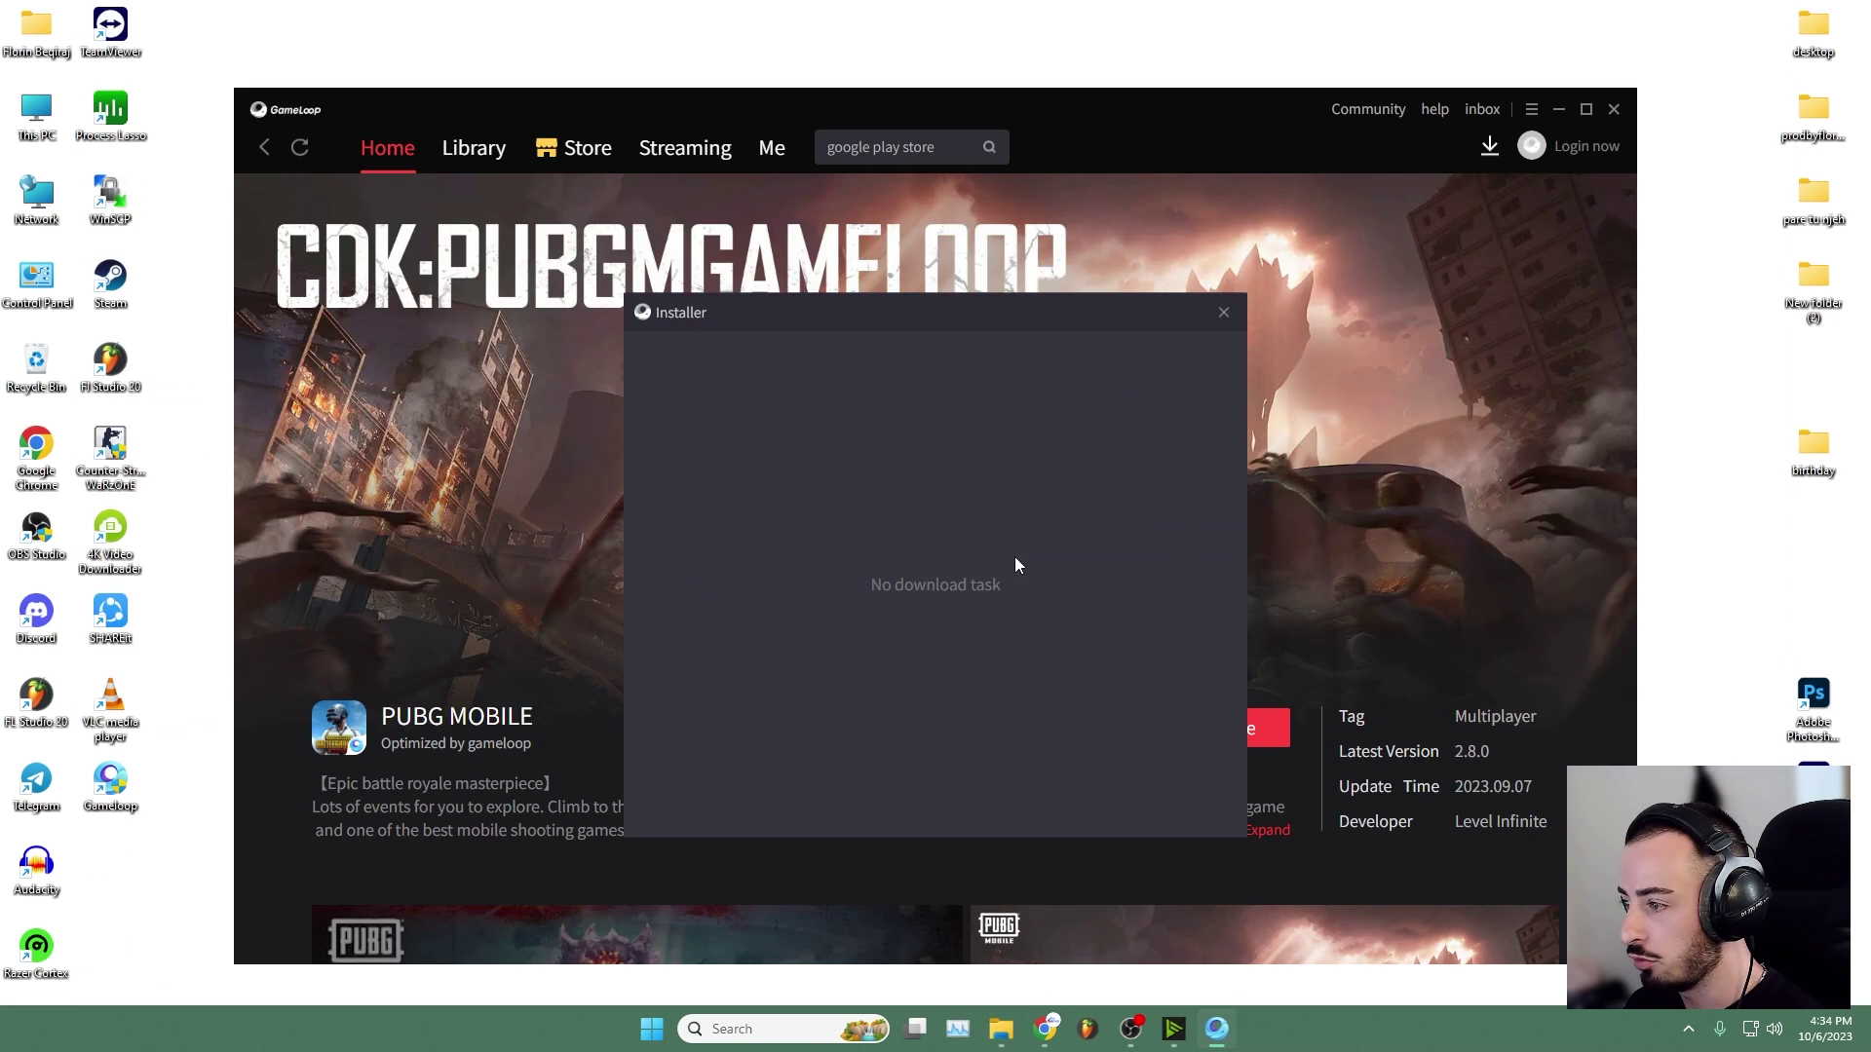
click(1224, 314)
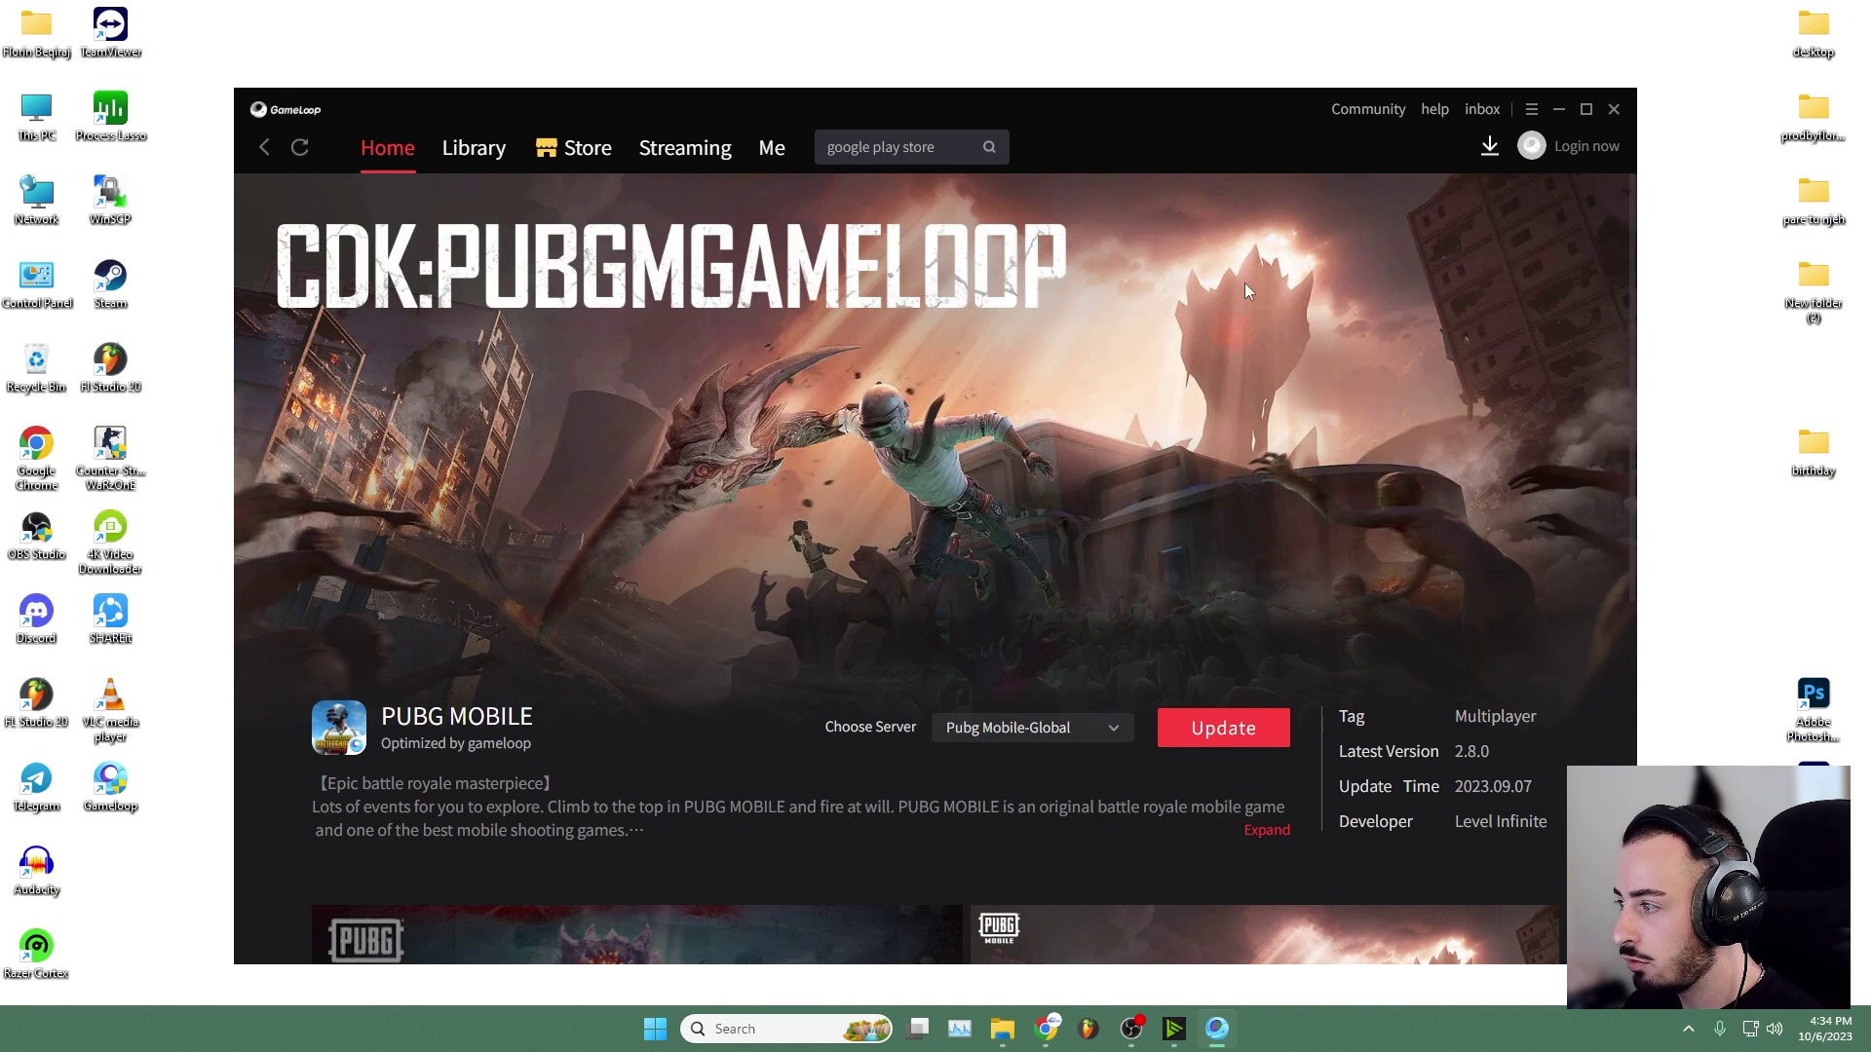
- Review the Engine, Model, Account and Game pages of the Gameloop settings, and save them as they are
click(1528, 114)
click(1495, 201)
click(655, 368)
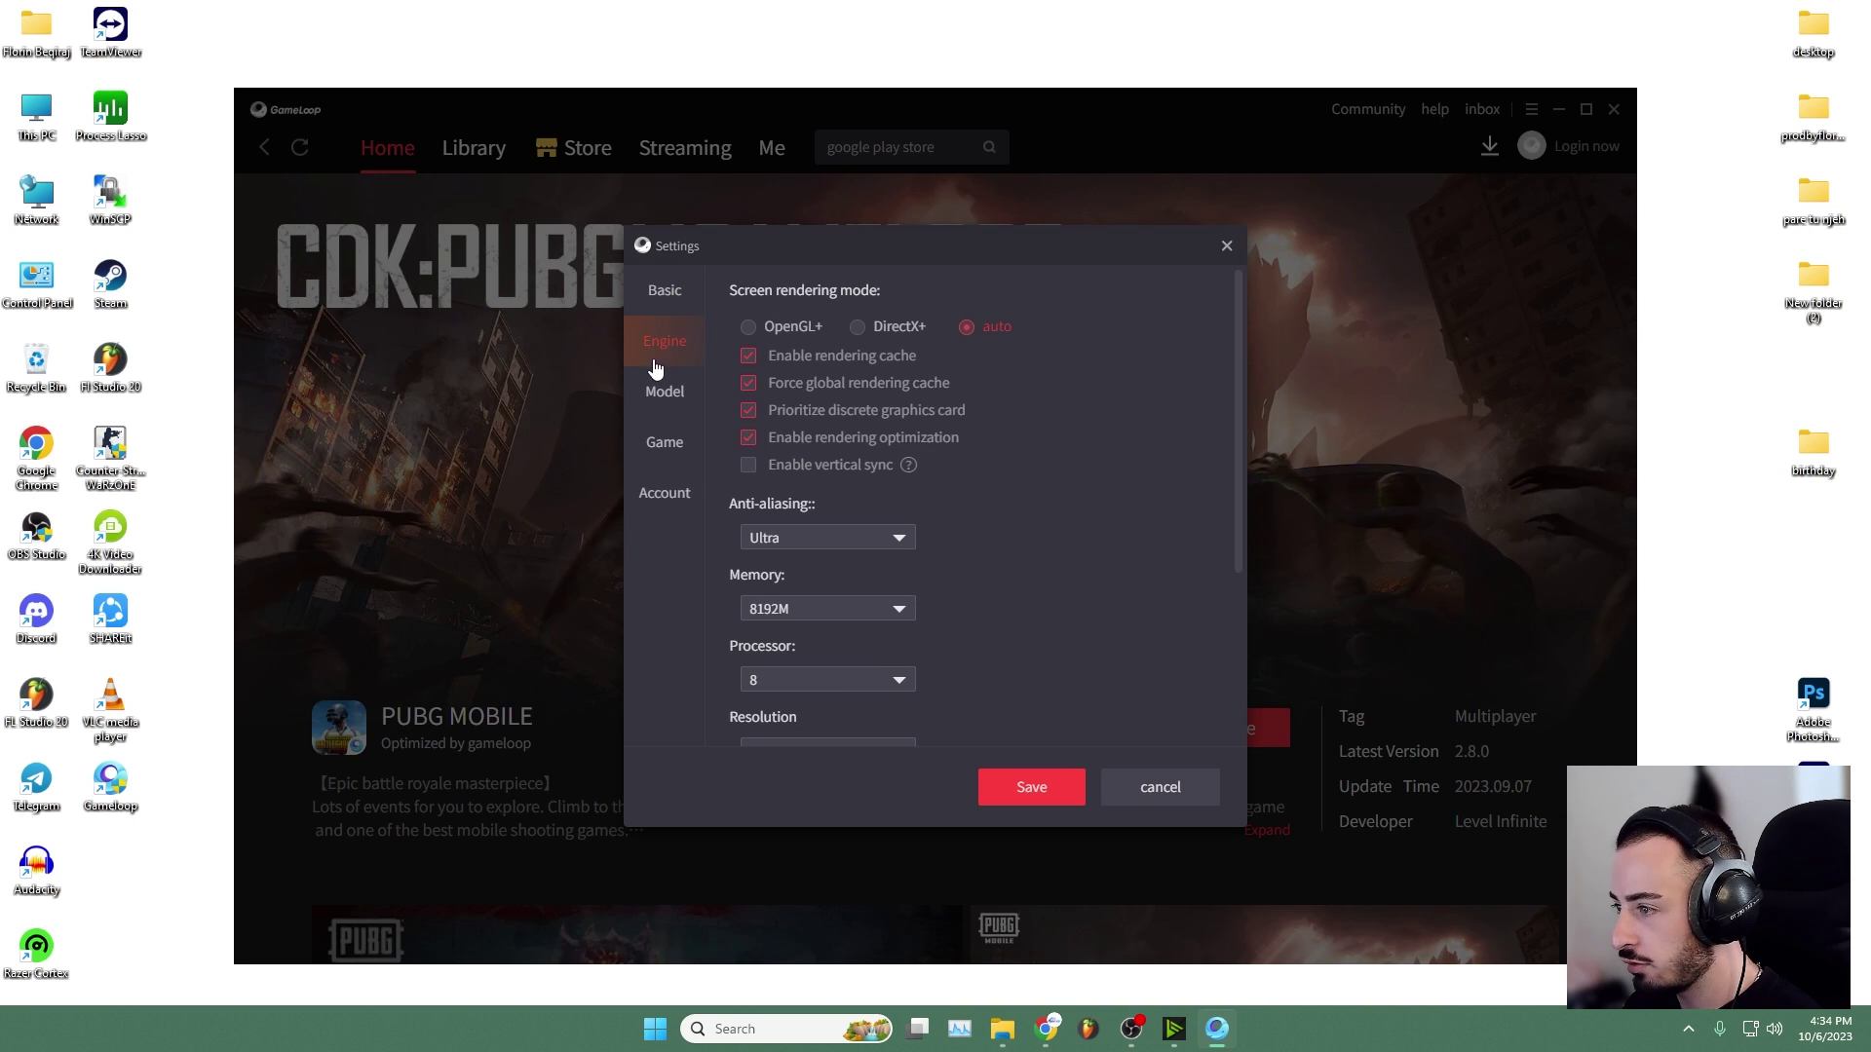
scroll(1189, 419, down, 5)
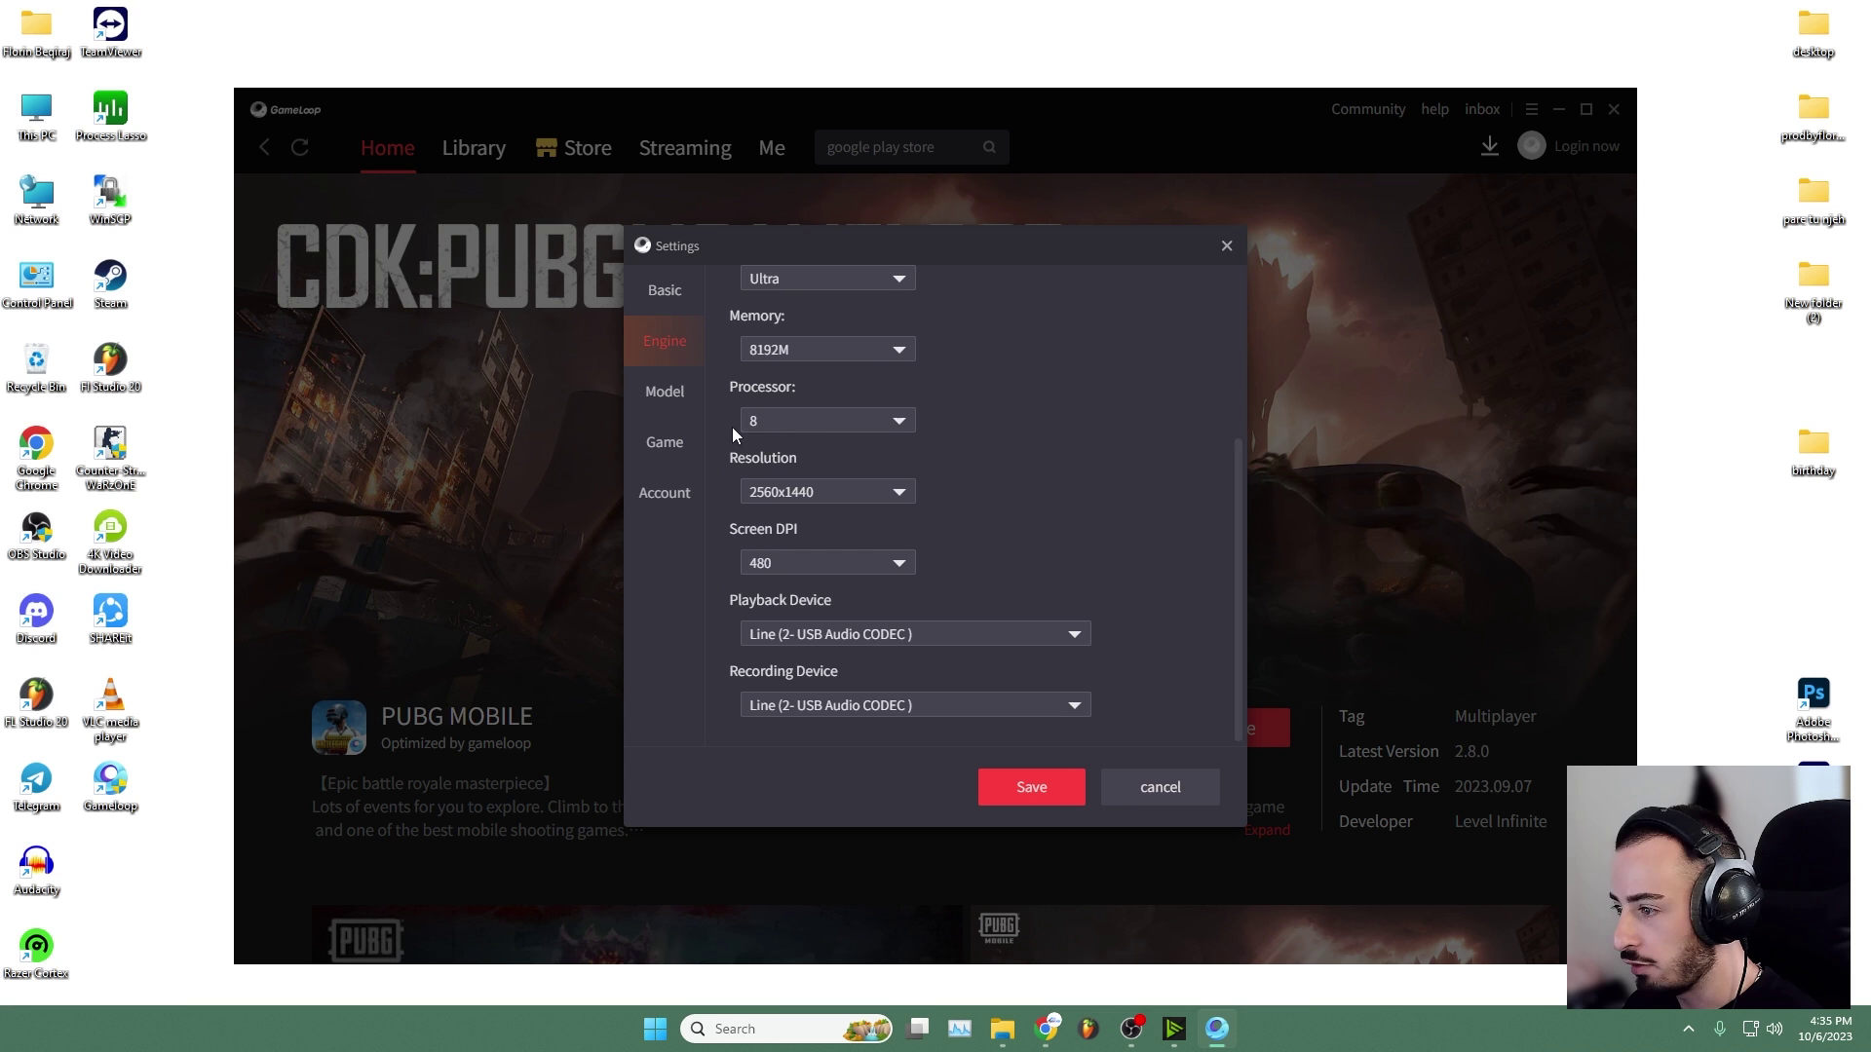
click(677, 391)
click(672, 458)
click(669, 493)
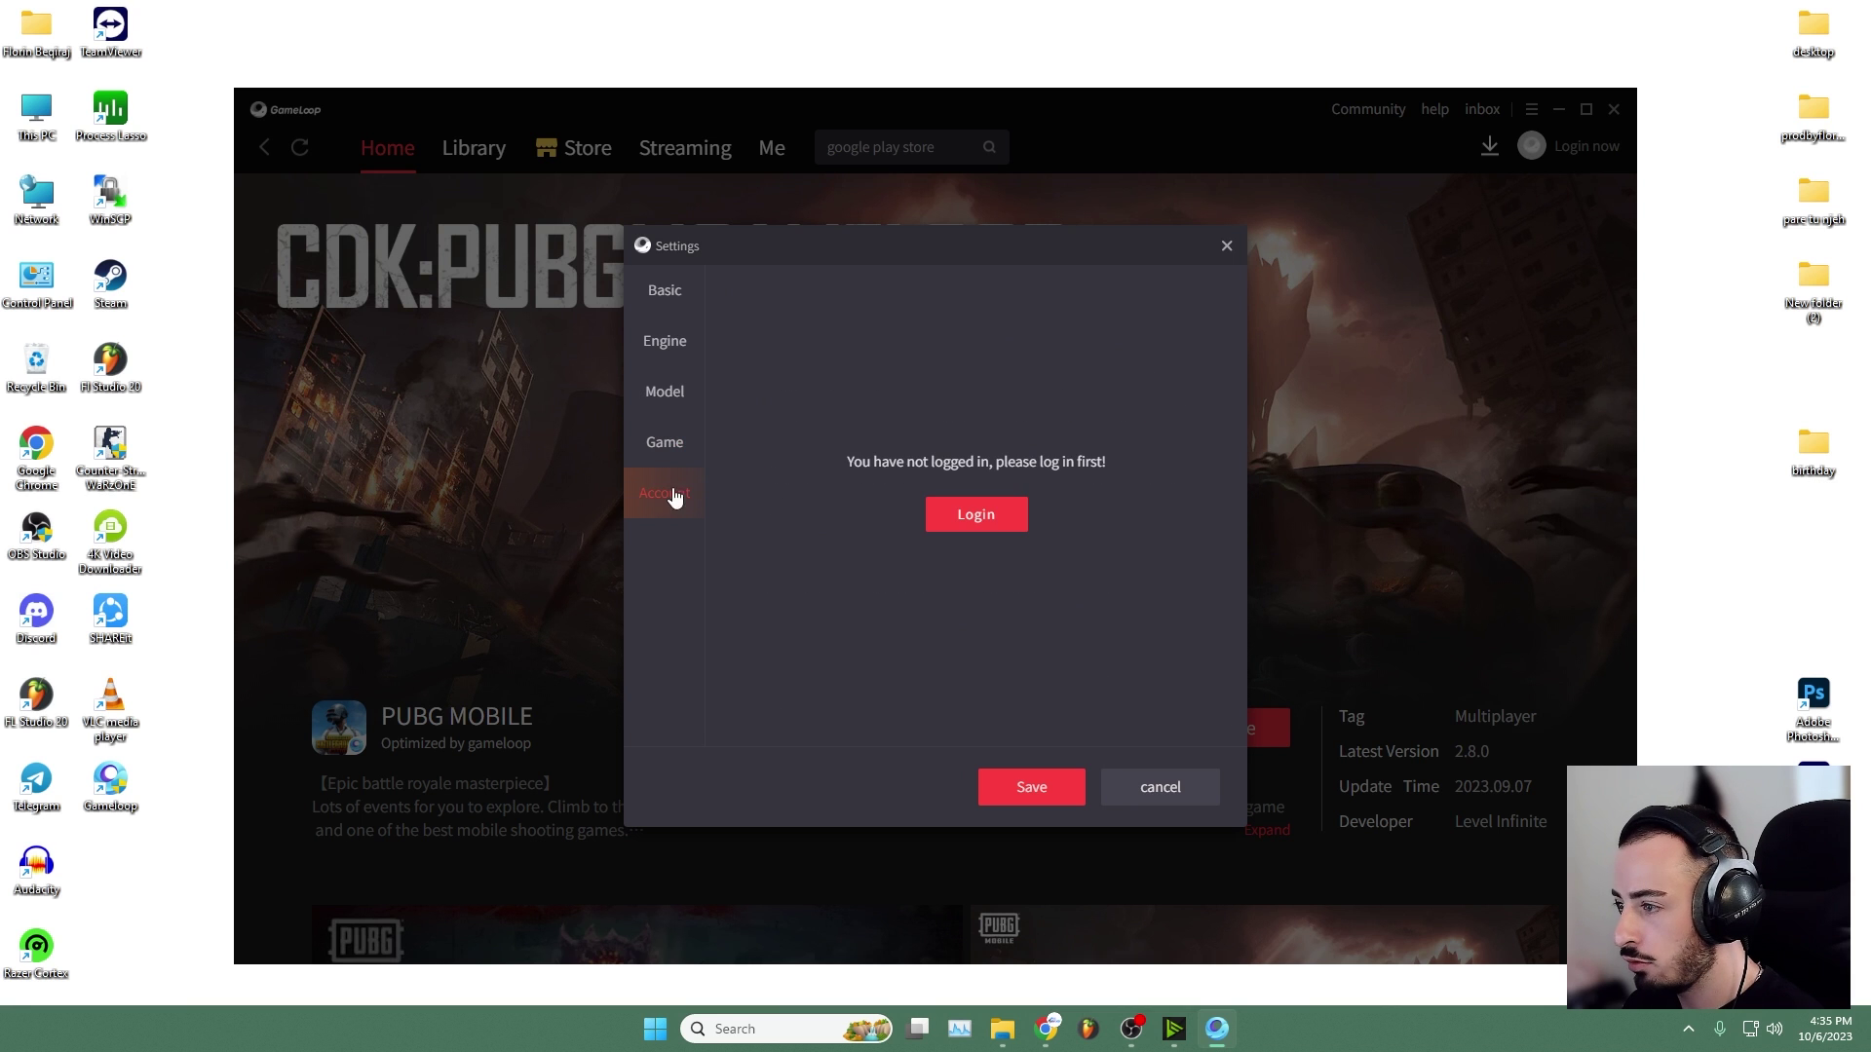
click(653, 448)
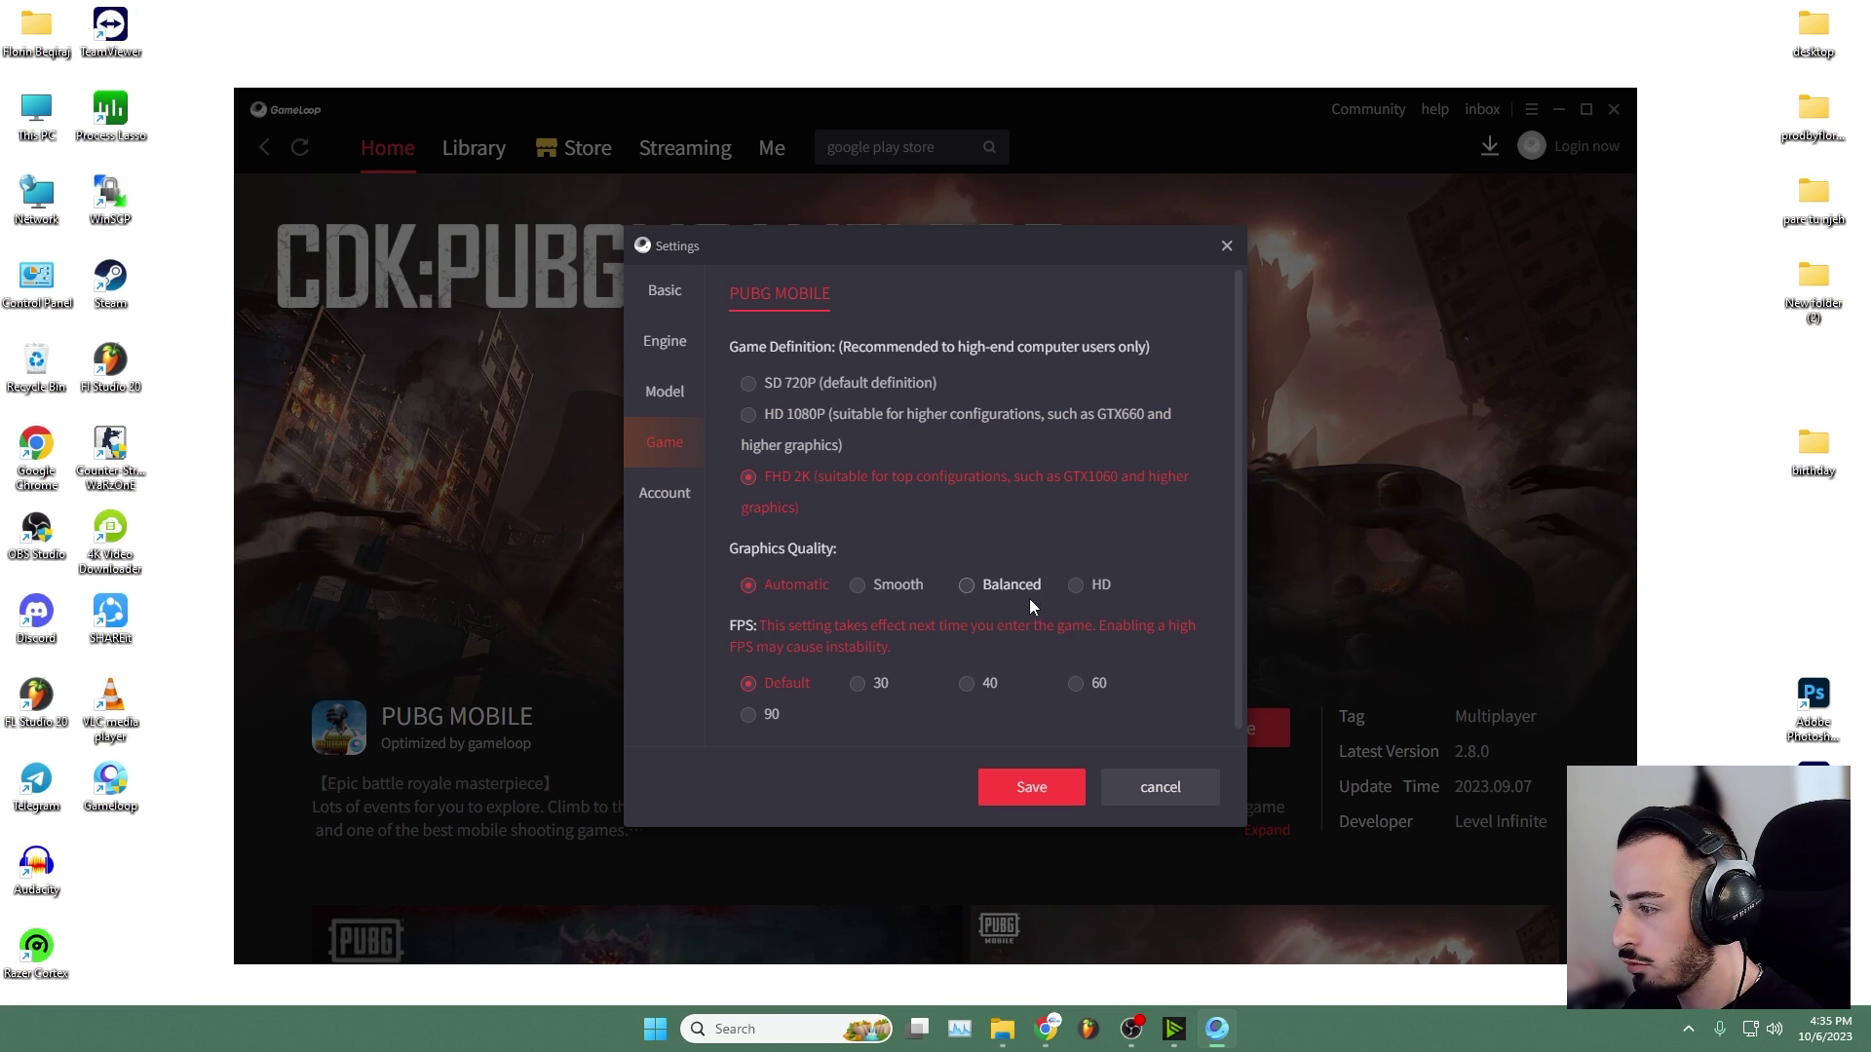
click(1040, 787)
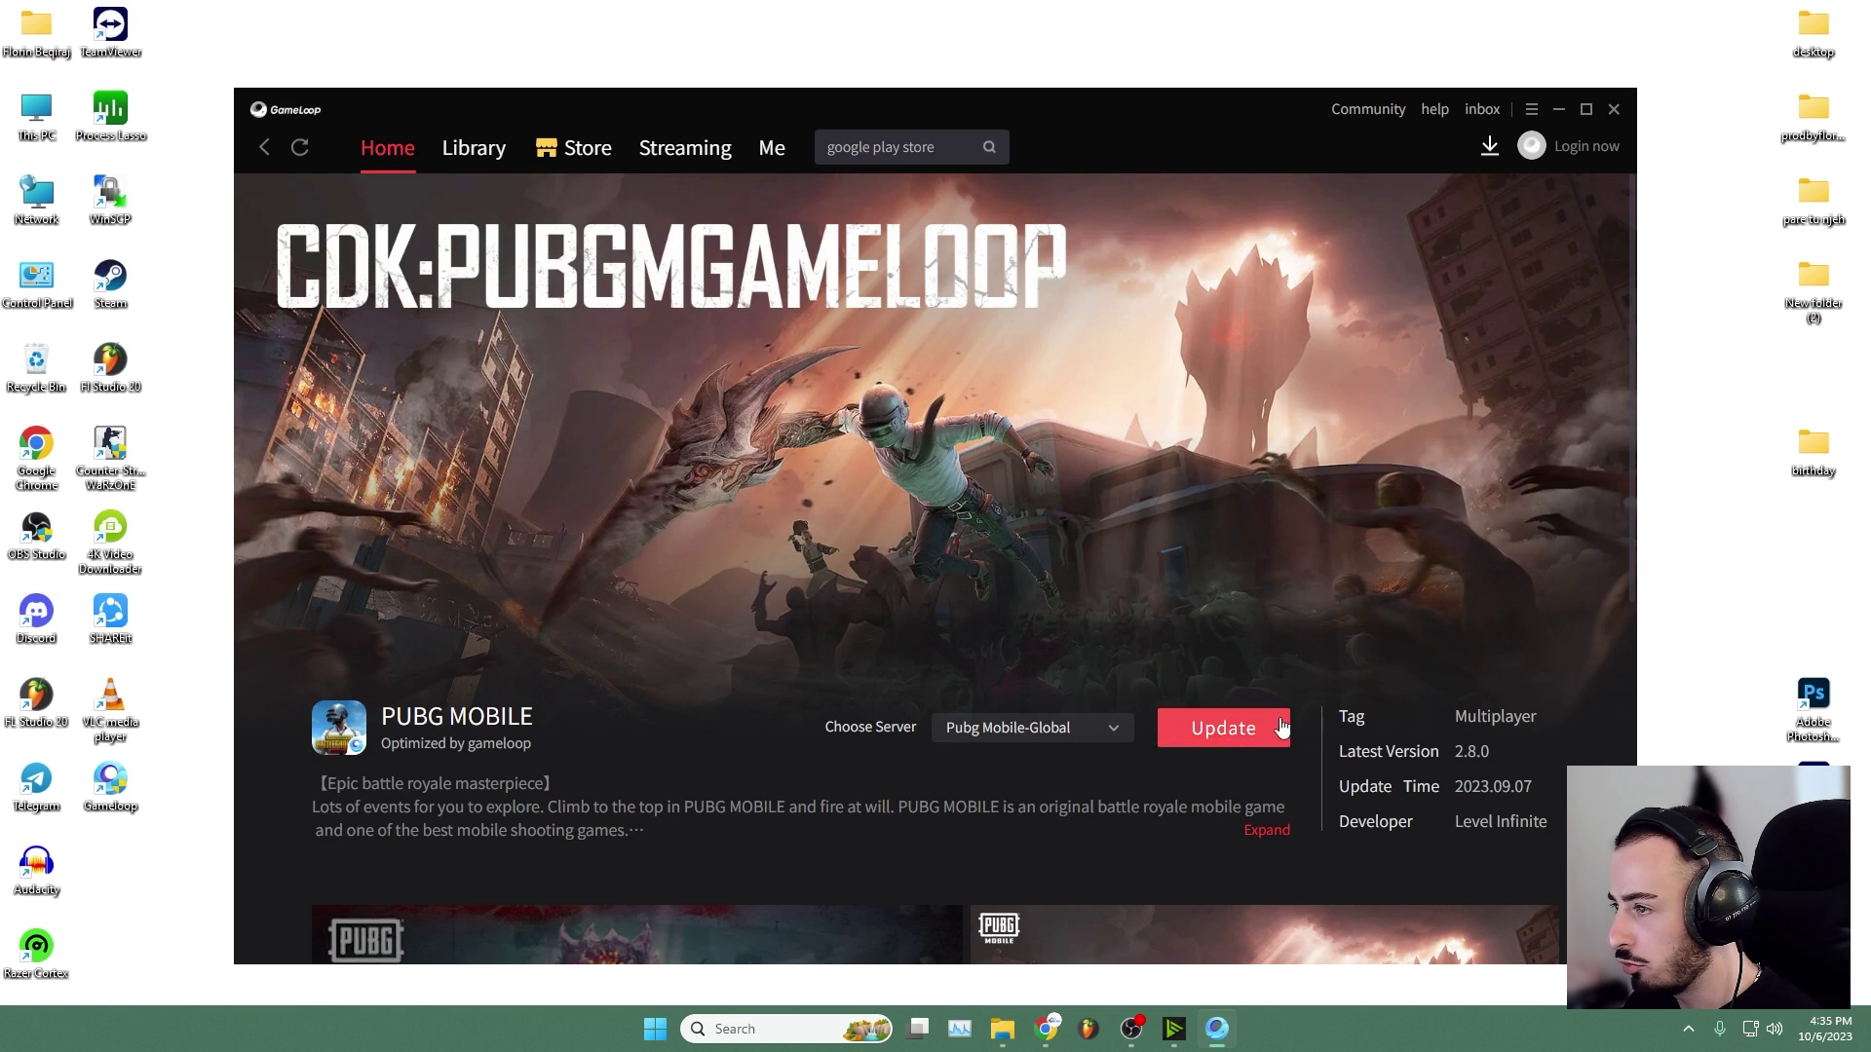
- Switch Gameloop to its Me page and close it, and open the "gameloop target" text document
click(773, 153)
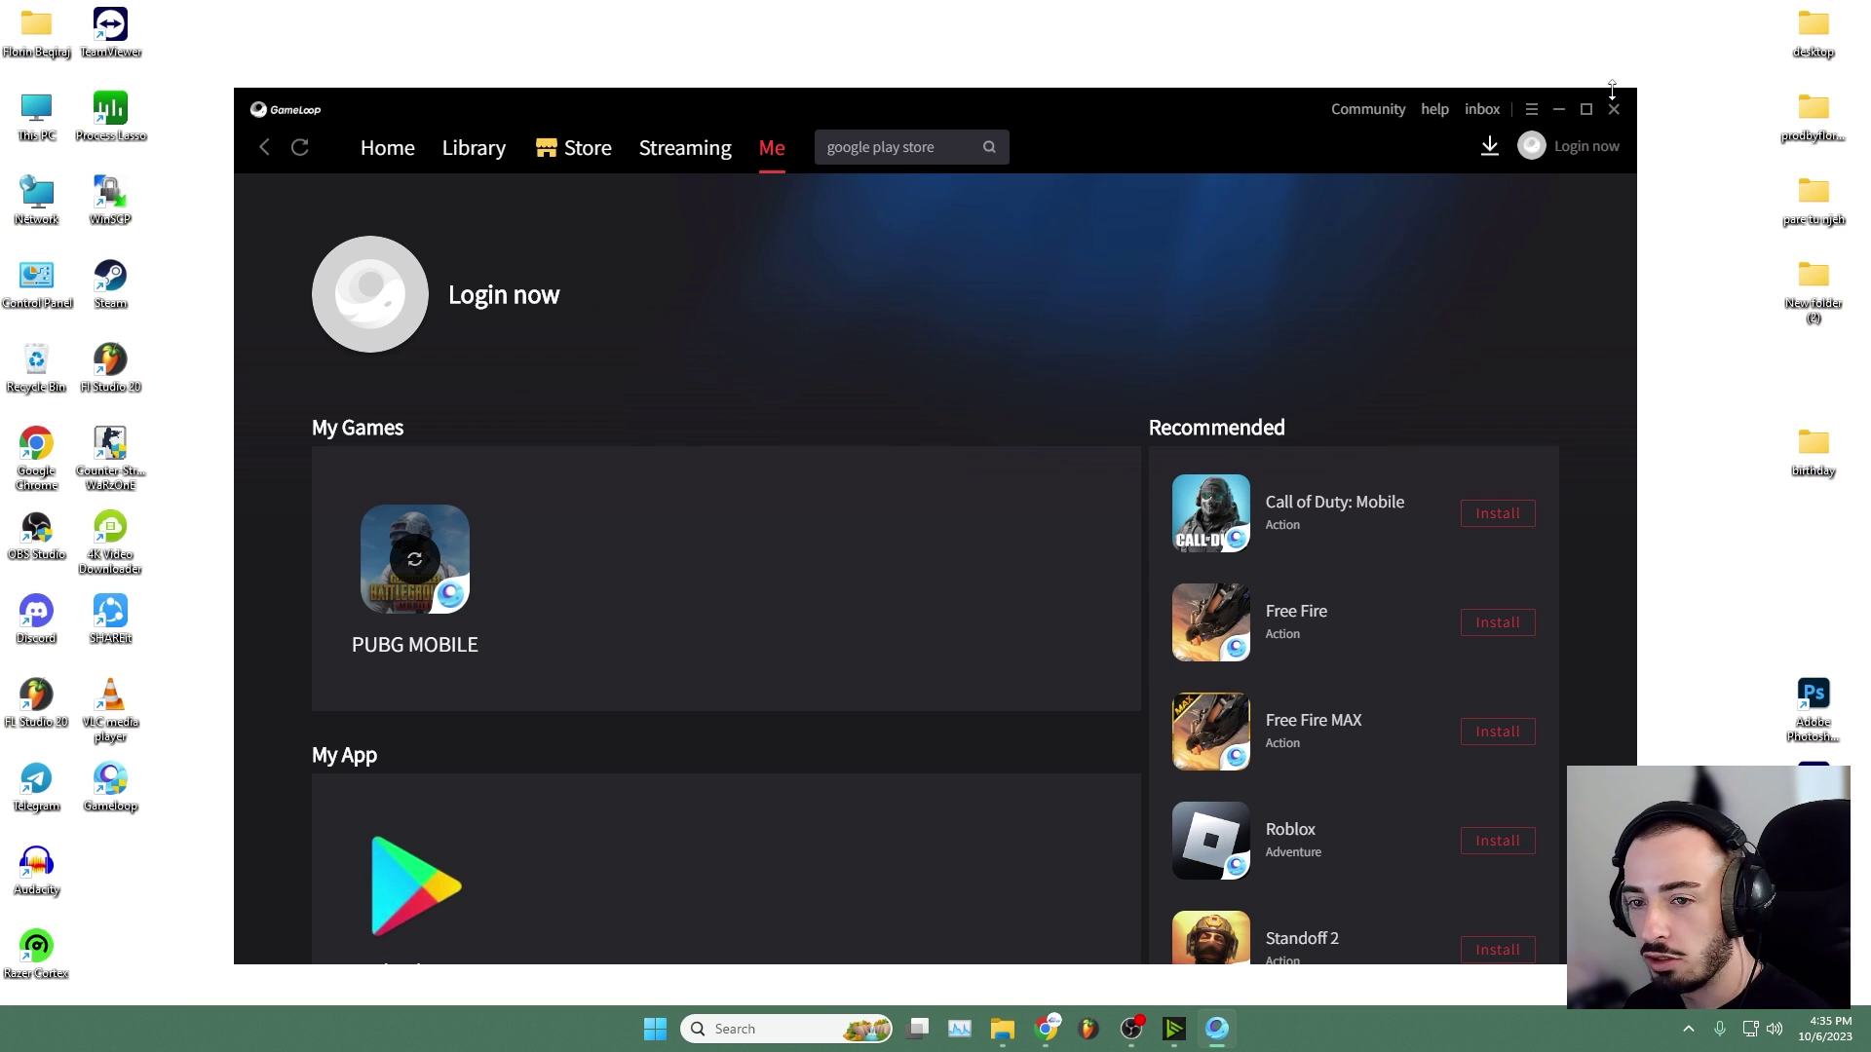
click(1613, 110)
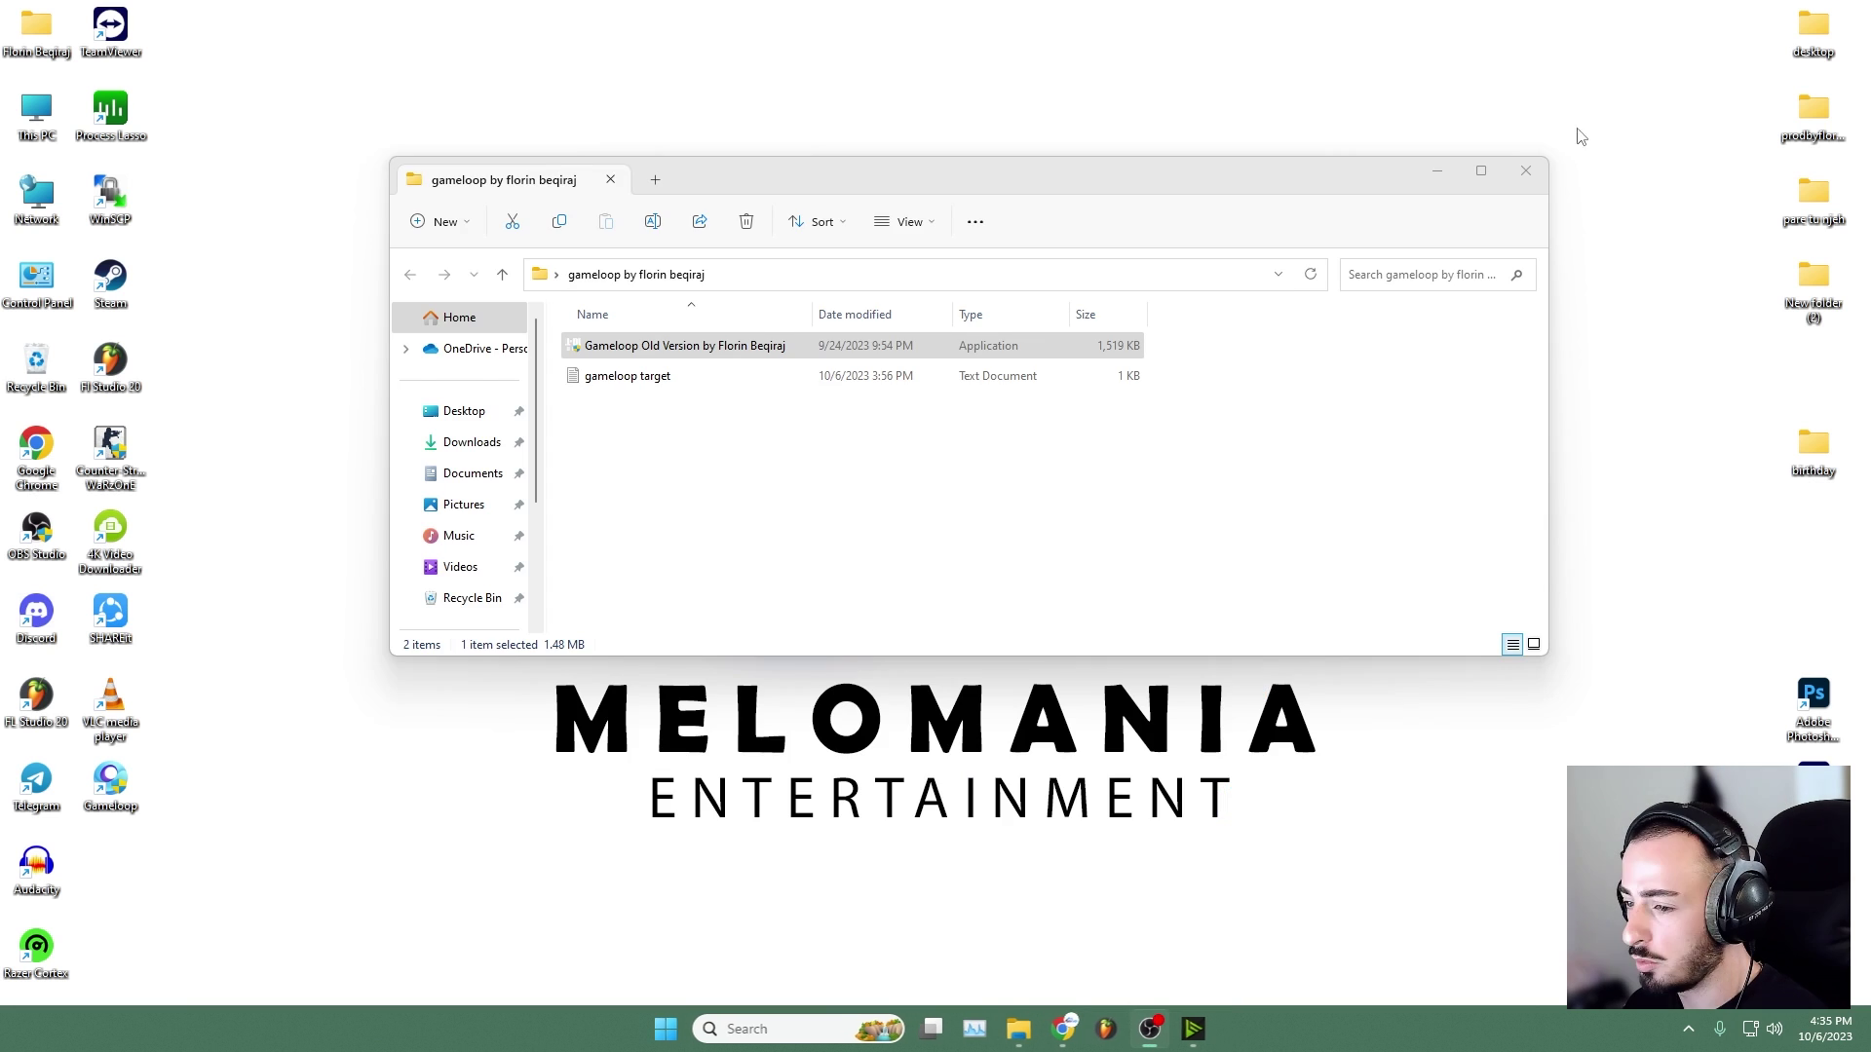
double_click(639, 378)
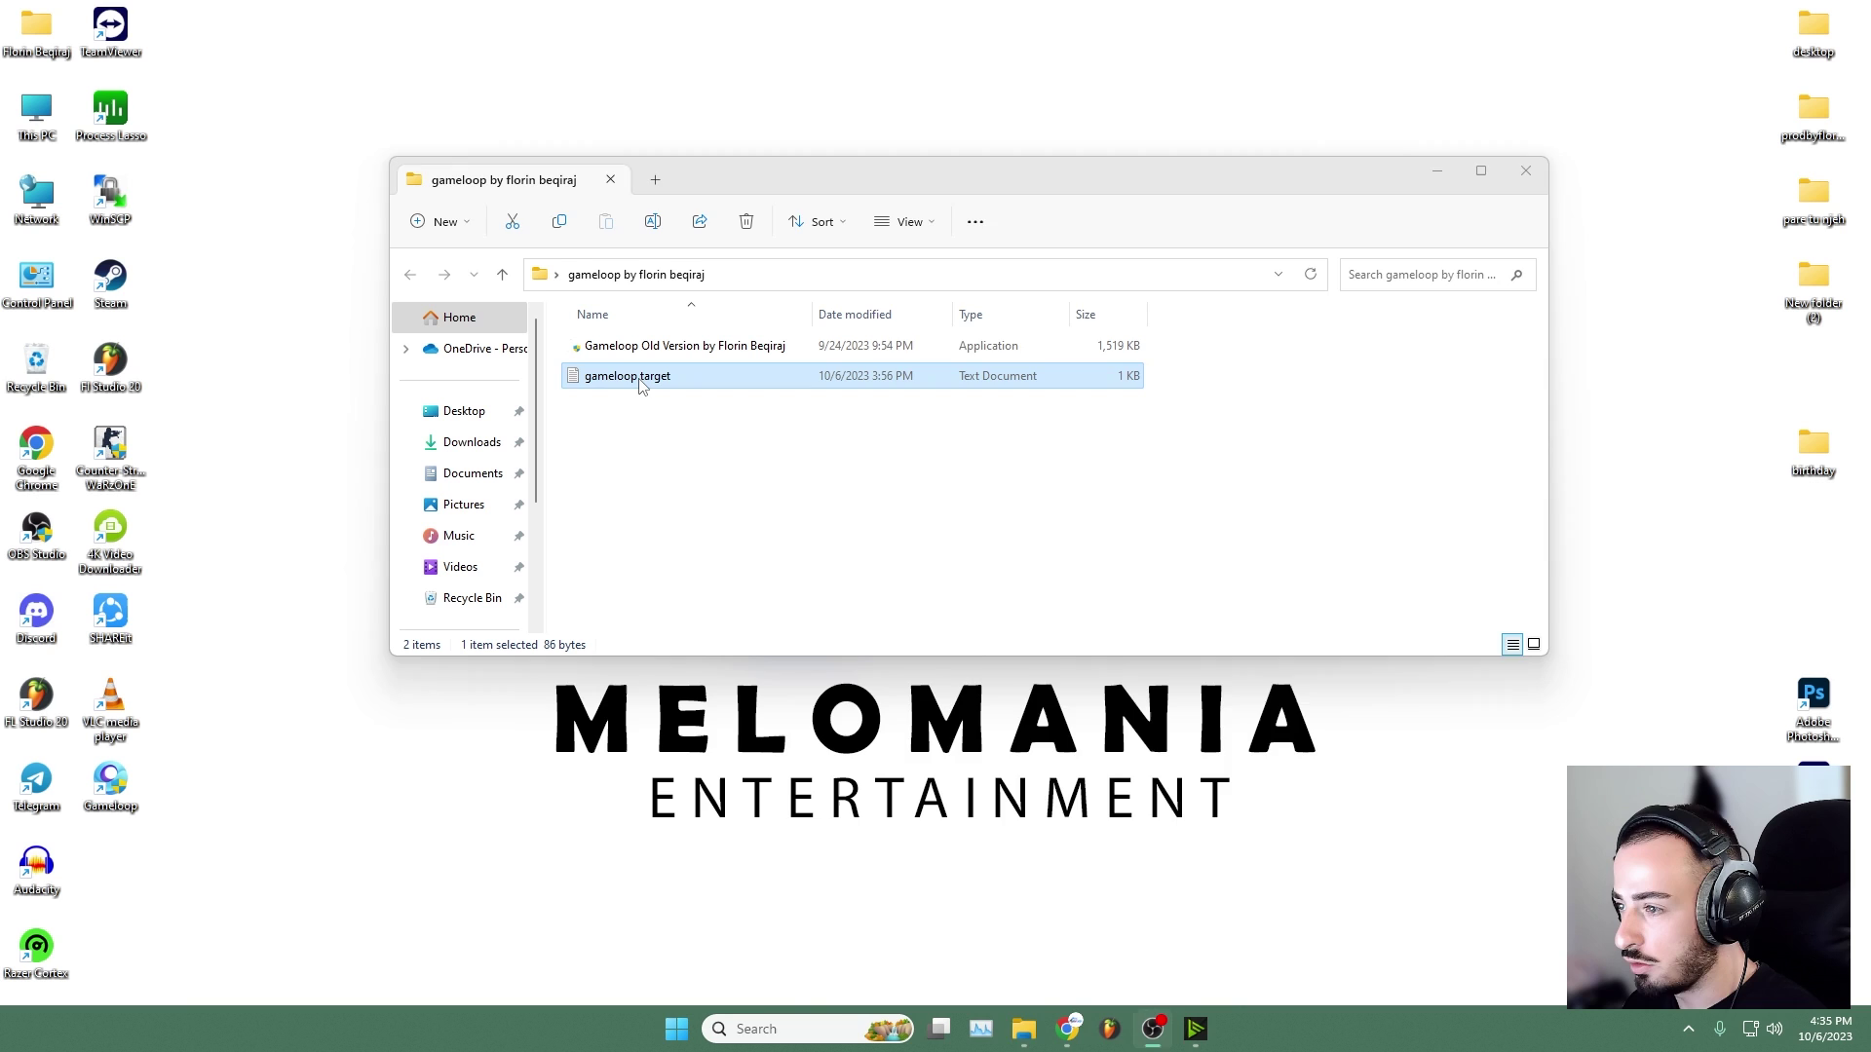
- Examine the Target instruction and the launch command below it in the text document
drag(1254, 347, 740, 353)
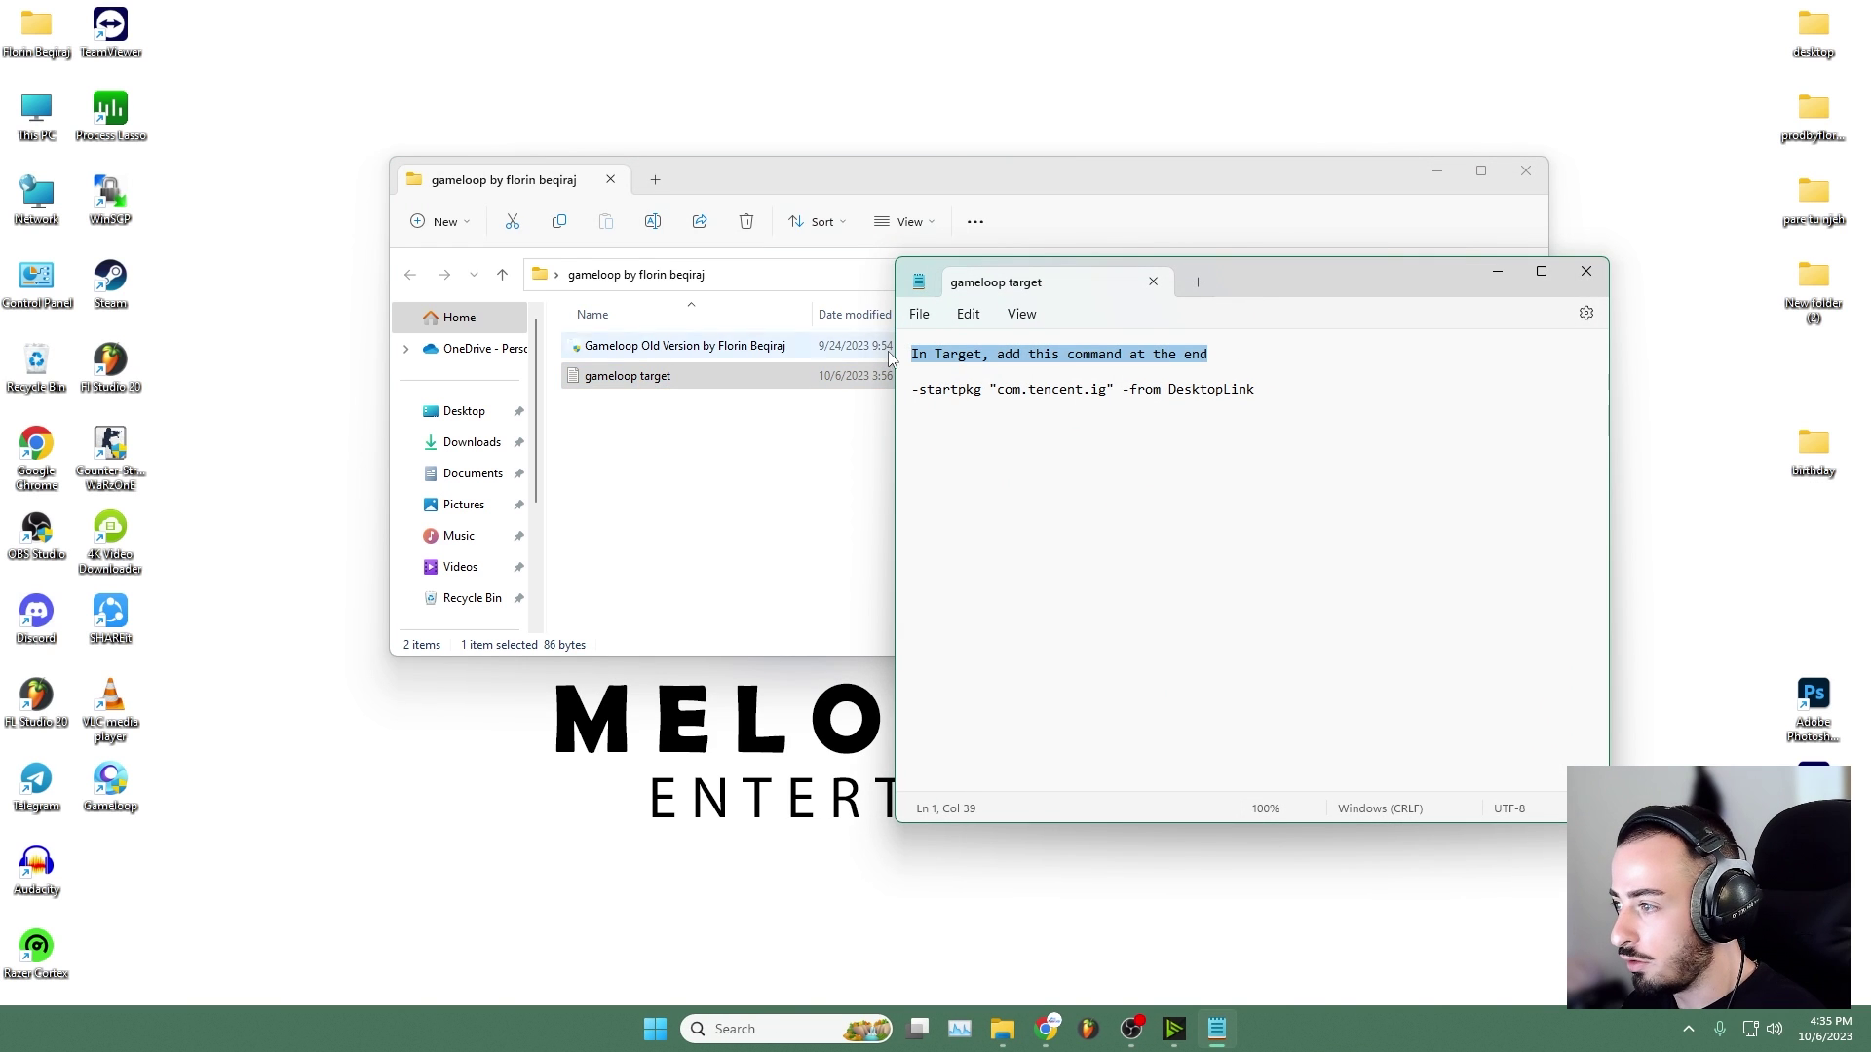
click(1055, 354)
drag(1285, 393, 875, 408)
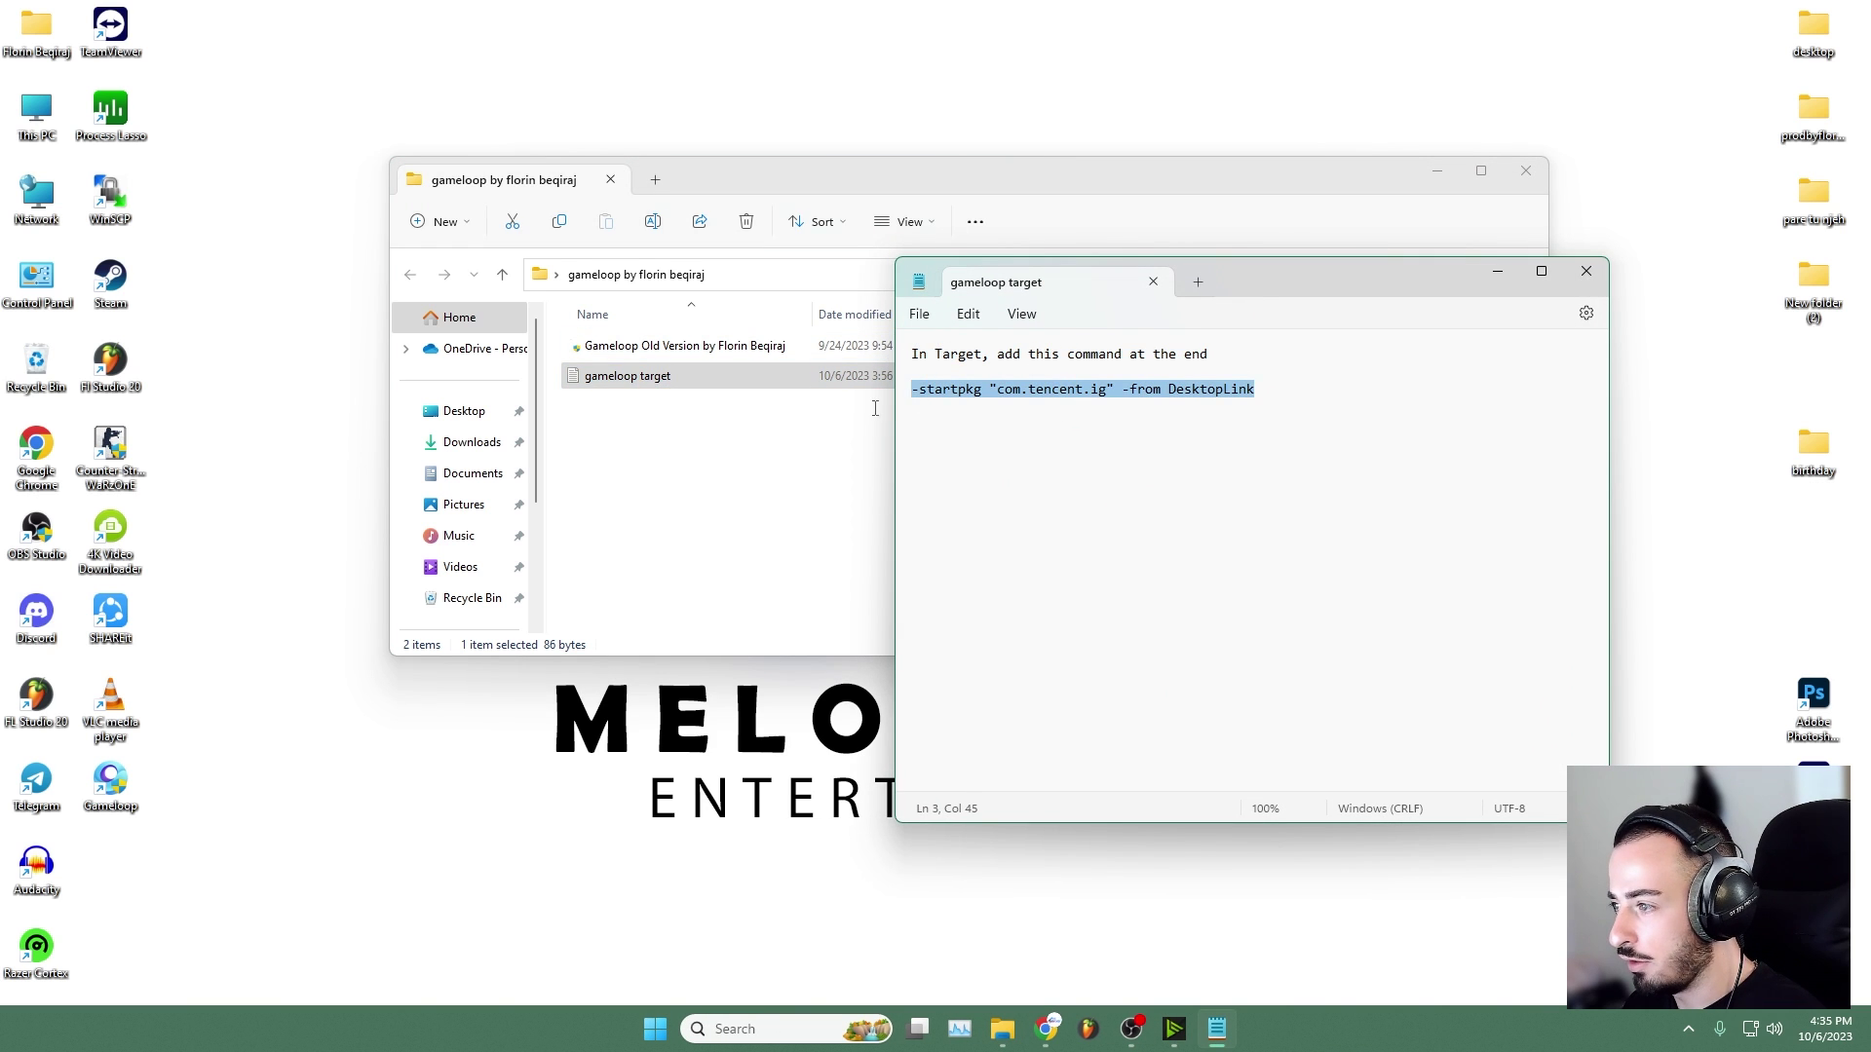
click(1274, 395)
drag(1273, 394, 894, 416)
click(1059, 394)
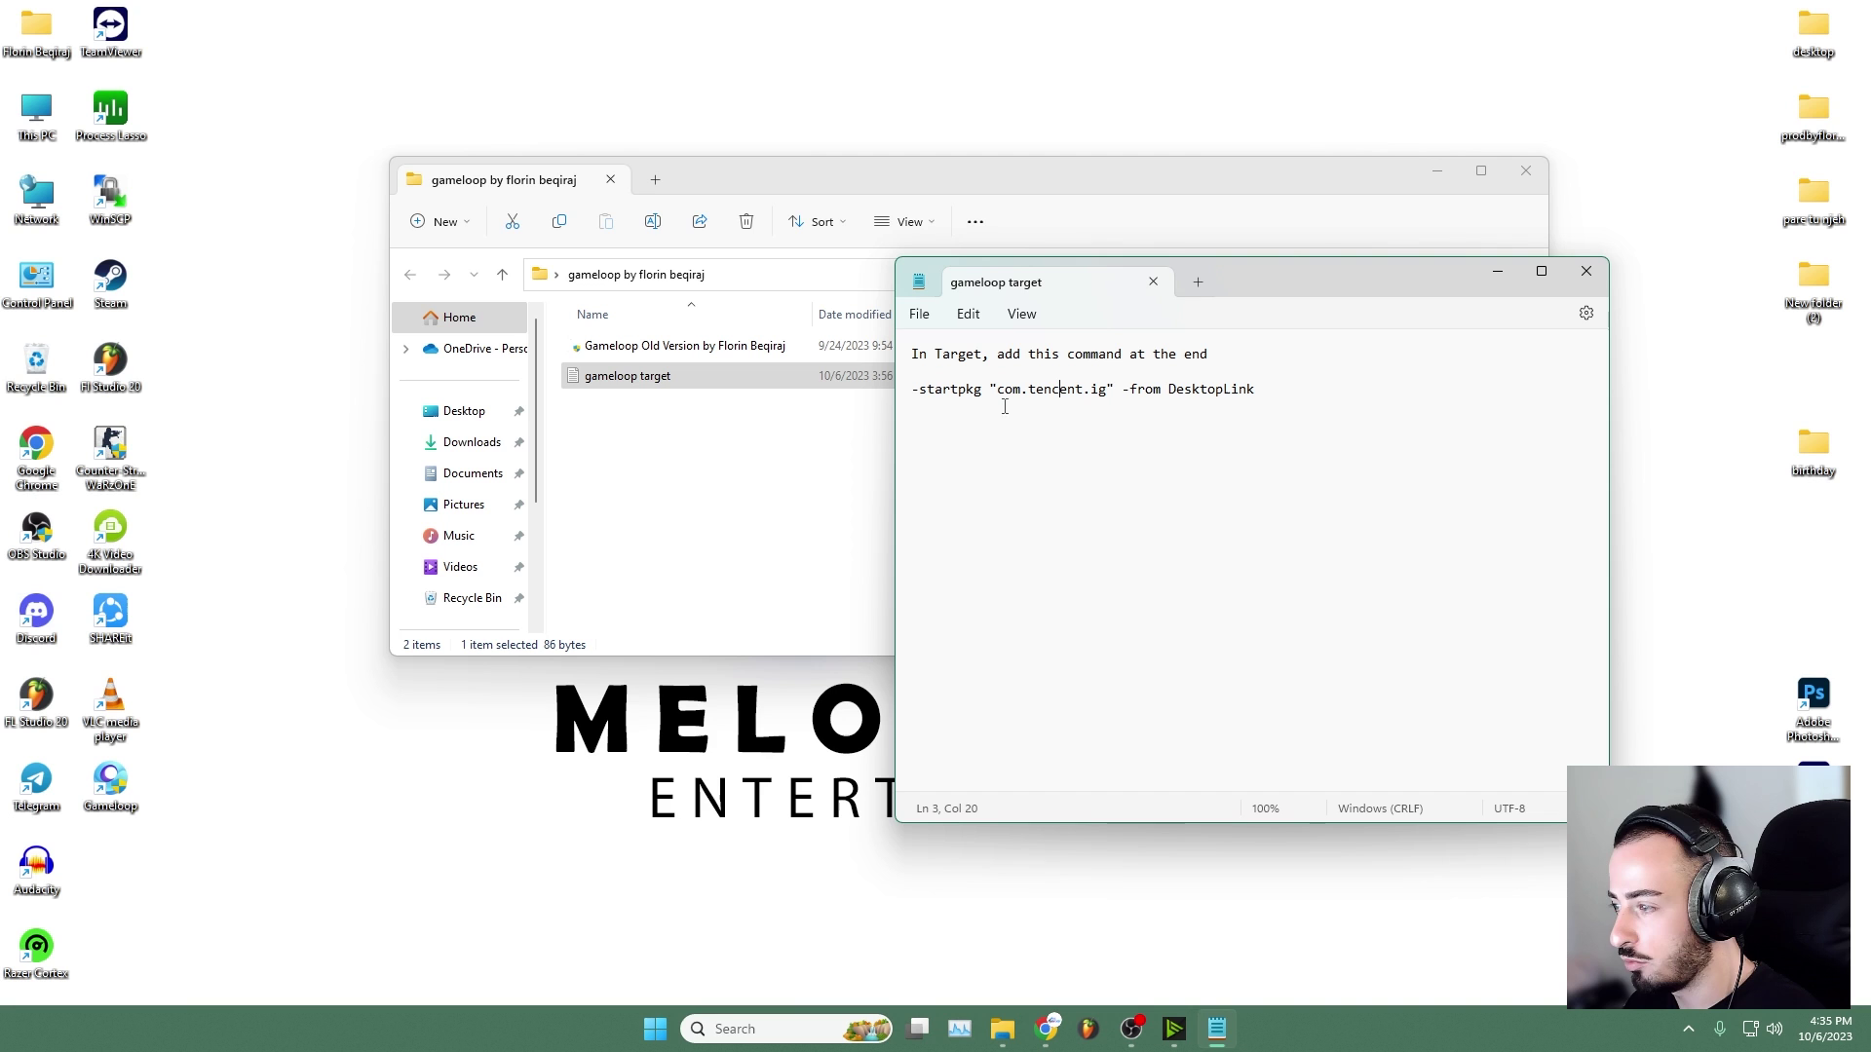
- Open the properties of the Gameloop desktop shortcut
click(107, 784)
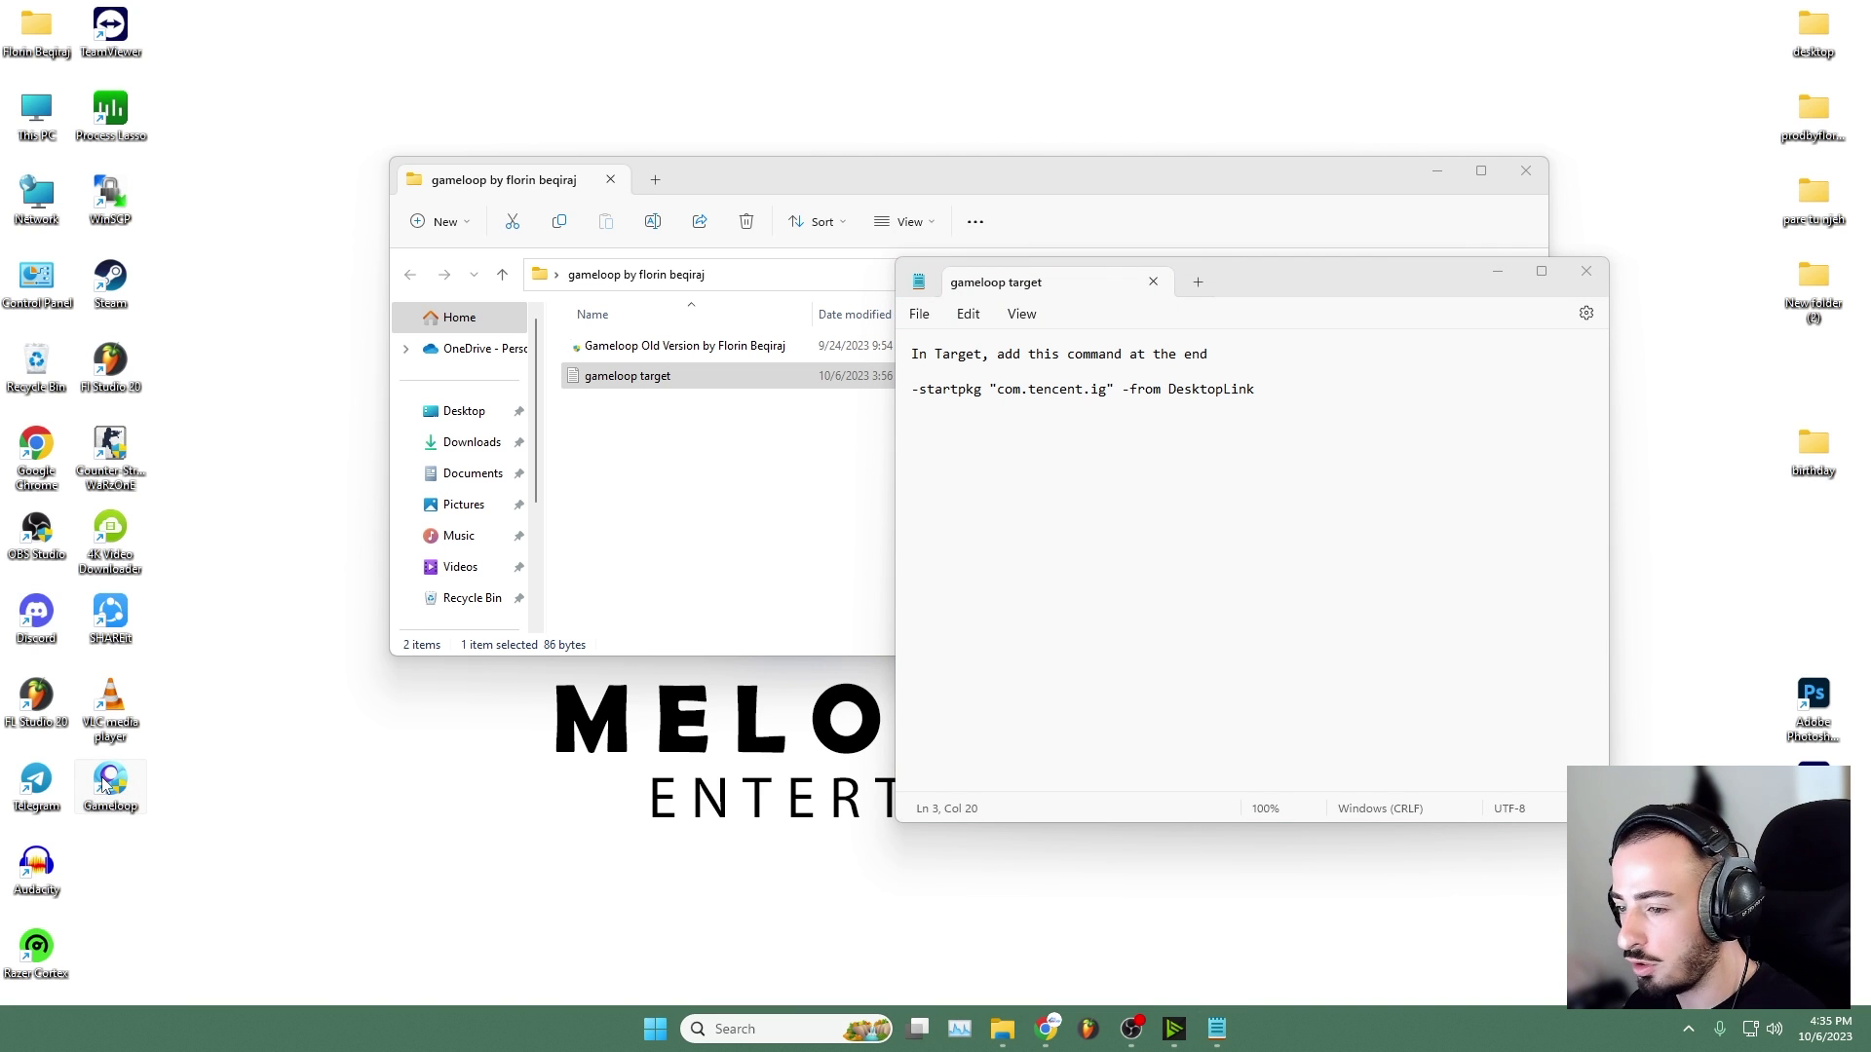
right_click(105, 784)
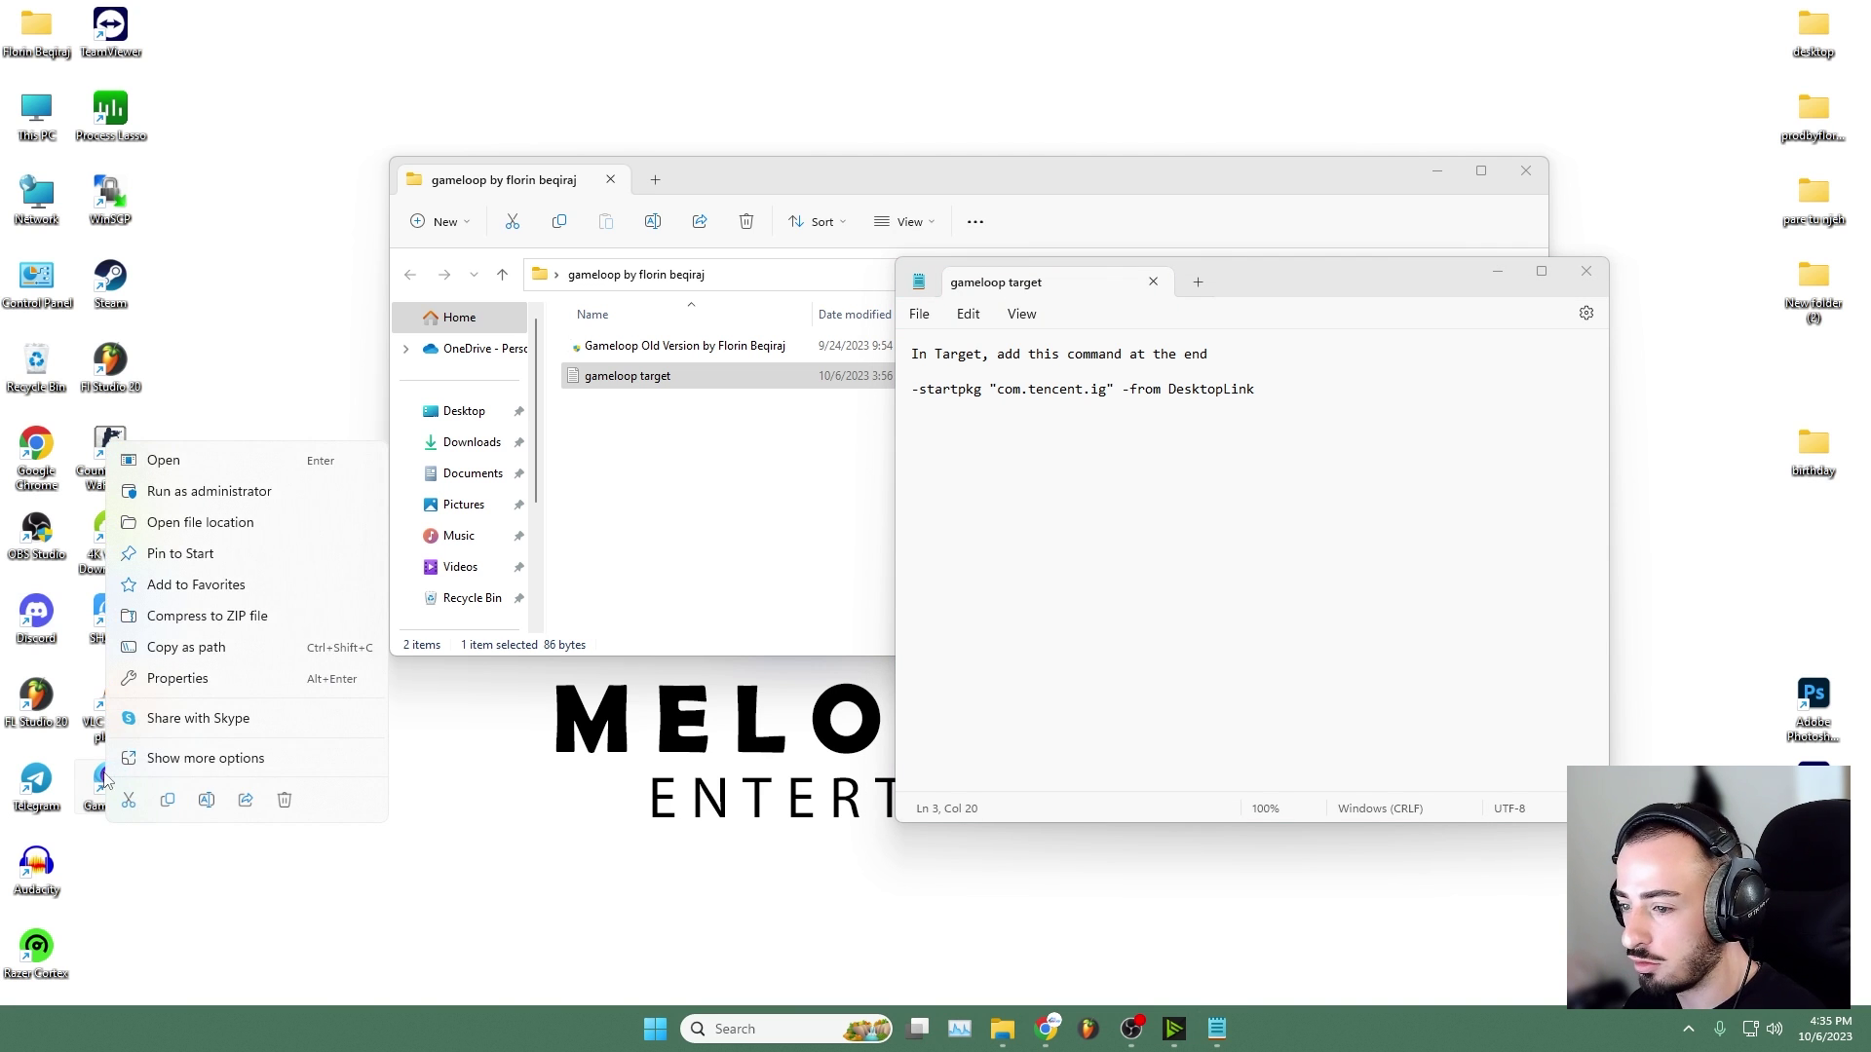
click(190, 770)
click(269, 758)
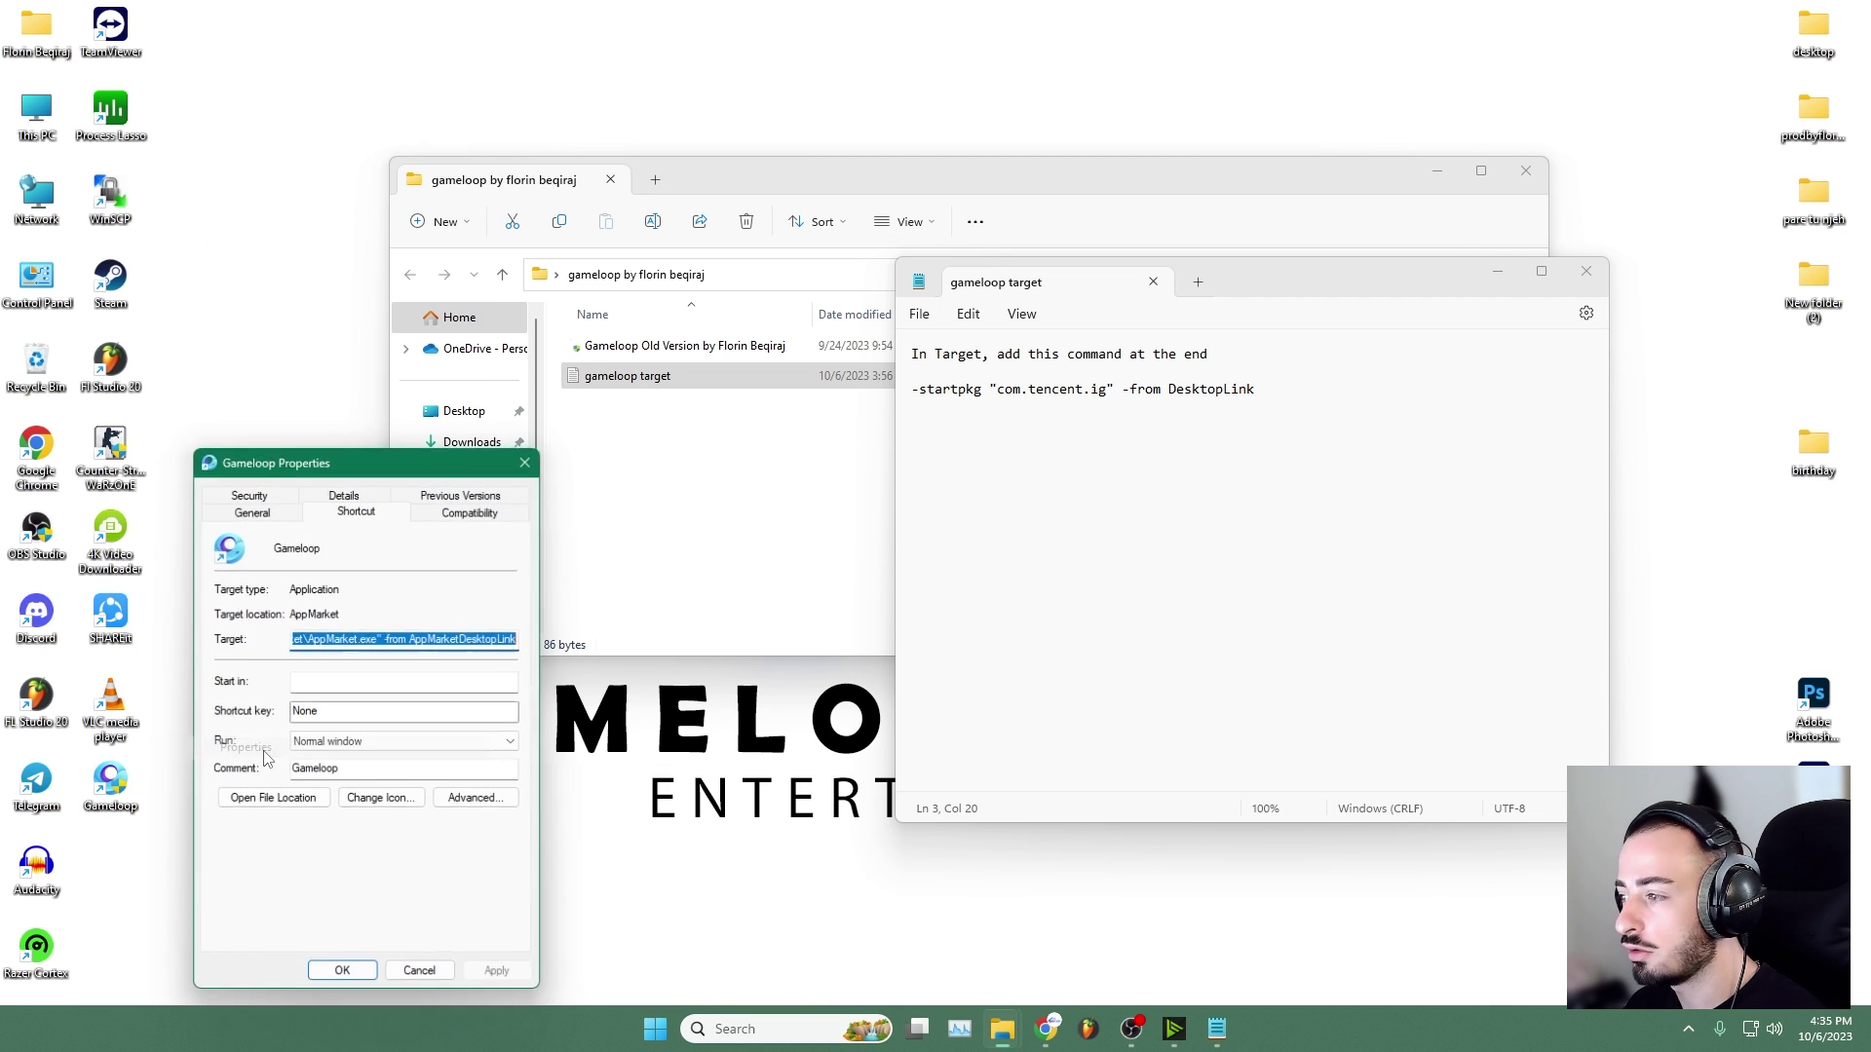
- Copy the command -startpkg "com.tencent.ig" -from DesktopLink from the text document
click(1276, 400)
drag(1276, 400, 895, 390)
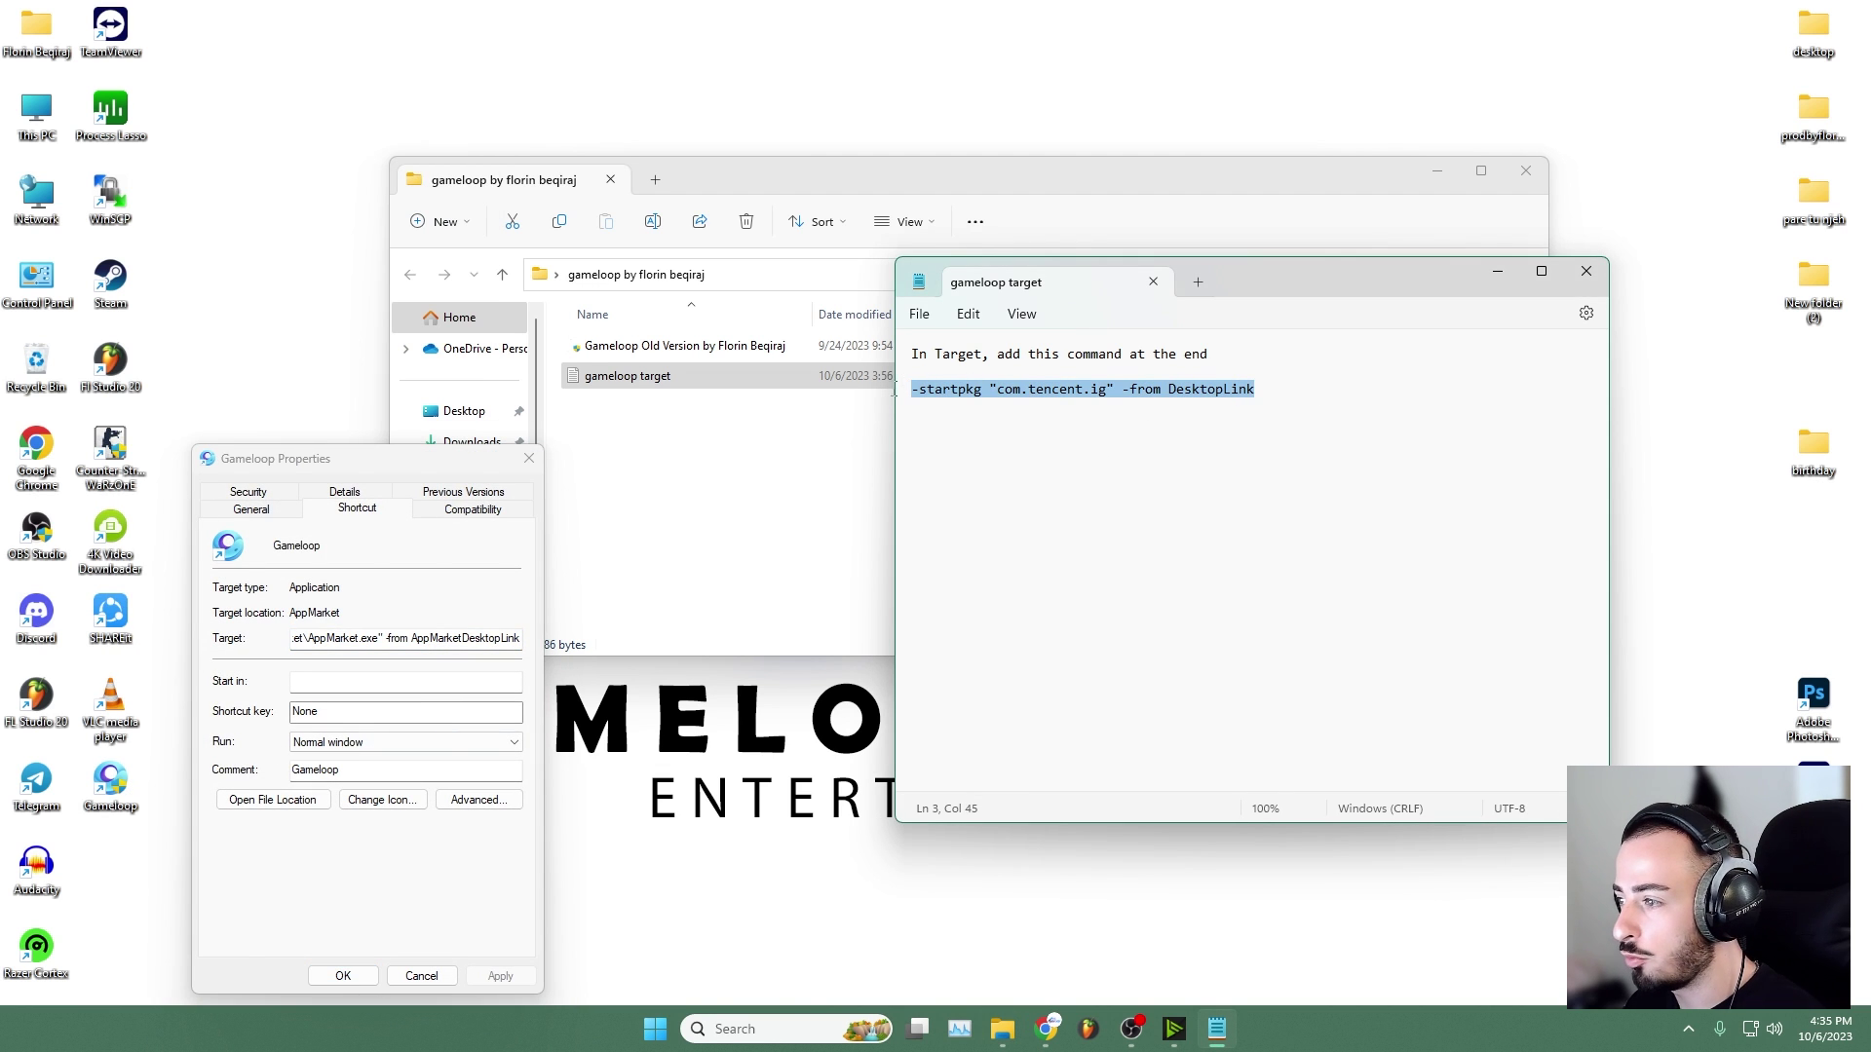
right_click(960, 399)
click(985, 494)
- Append -startpkg "com.tencent.ig" -from DesktopLink to the end of the Gameloop shortcut's Target, and apply the change
drag(438, 638, 658, 642)
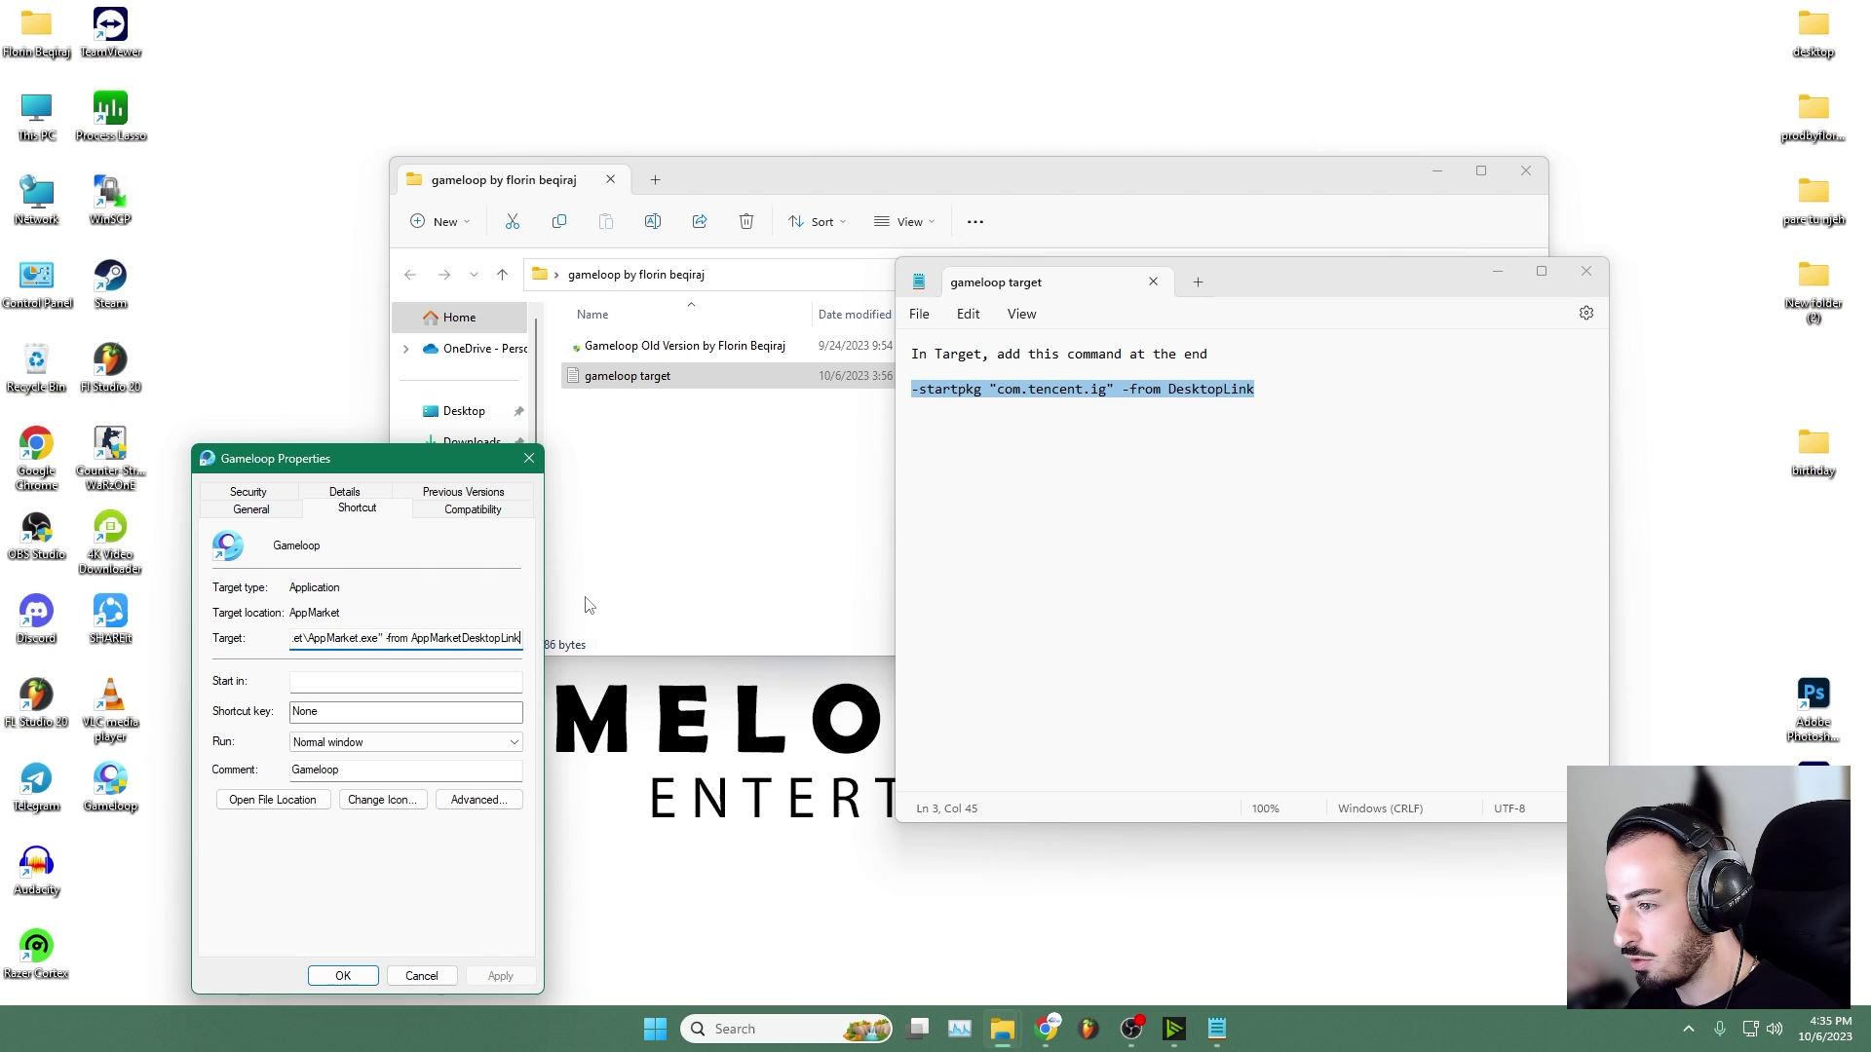
right_click(515, 636)
click(570, 716)
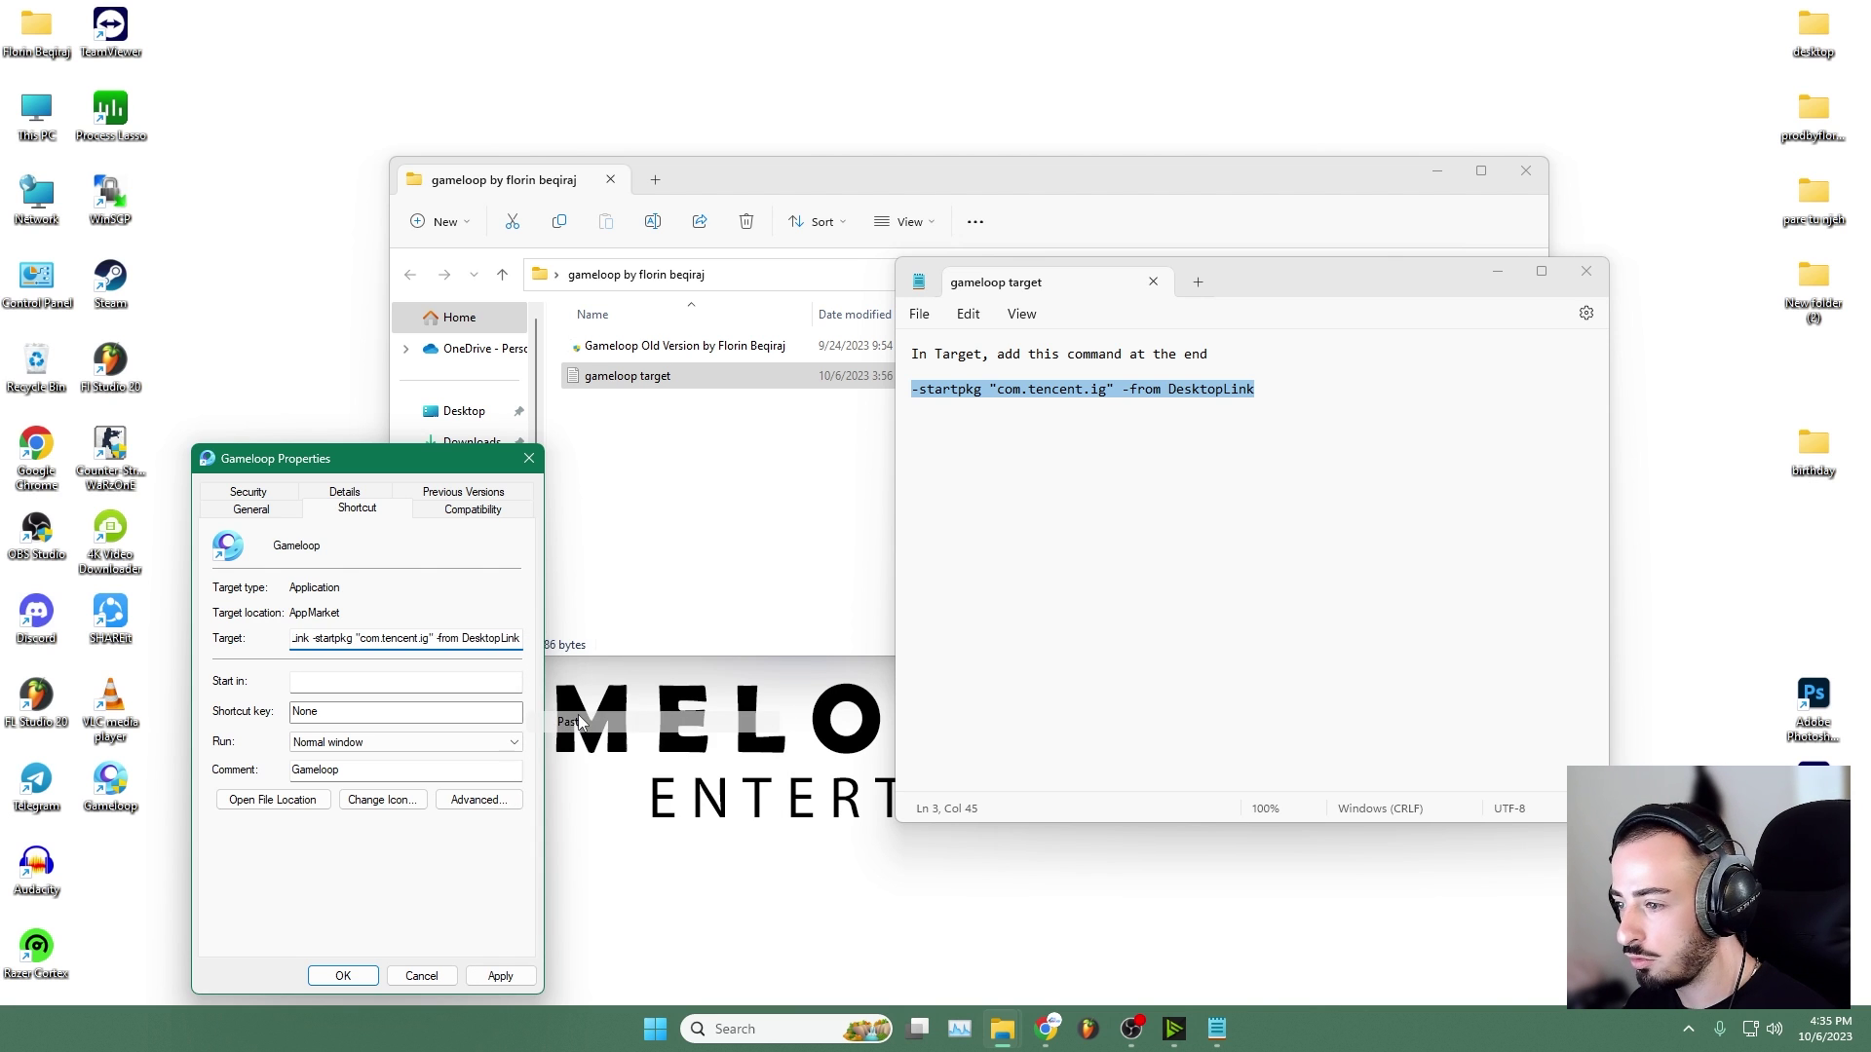
click(497, 975)
click(341, 975)
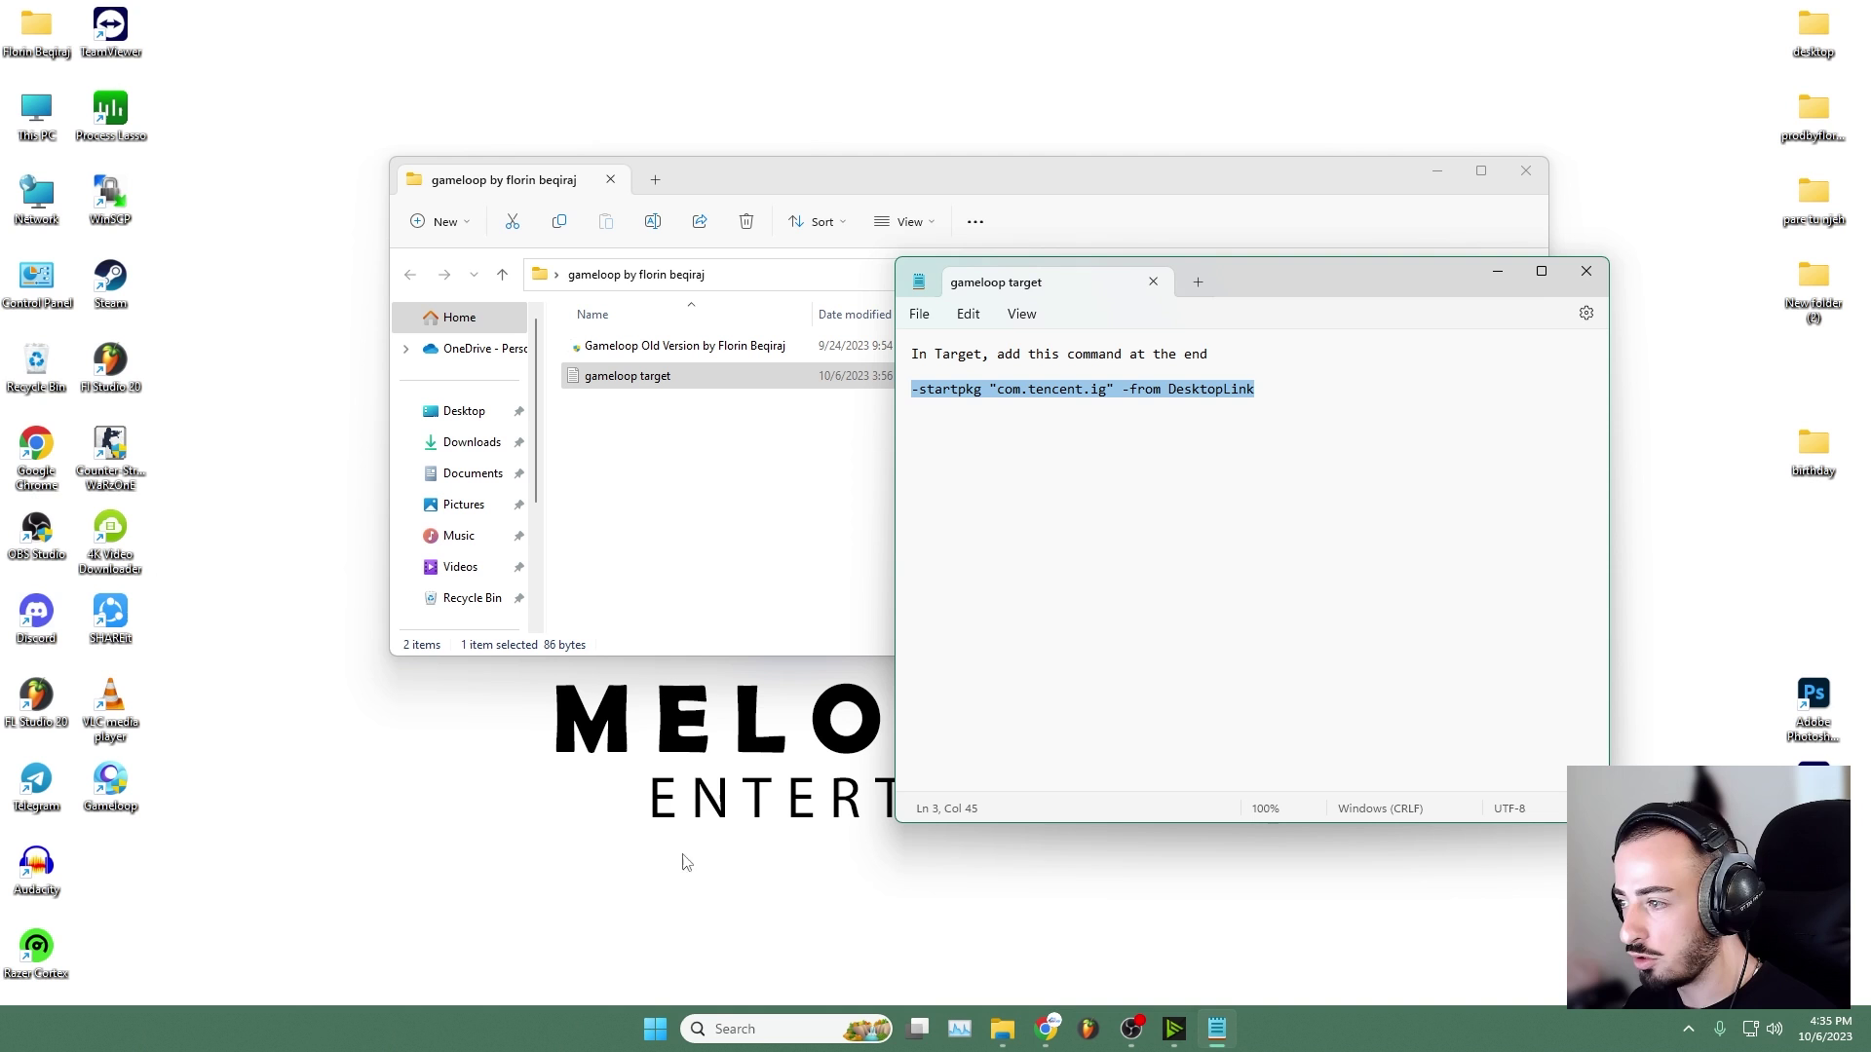
- Close the text document and its folder window, and dismiss the 4.1.130.90 update offered when Gameloop launches
click(1586, 271)
click(1526, 171)
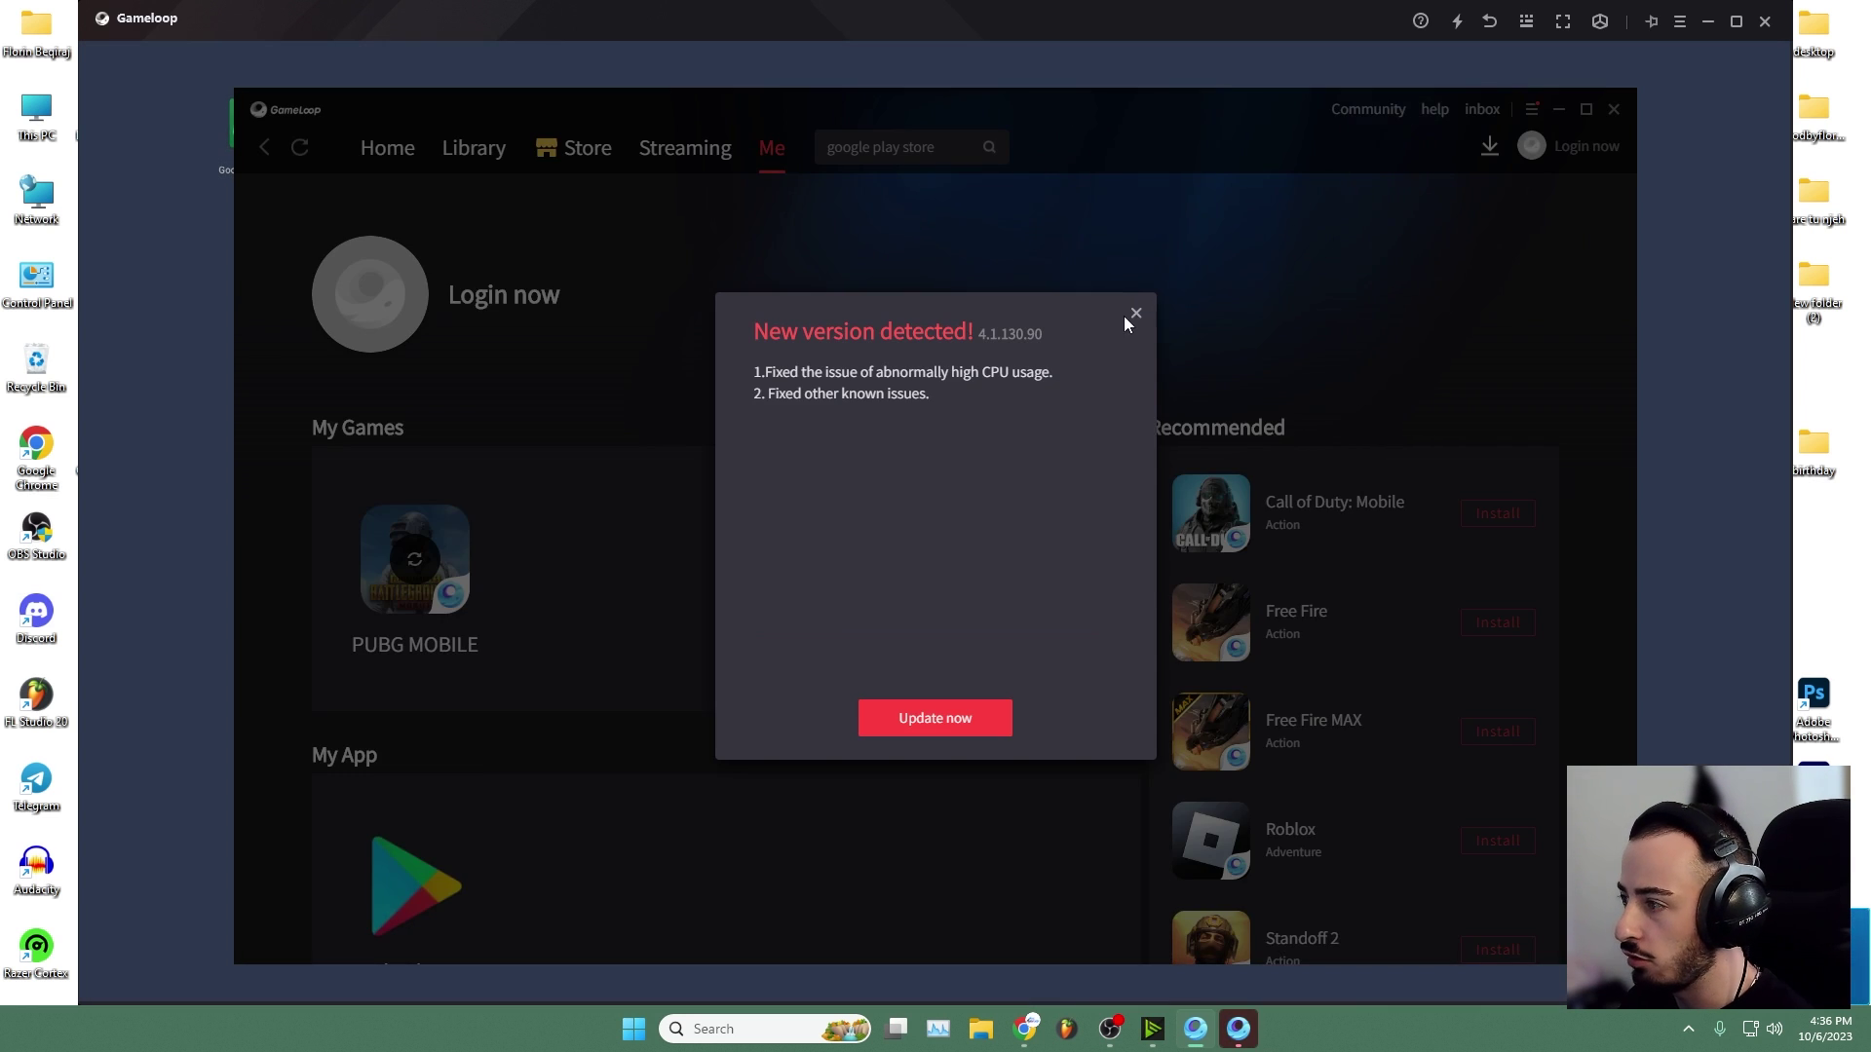
click(1127, 310)
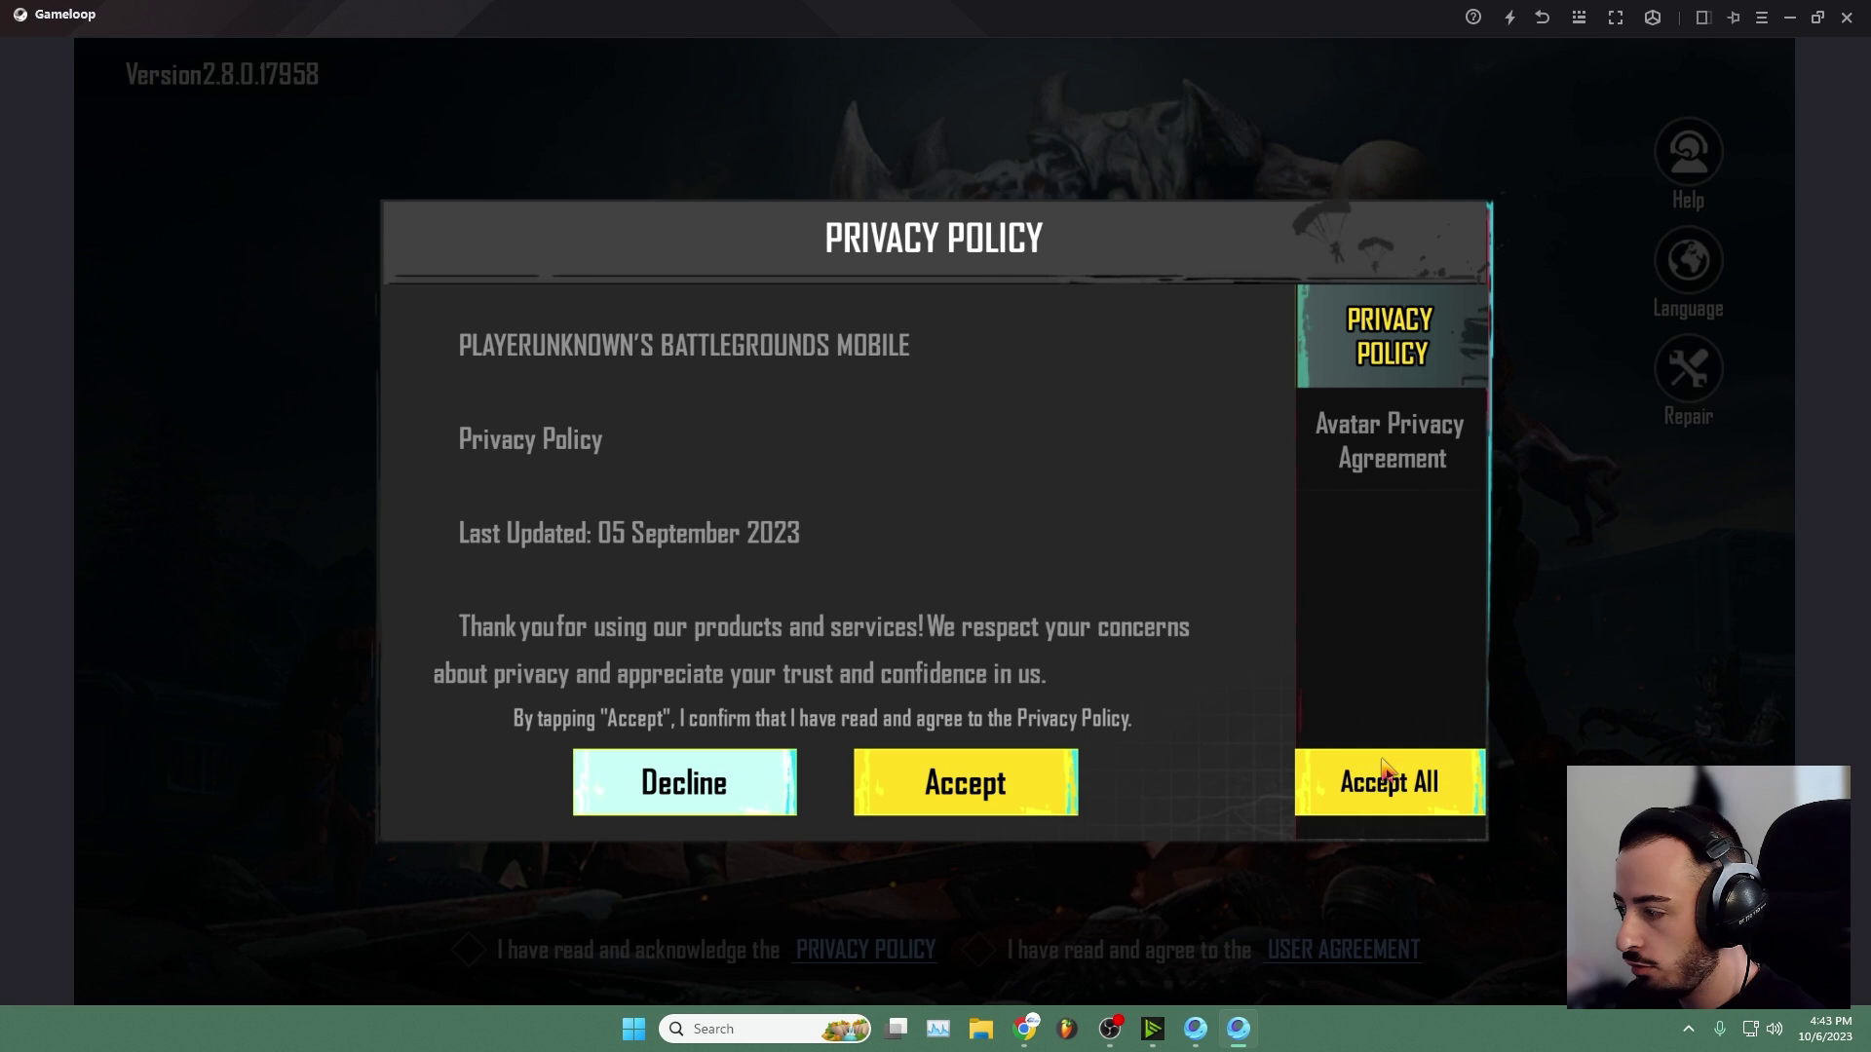
- Accept all of PUBG MOBILE's privacy policies and agree to the User Agreement
click(1387, 775)
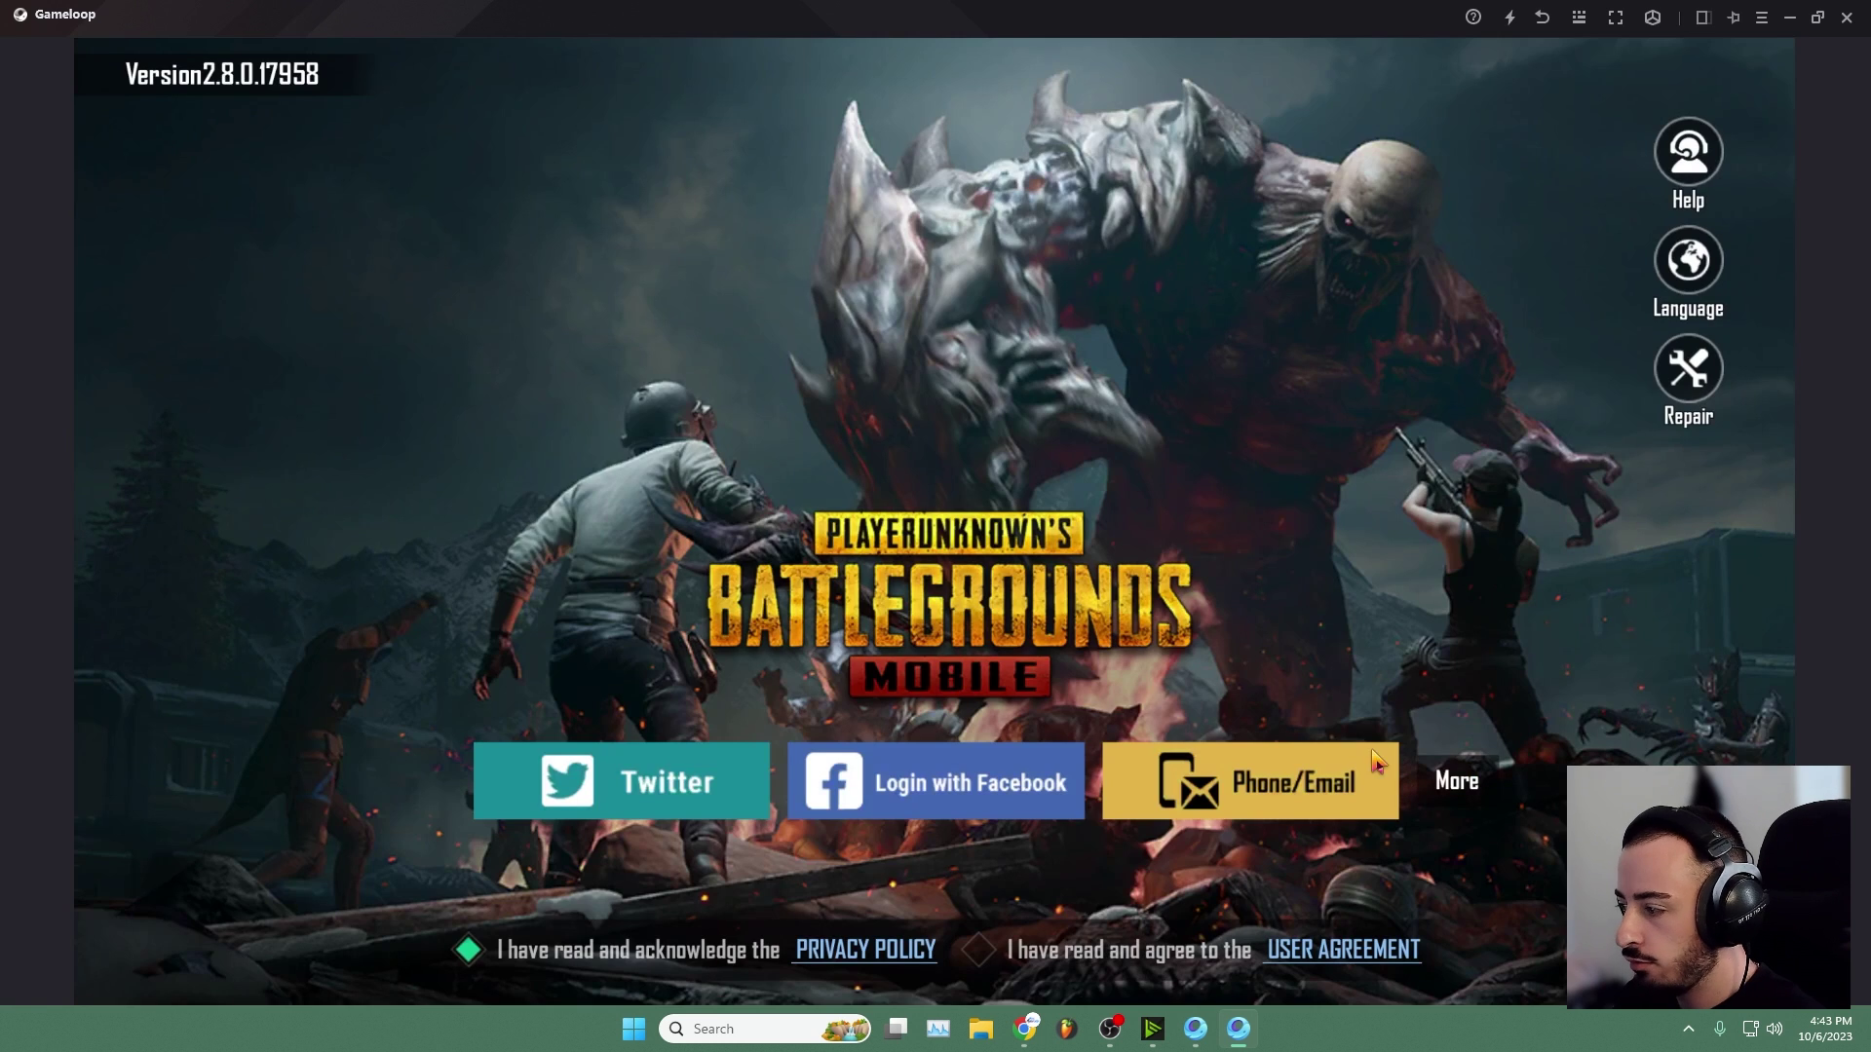
click(979, 959)
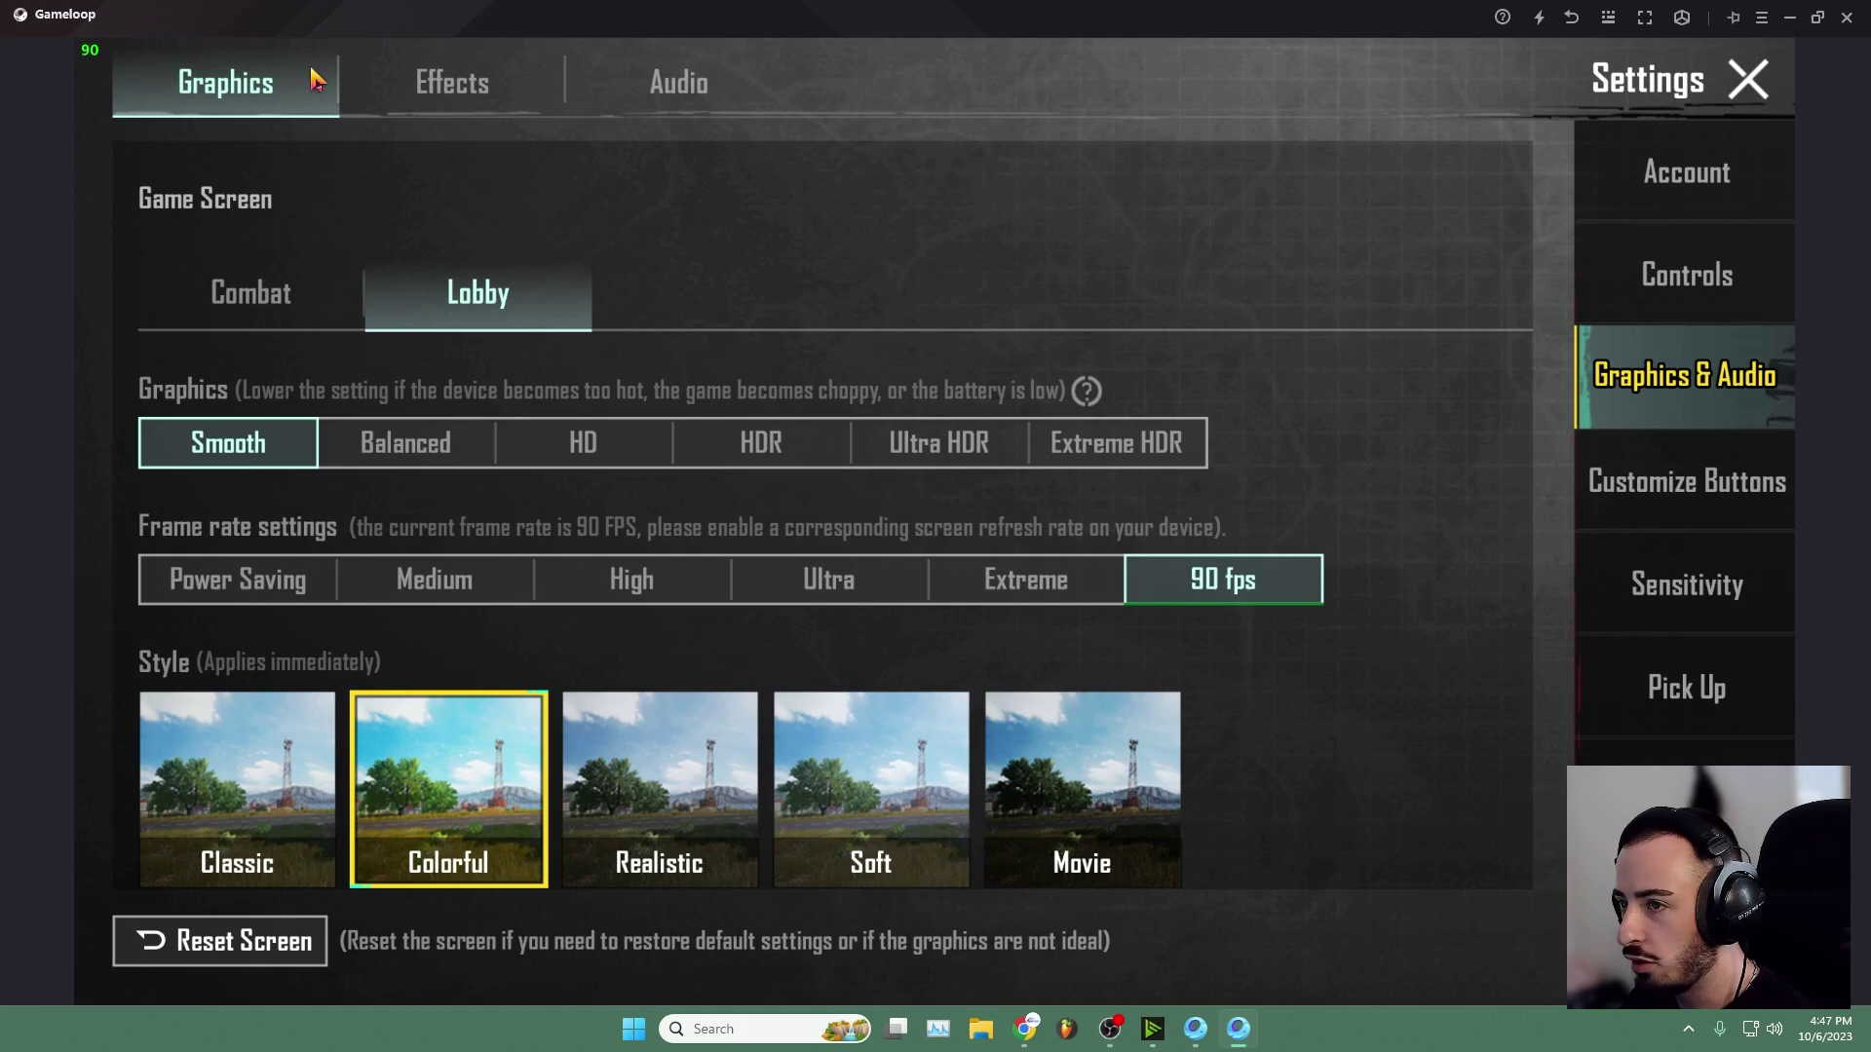
- Examine the Effects and Audio options in the game's Graphics & Audio settings
click(497, 85)
click(682, 83)
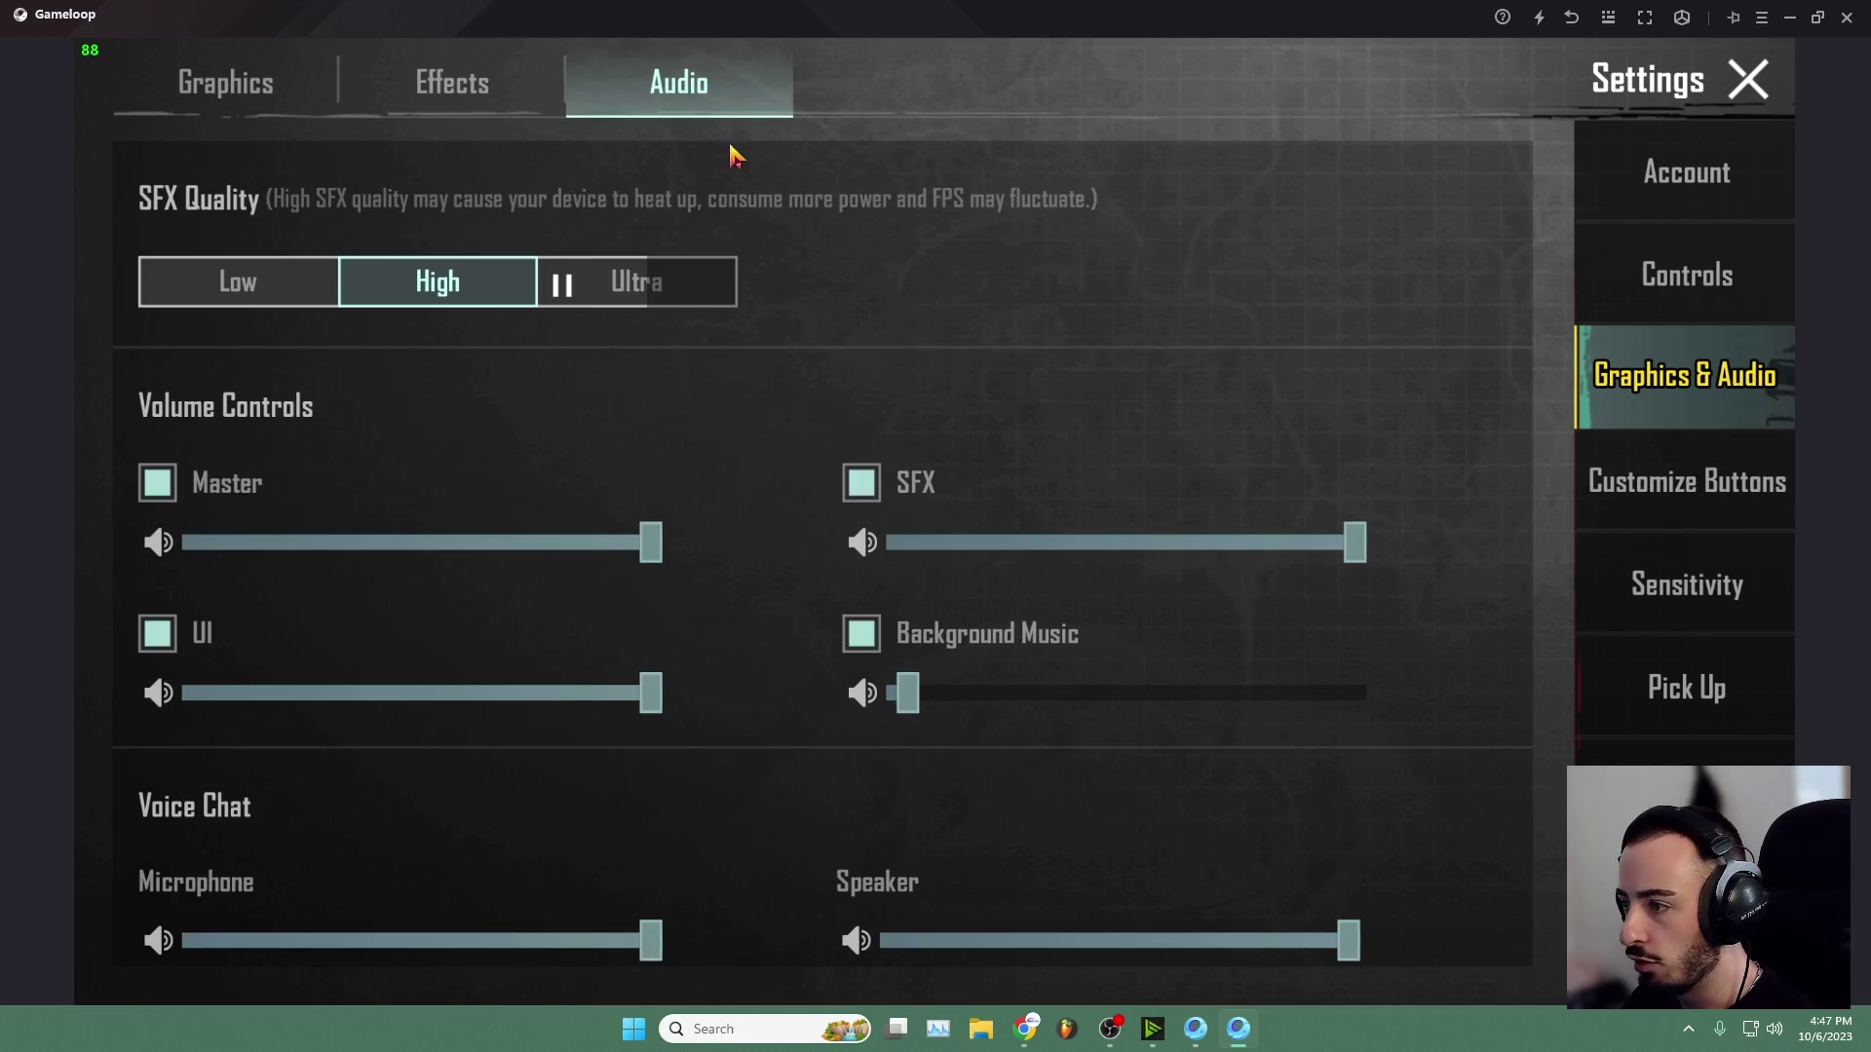